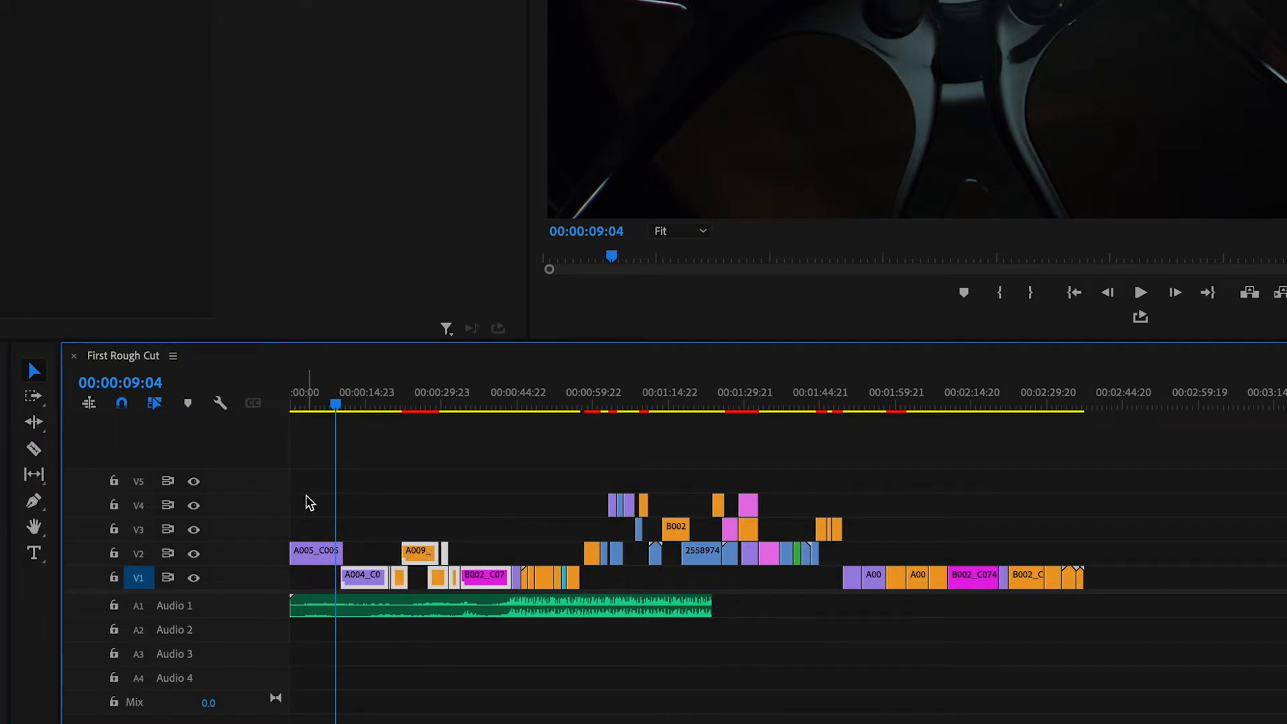
Clear the multi-clip selection and select only the A005_C005 clip at the start of track V2.
{"action": "left_click", "coordinate": [316, 512]}
{"action": "left_click_drag", "start_coordinate": [316, 526], "coordinate": [327, 573]}
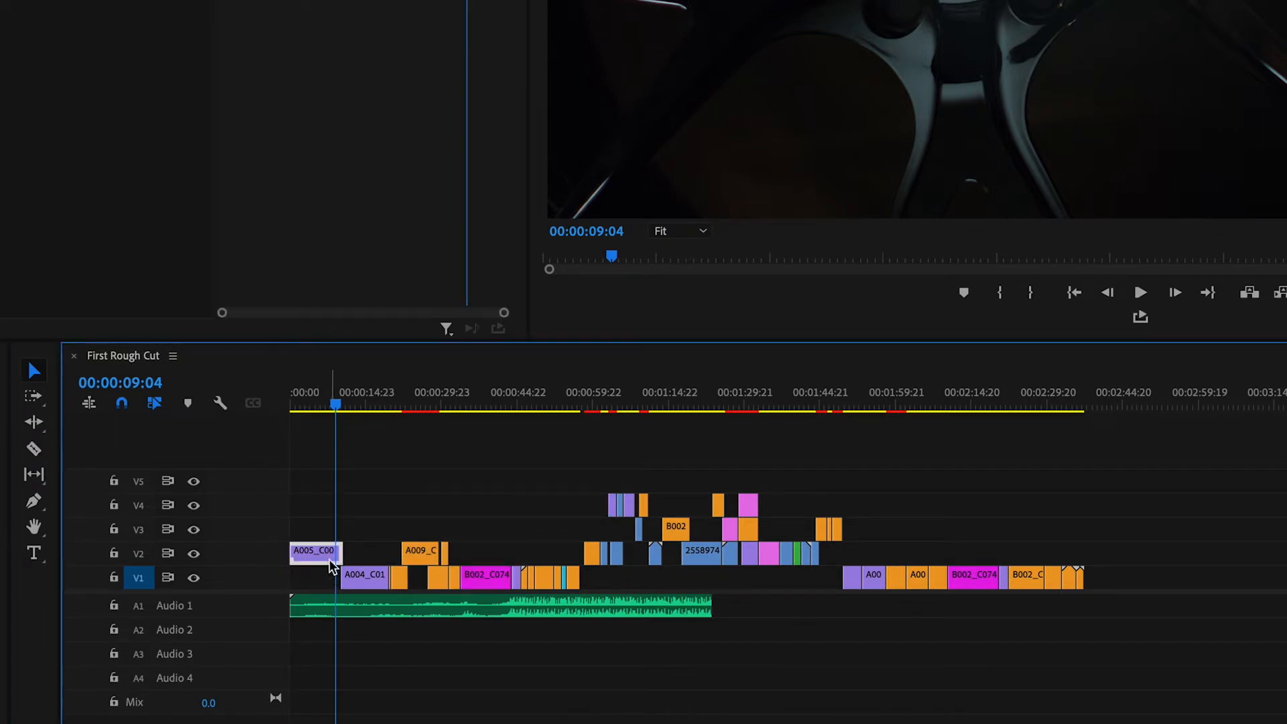
{"action": "left_click", "coordinate": [35, 449]}
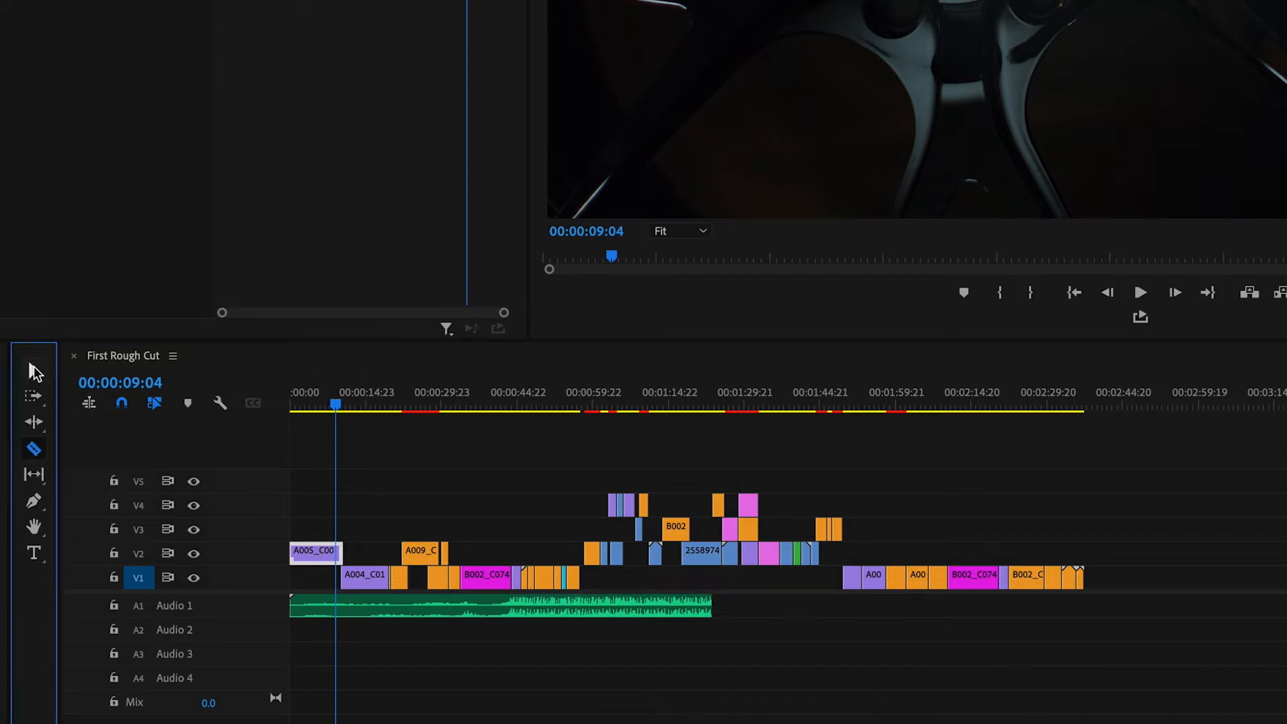
{"action": "left_click", "coordinate": [33, 369]}
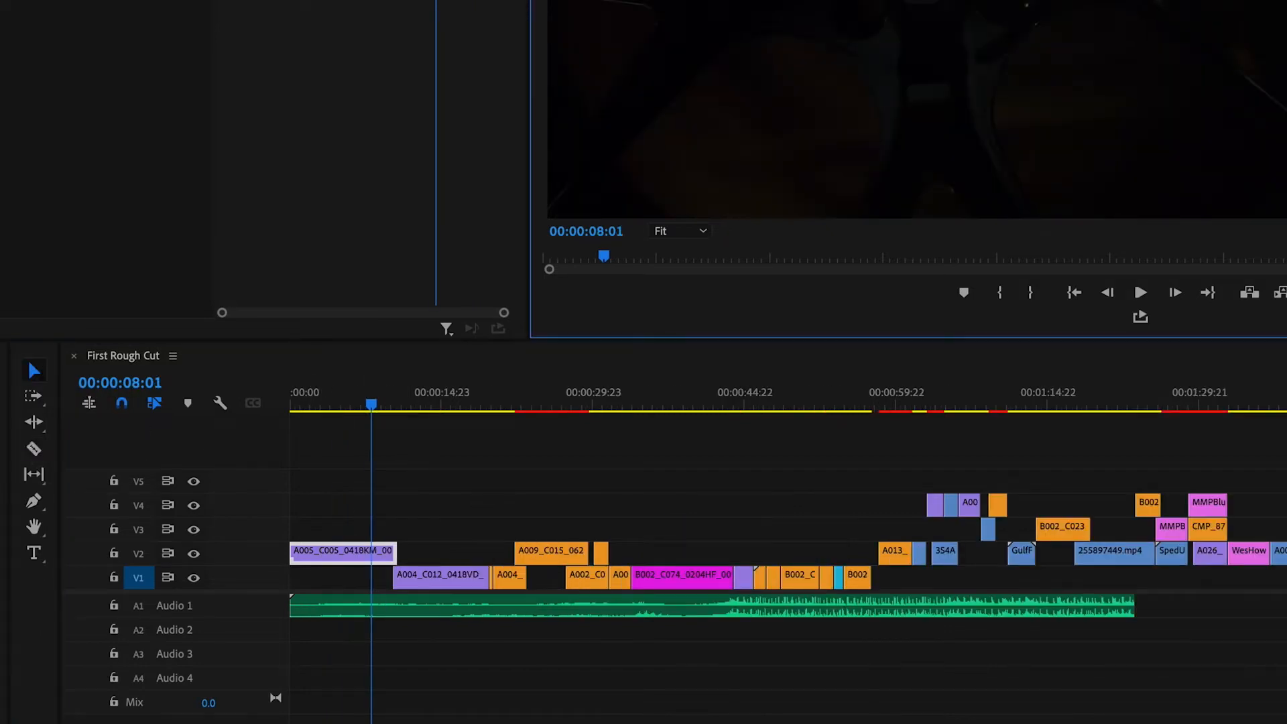
Cut the A005_C005 clip on V2 at 00:00:07:03 with the Razor tool.
{"action": "left_click", "coordinate": [33, 449]}
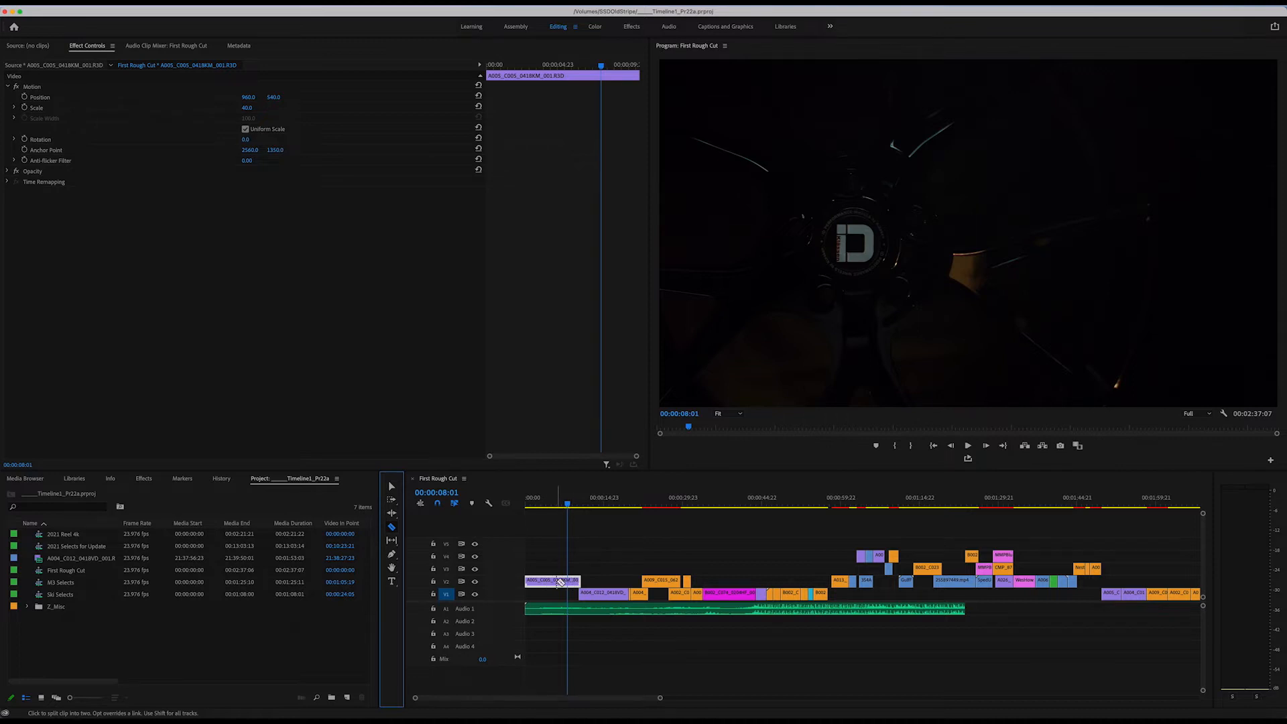
{"action": "key", "text": "="}
{"action": "key", "text": "="}
{"action": "key", "text": "="}
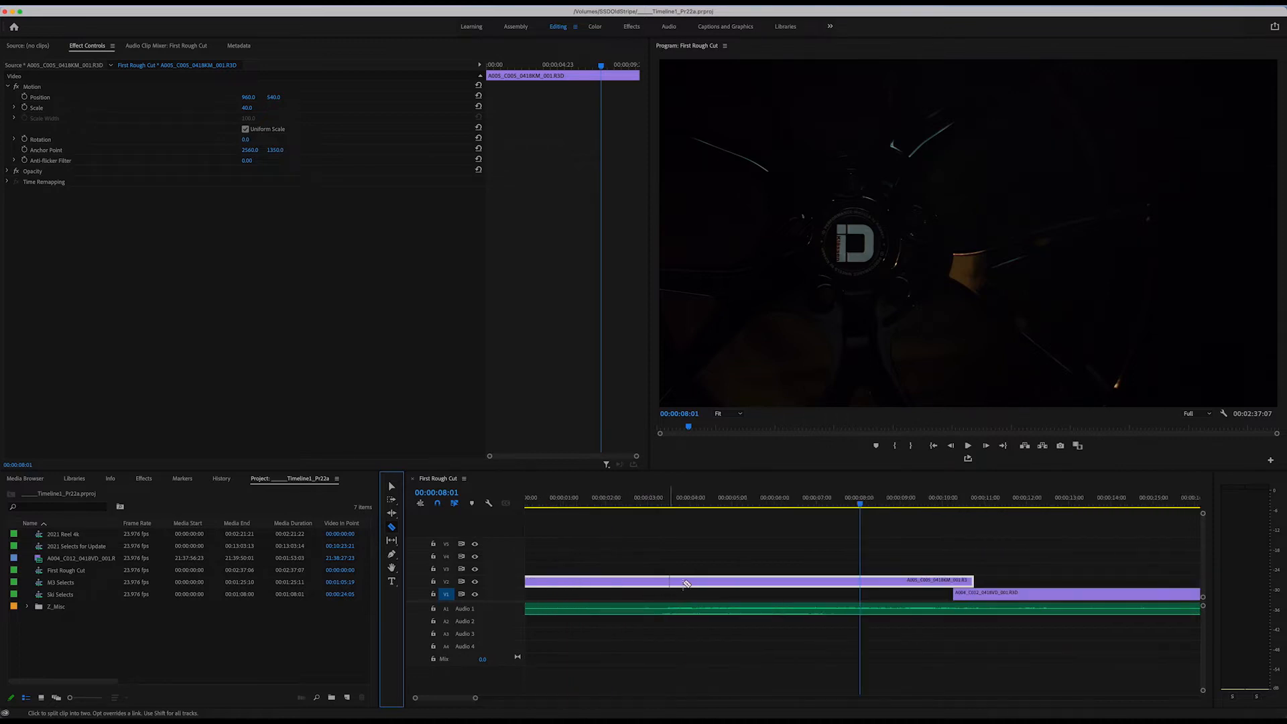
{"action": "key", "text": "="}
{"action": "key", "text": "="}
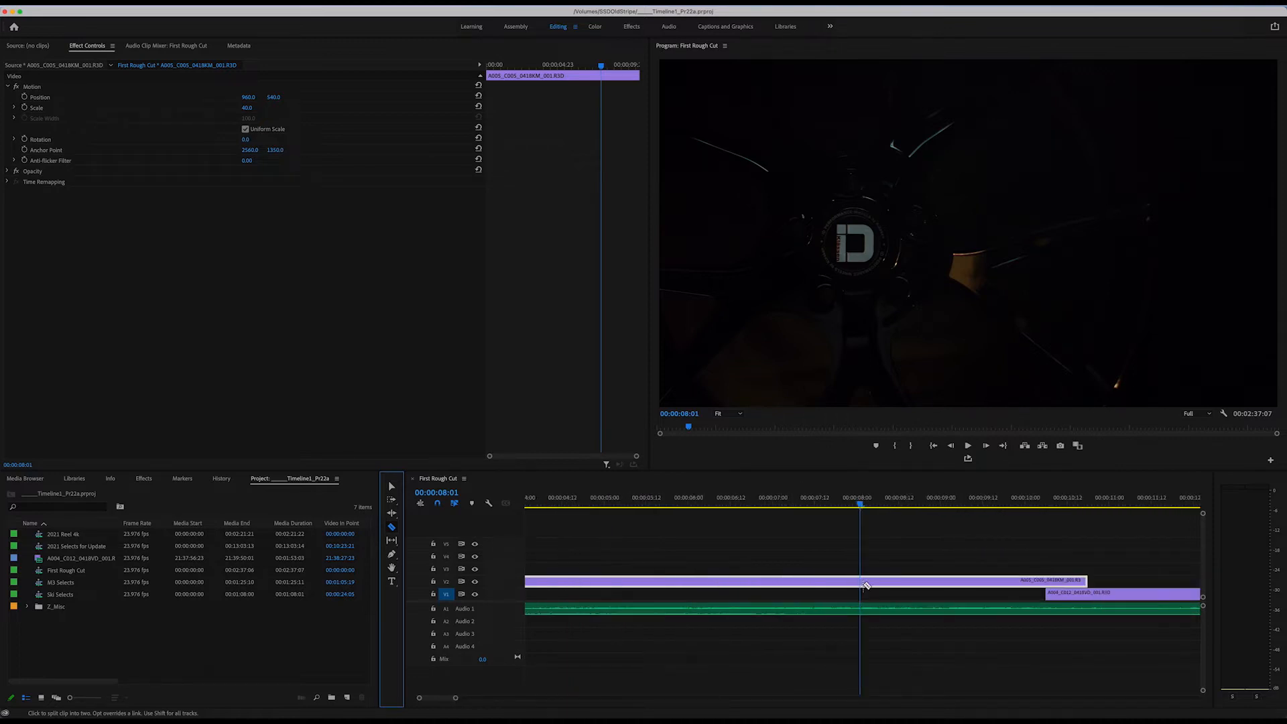
{"action": "key", "text": "-"}
{"action": "key", "text": "-"}
{"action": "left_click_drag", "start_coordinate": [861, 503], "coordinate": [822, 505]}
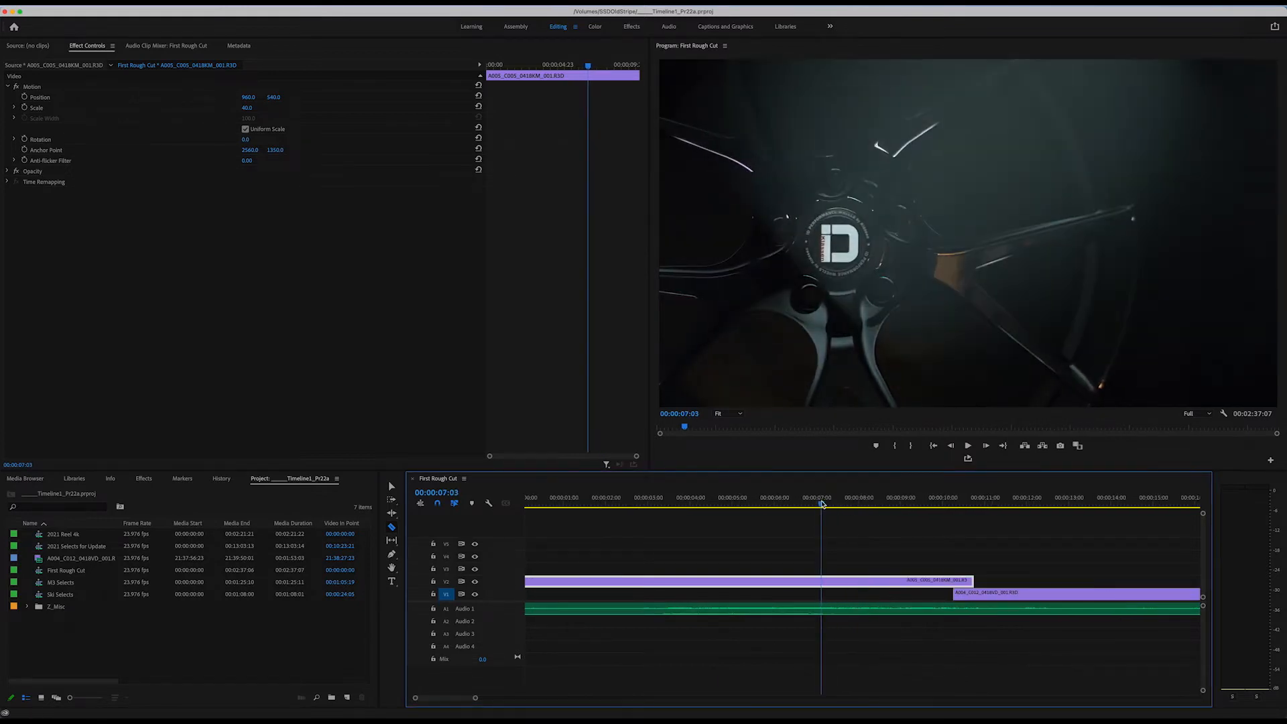
{"action": "left_click", "coordinate": [820, 581]}
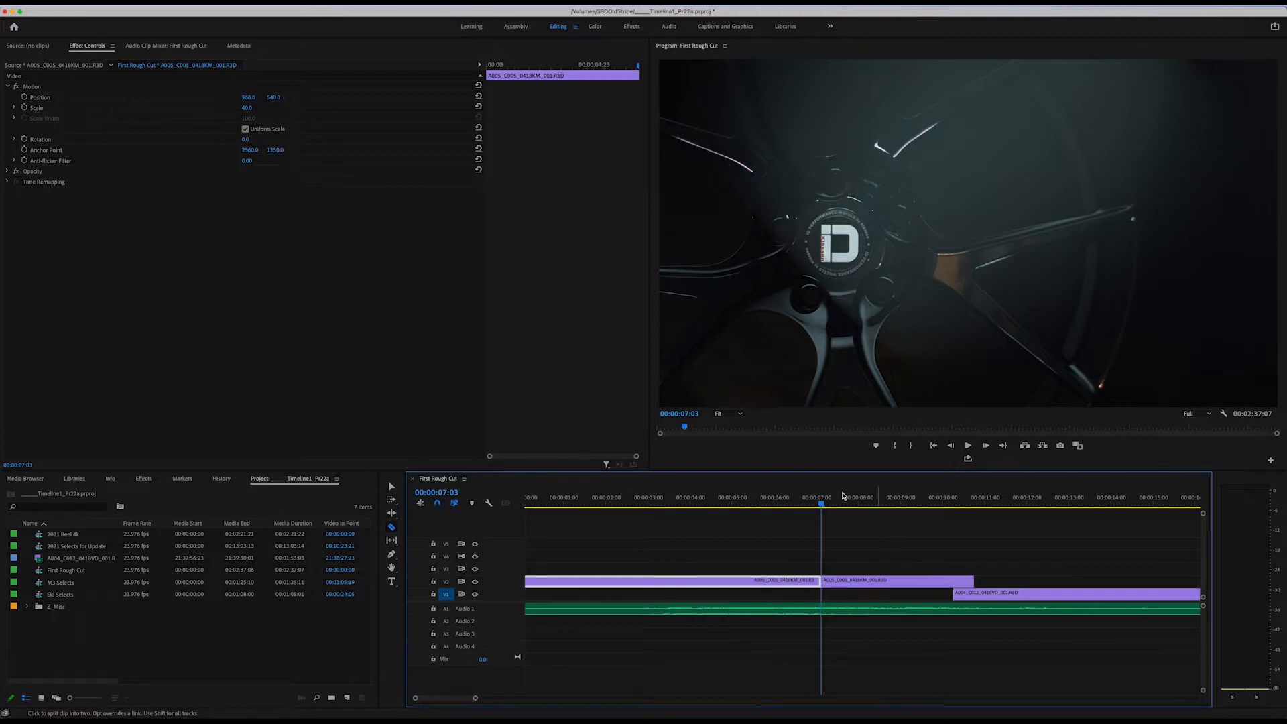
Delete the part of the A005_C005 clip after the cut.
{"action": "key", "text": "v"}
{"action": "left_click", "coordinate": [896, 582]}
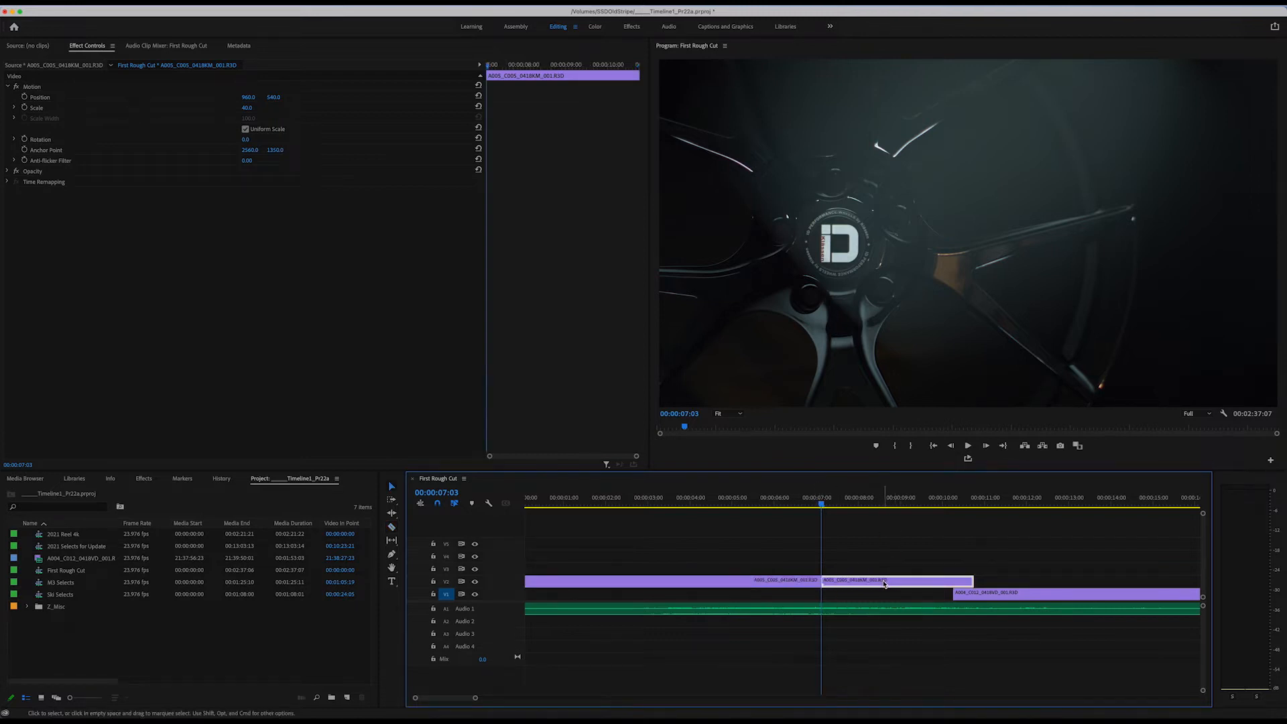
{"action": "key", "text": "Delete"}
Cut the A004_C012 clip on V1 at 00:00:11:09 with the Razor tool and delete the part before the cut.
{"action": "left_click", "coordinate": [976, 499]}
{"action": "left_click_drag", "start_coordinate": [983, 499], "coordinate": [1002, 504]}
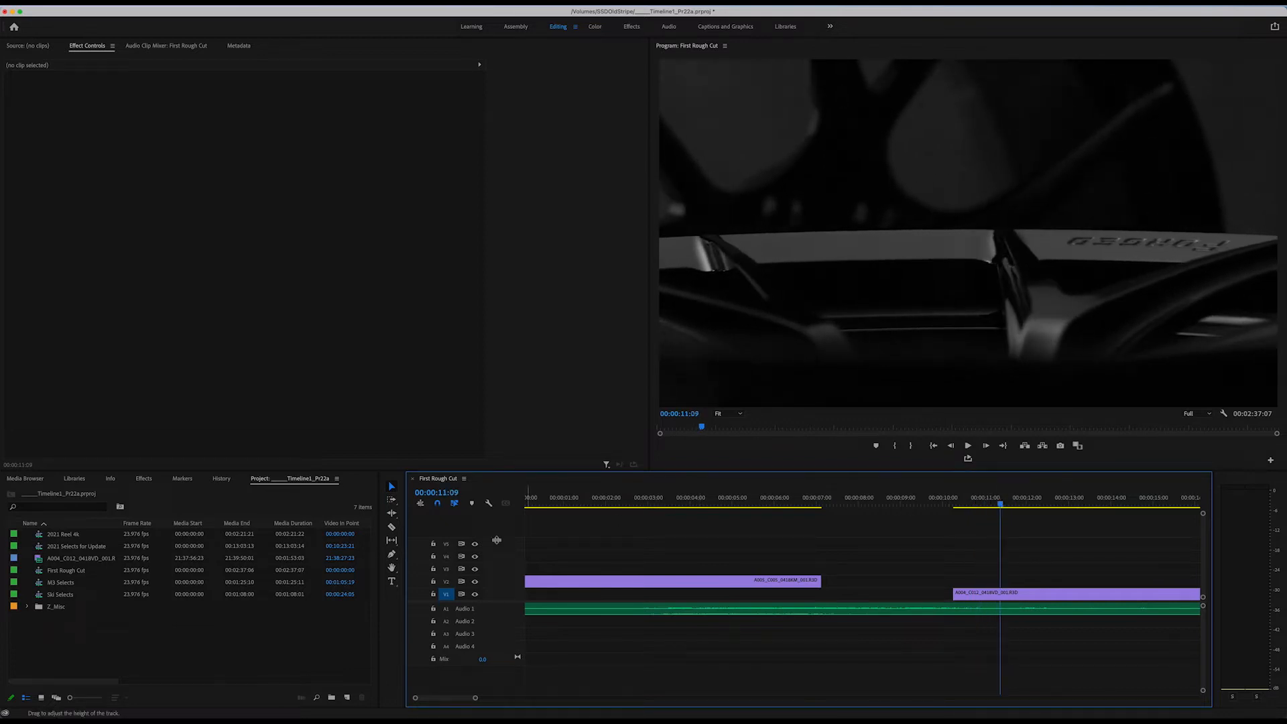
{"action": "left_click", "coordinate": [392, 527]}
{"action": "left_click", "coordinate": [1001, 593]}
{"action": "left_click", "coordinate": [392, 487]}
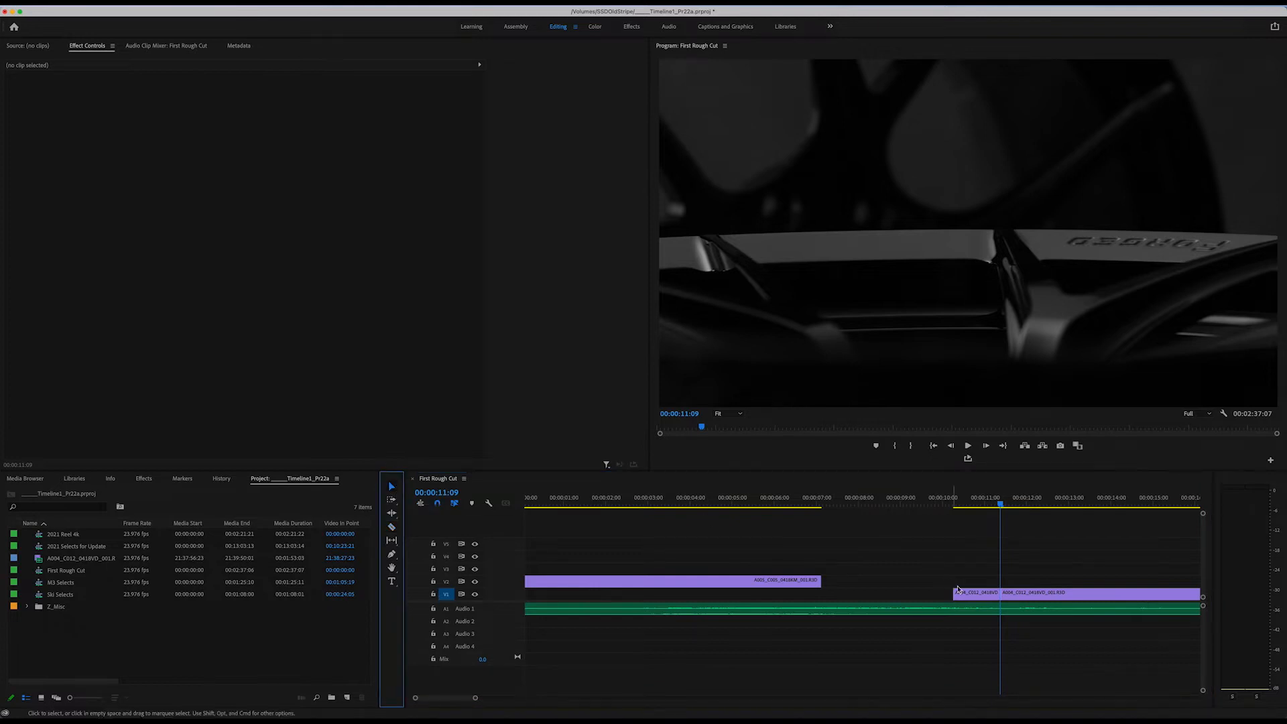
{"action": "left_click", "coordinate": [976, 594]}
{"action": "key", "text": "Delete"}
Play through the A004_C012 clip, cut it at 00:00:18:08 with the Razor tool, and delete the part after the cut.
{"action": "key", "text": "minus"}
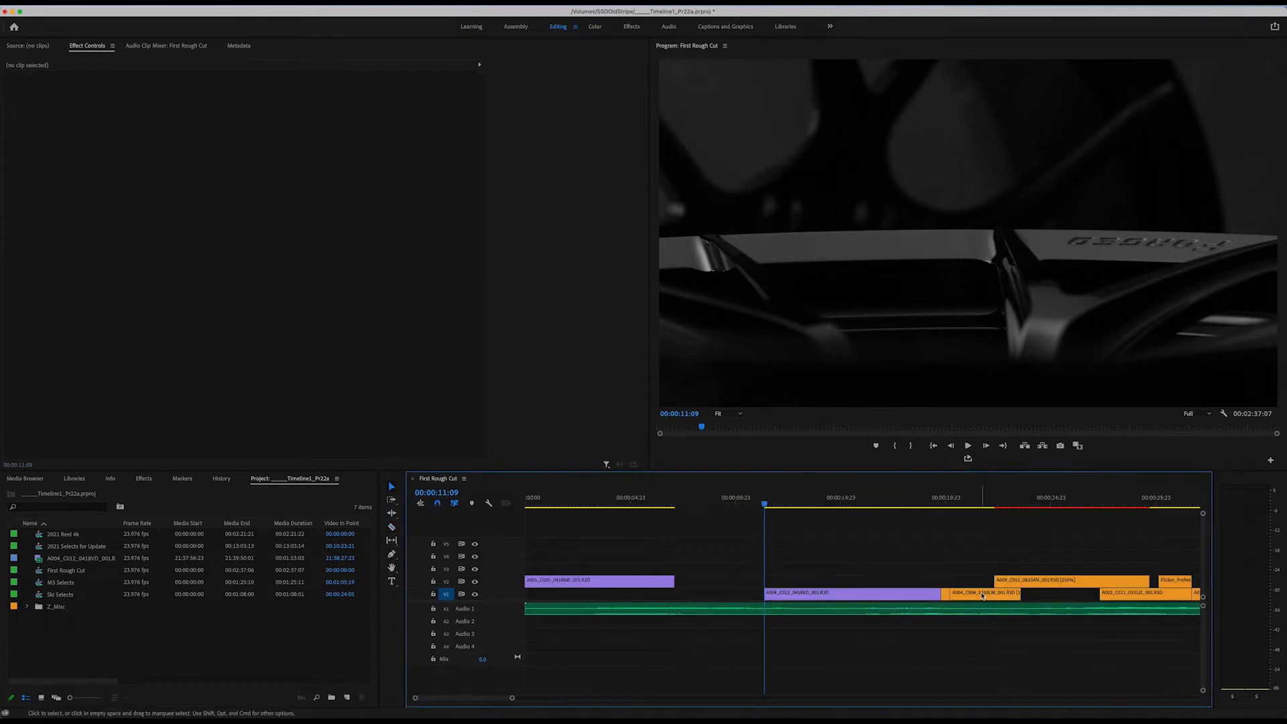
{"action": "left_click", "coordinate": [884, 502]}
{"action": "key", "text": "space"}
{"action": "key", "text": "space"}
{"action": "left_click", "coordinate": [392, 527]}
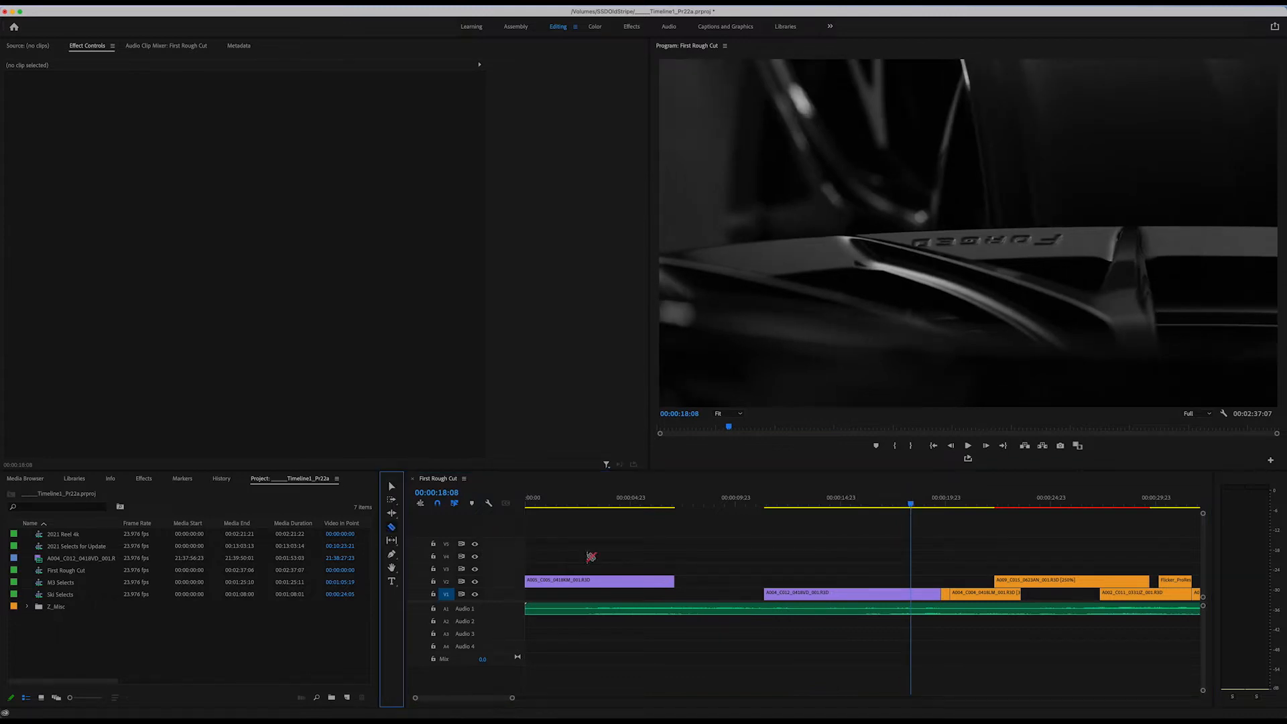
{"action": "left_click", "coordinate": [918, 594]}
{"action": "key", "text": "equal"}
{"action": "key", "text": "equal"}
{"action": "key", "text": "equal"}
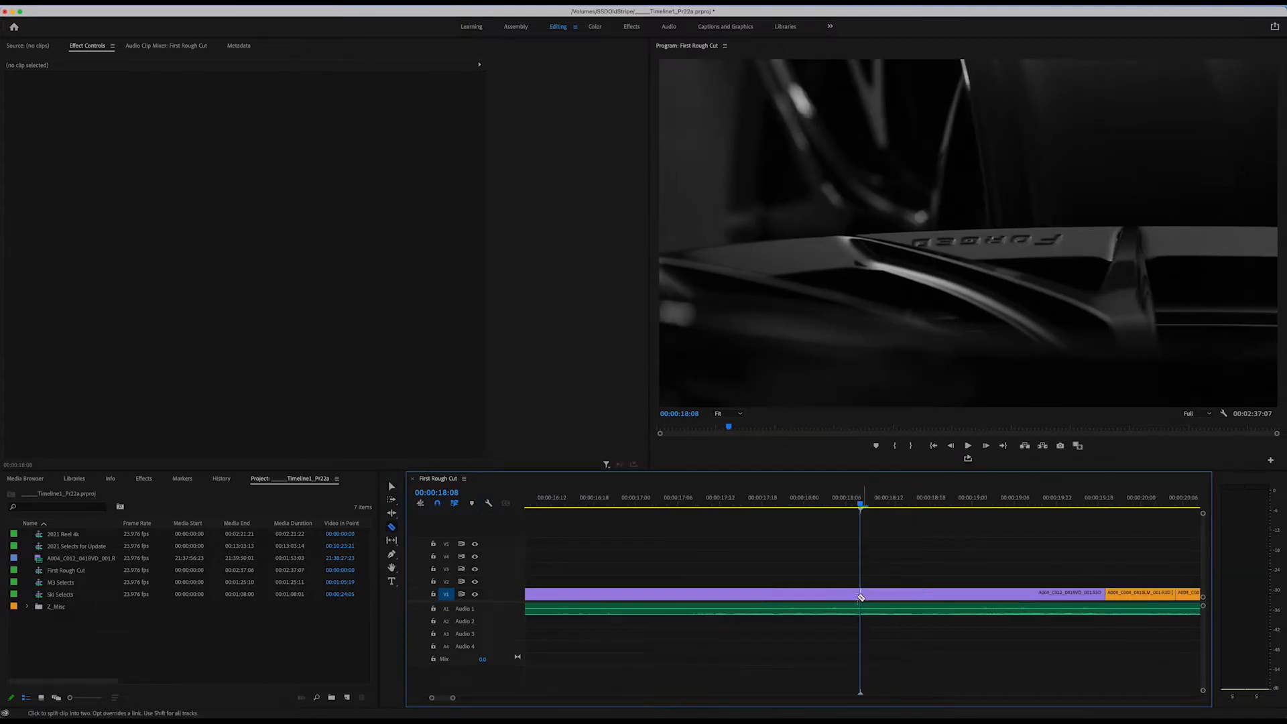
{"action": "left_click", "coordinate": [392, 486]}
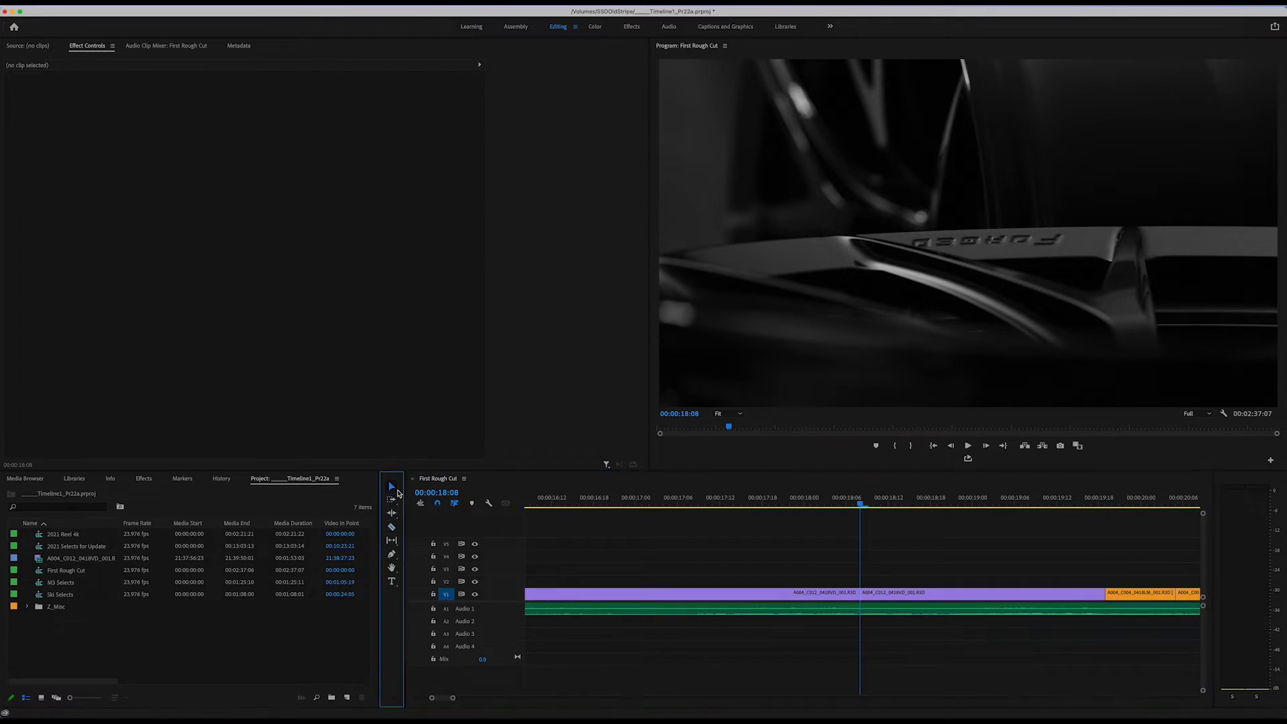
{"action": "left_click", "coordinate": [932, 595]}
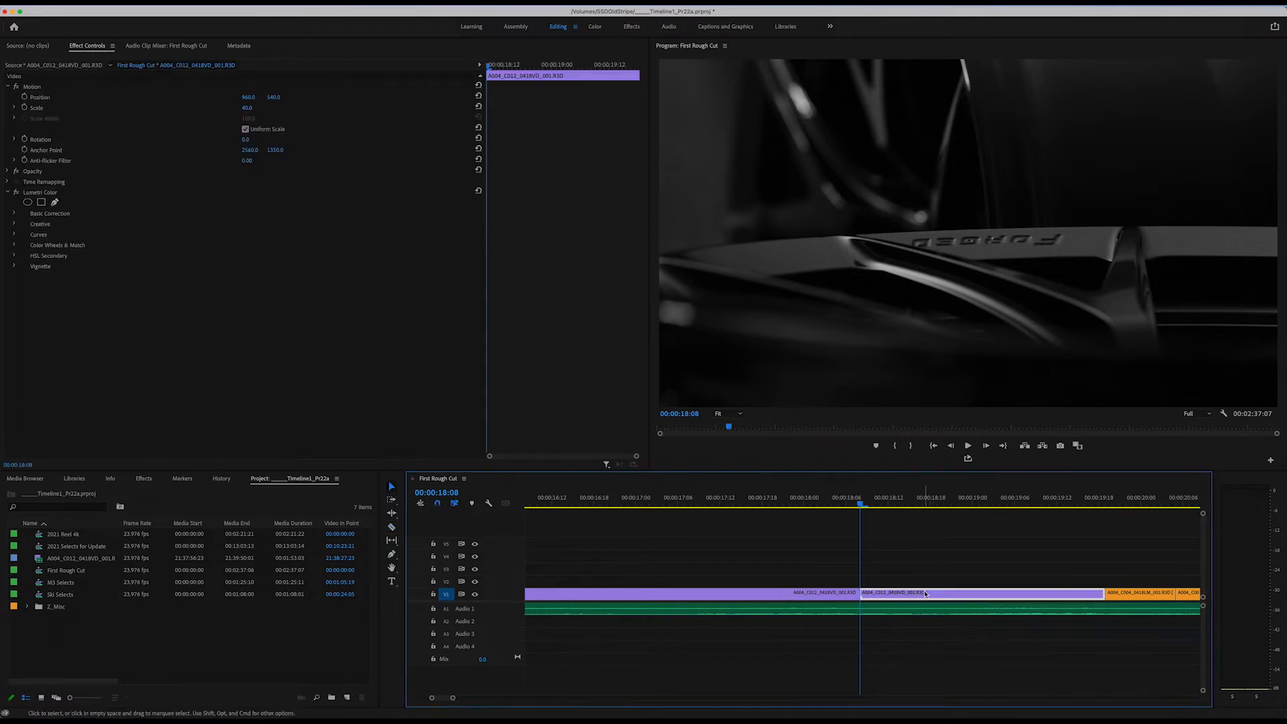
{"action": "key", "text": "Delete"}
Try moving the following block of clips and the audio later in the timeline, and undo back past the 00:00:18:08 cut.
{"action": "key", "text": "minus"}
{"action": "key", "text": "minus"}
{"action": "key", "text": "minus"}
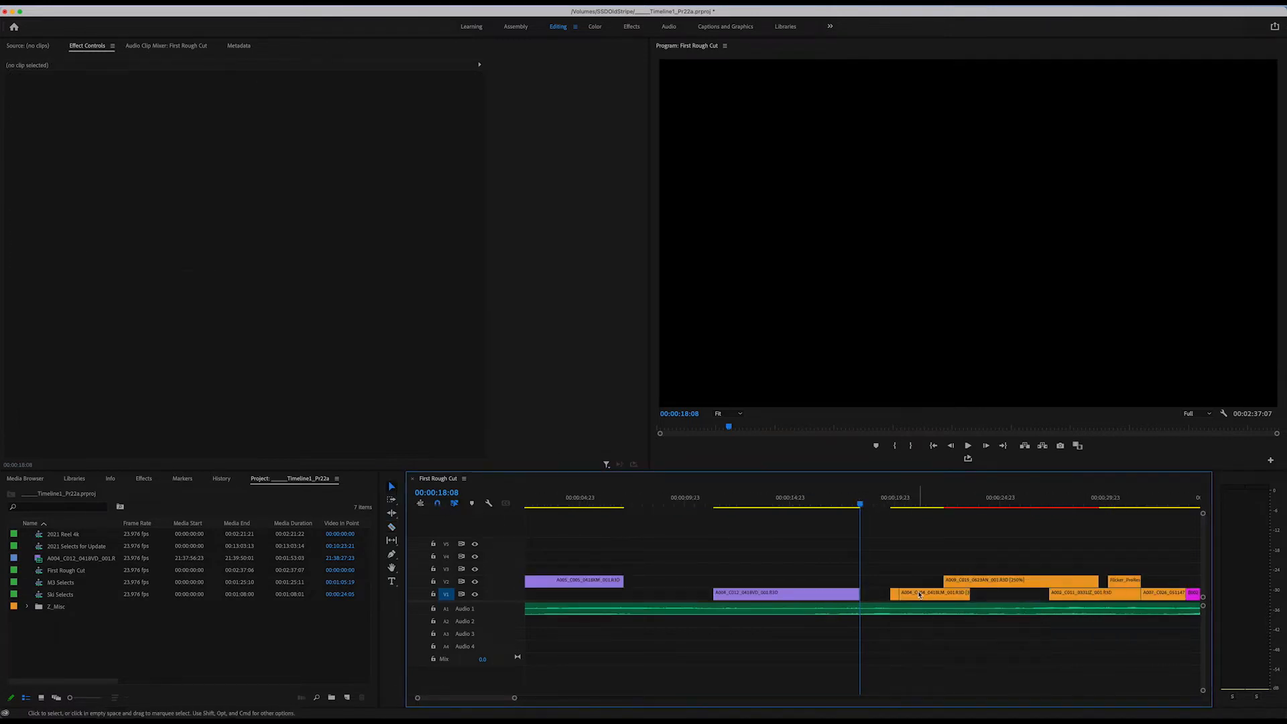
{"action": "key", "text": "minus"}
{"action": "key", "text": "minus"}
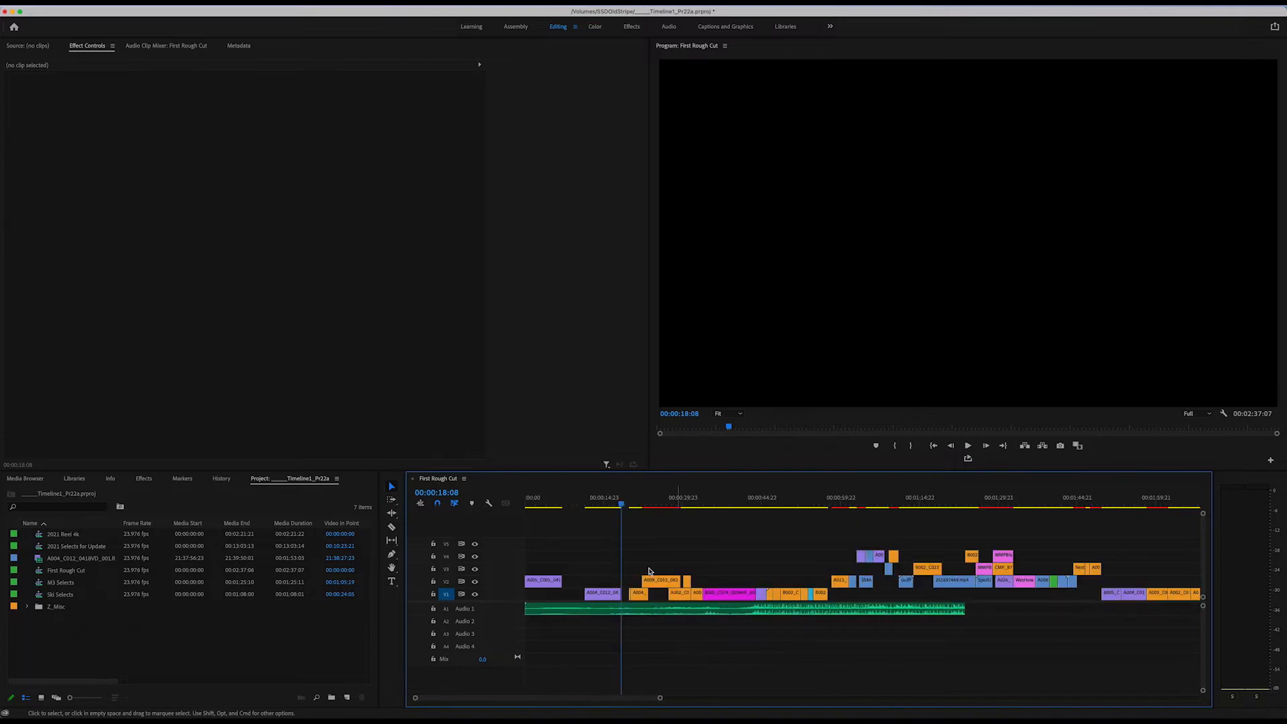
{"action": "left_click_drag", "start_coordinate": [643, 546], "coordinate": [1037, 628]}
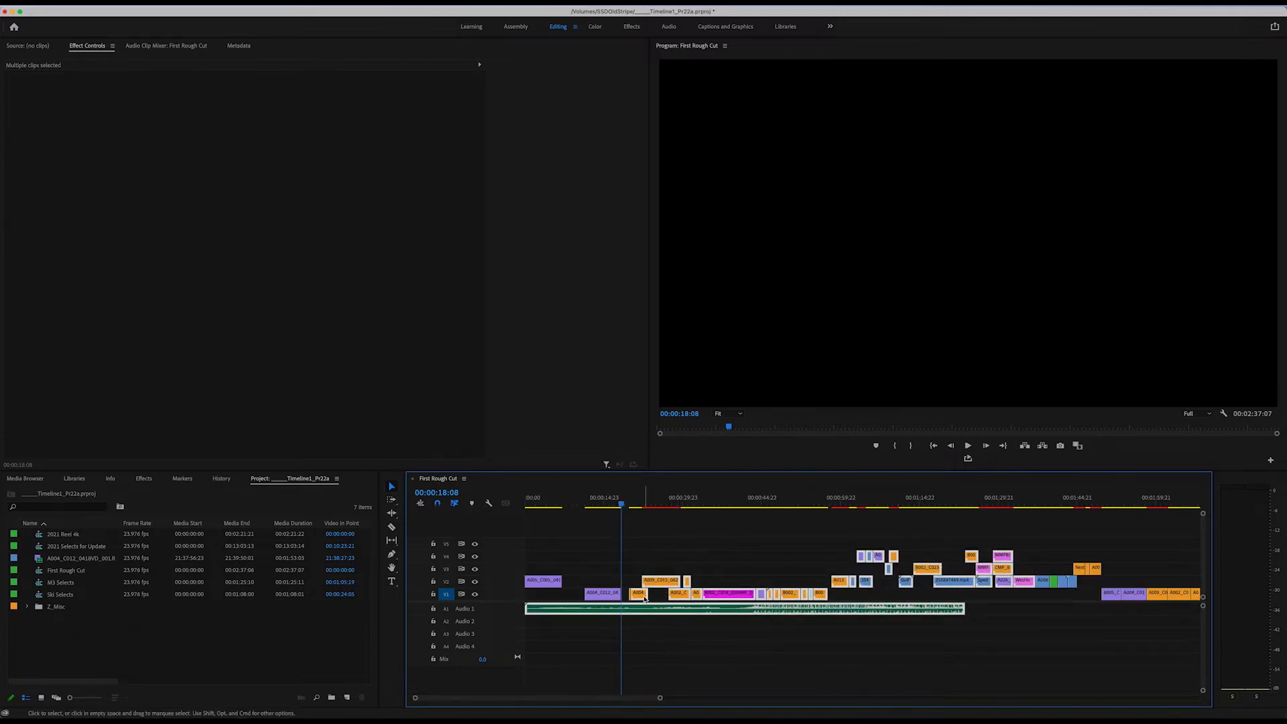
{"action": "left_click_drag", "start_coordinate": [644, 598], "coordinate": [692, 606]}
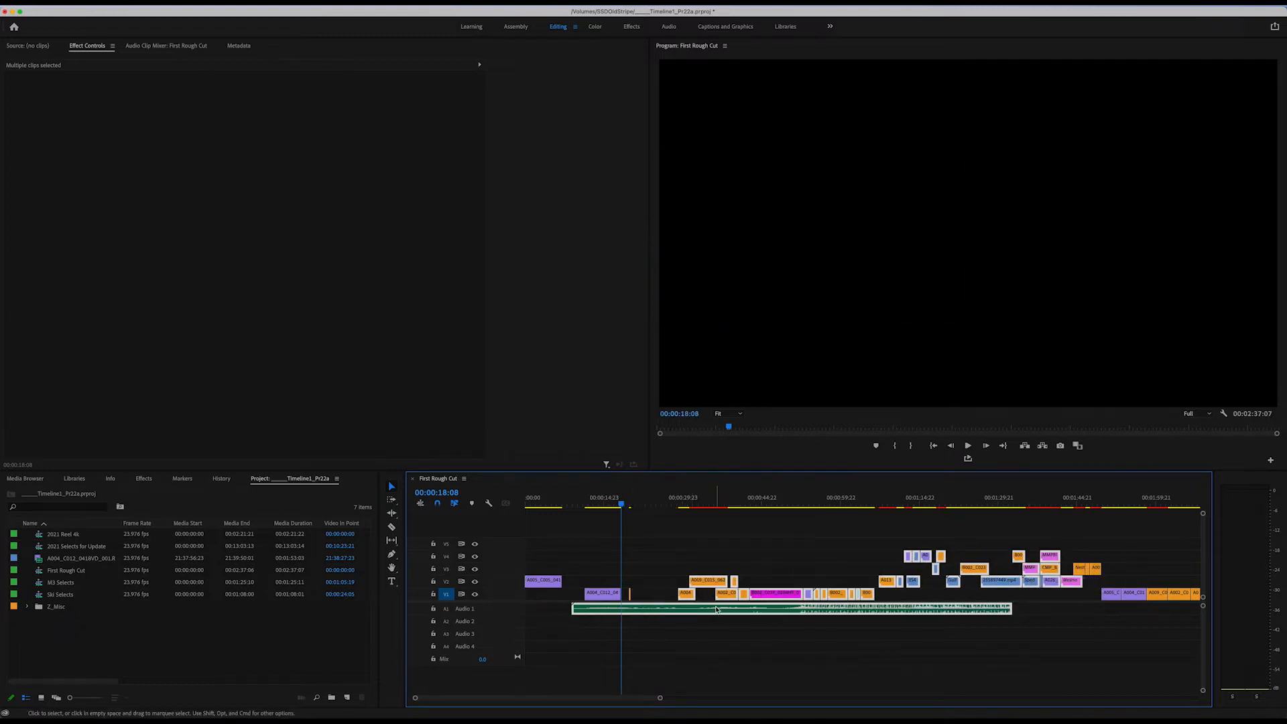
{"action": "key", "text": "super+z"}
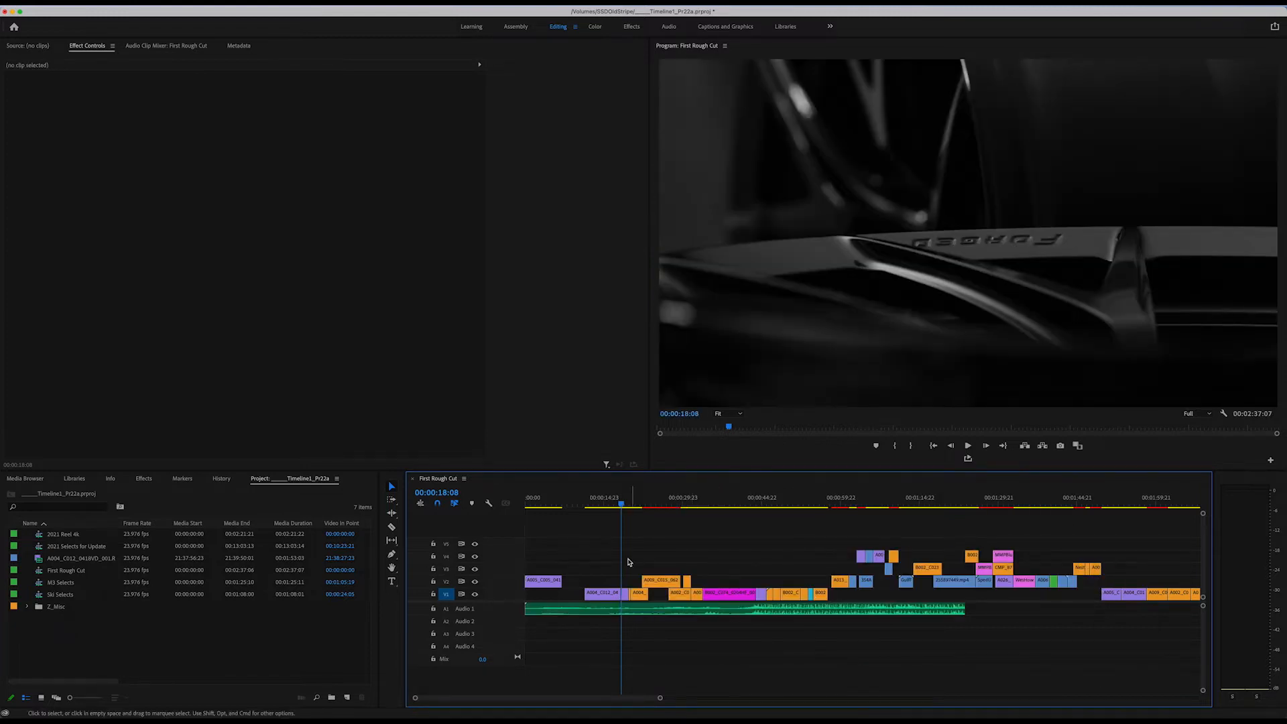
Split the A004_C012 clip on V1 at the playhead, at about 18 seconds, using Add Edit.
{"action": "left_click", "coordinate": [634, 500]}
{"action": "key", "text": "="}
{"action": "key", "text": "="}
{"action": "key", "text": "="}
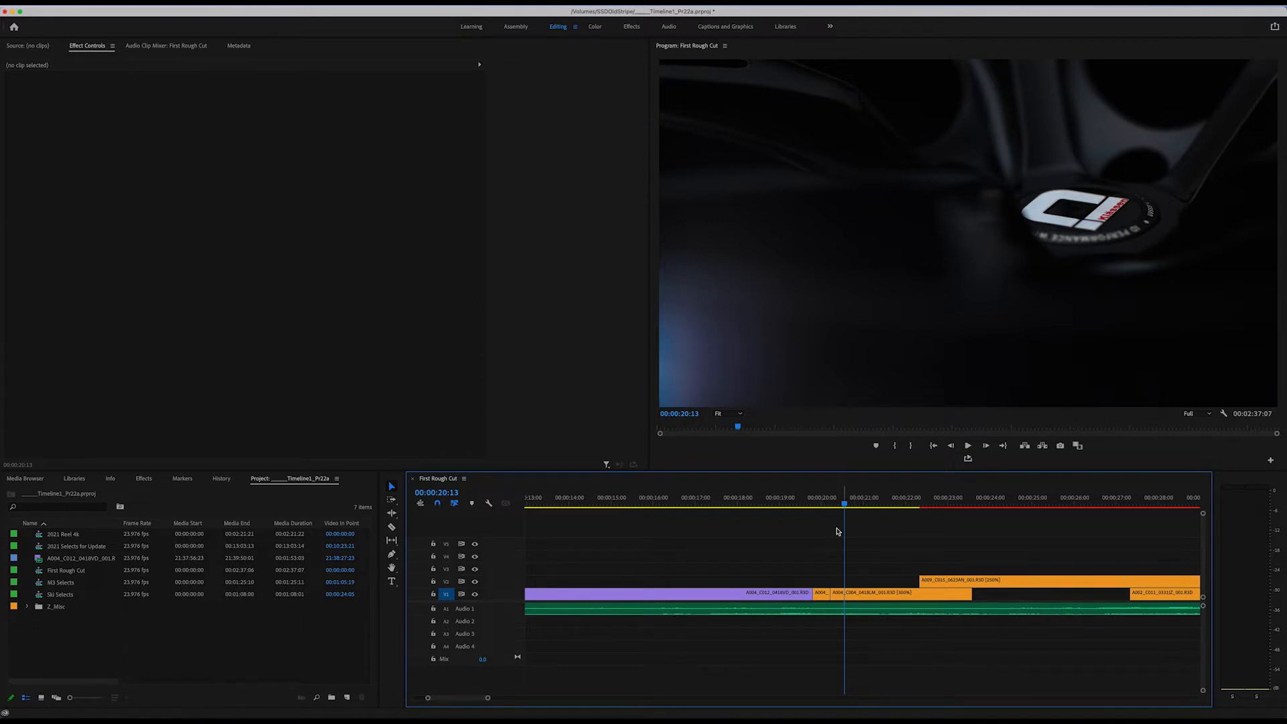
{"action": "left_click_drag", "start_coordinate": [798, 500], "coordinate": [758, 500]}
{"action": "key", "text": "="}
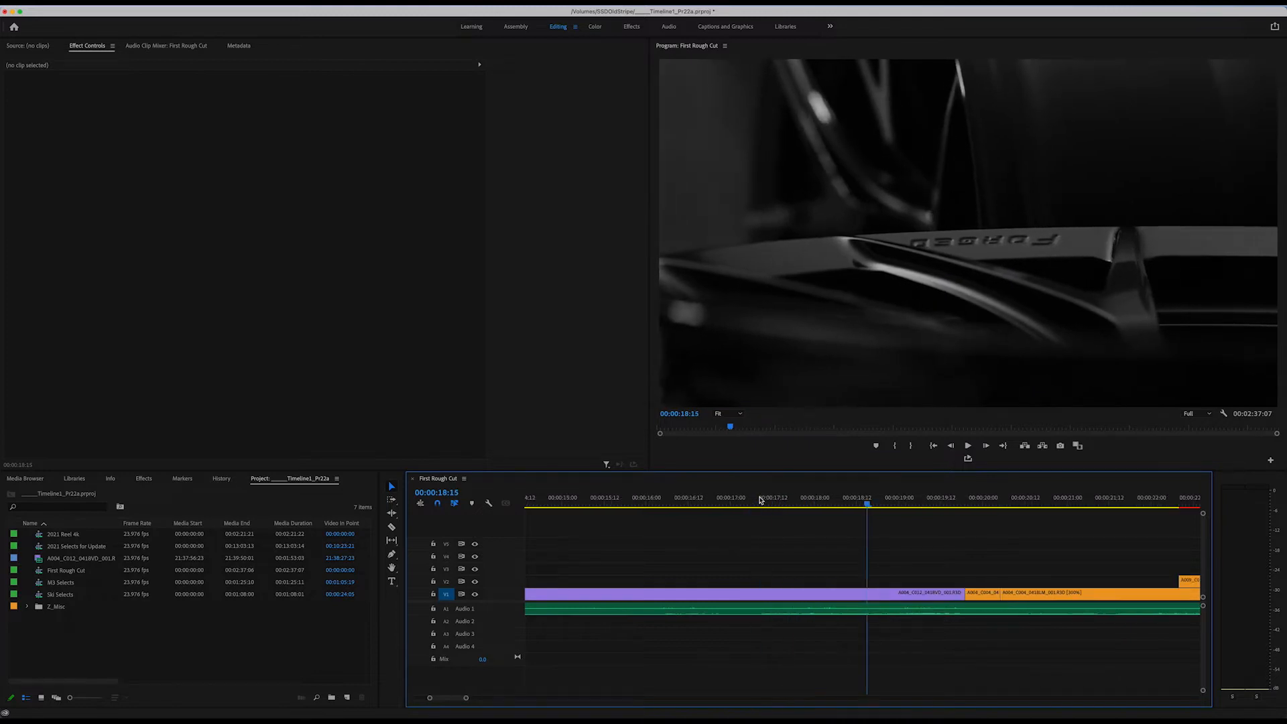
{"action": "key", "text": "Left"}
{"action": "key", "text": "super+k"}
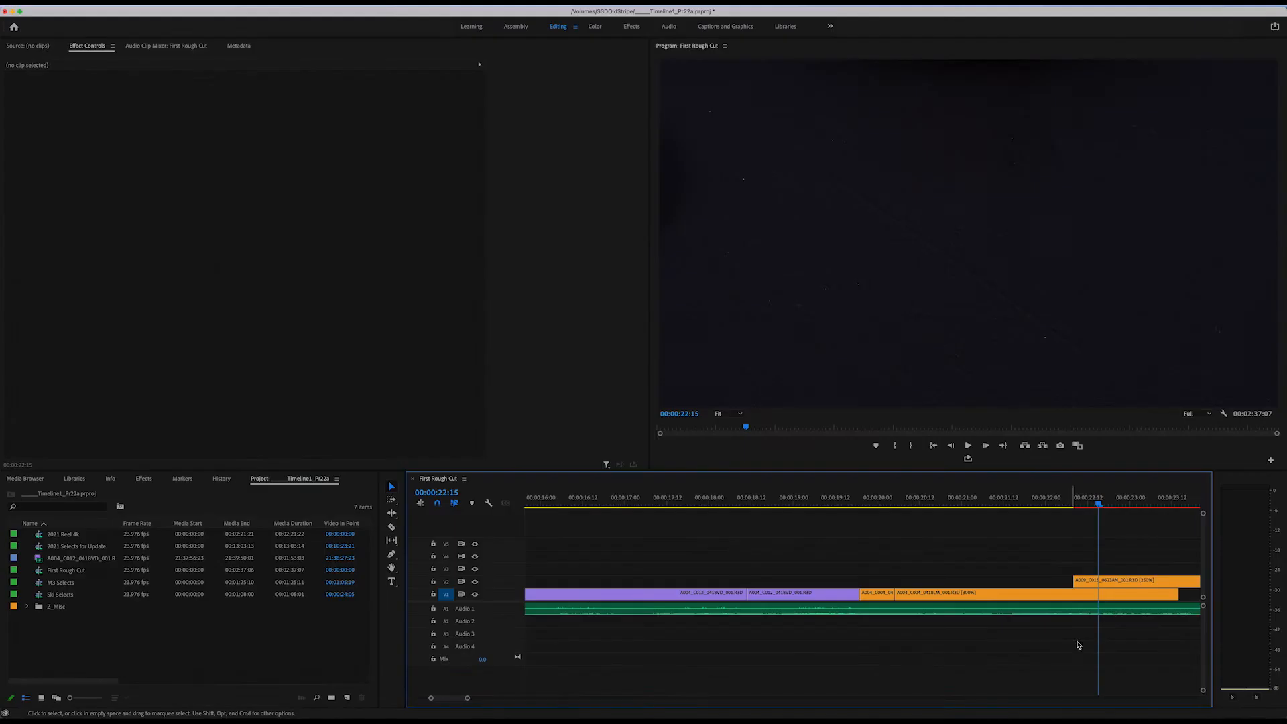
Target V2 as well, add an edit through the V1 and V2 clips at 00:00:22:15, and undo that edit.
{"action": "left_click", "coordinate": [447, 583]}
{"action": "key", "text": "super+k"}
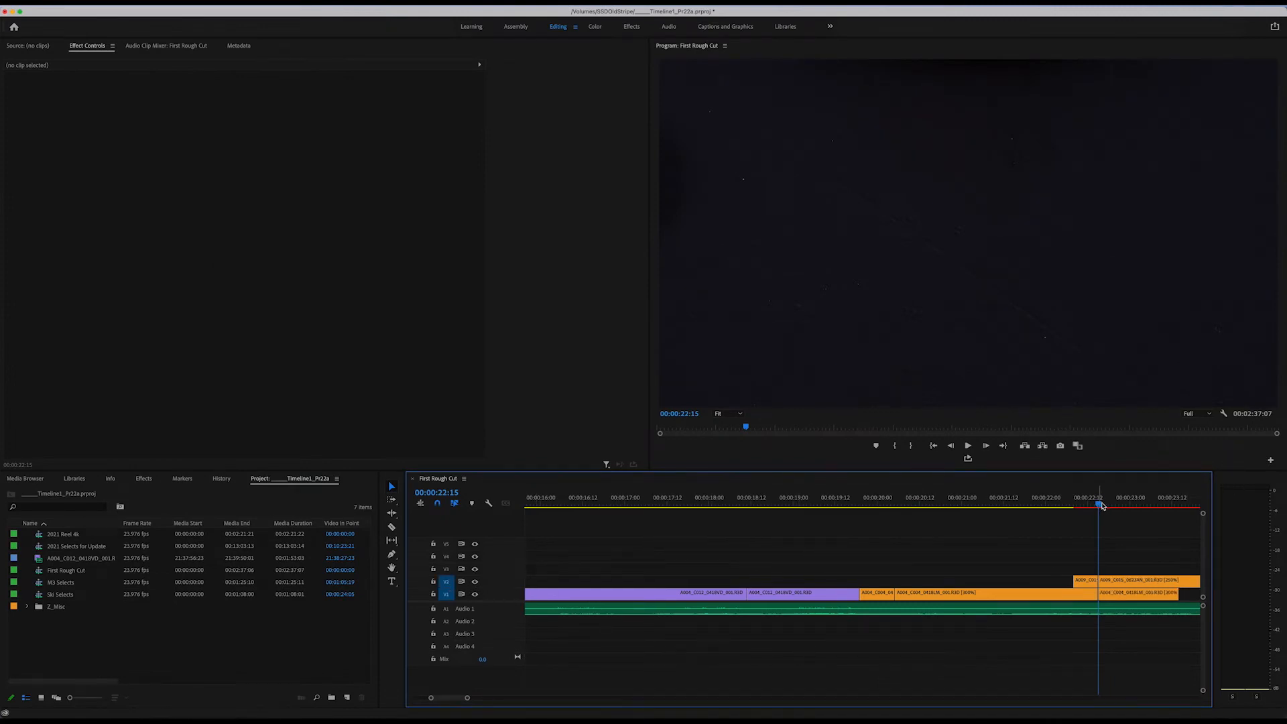
{"action": "left_click", "coordinate": [1113, 505]}
{"action": "left_click_drag", "start_coordinate": [1112, 505], "coordinate": [1096, 504]}
{"action": "key", "text": "="}
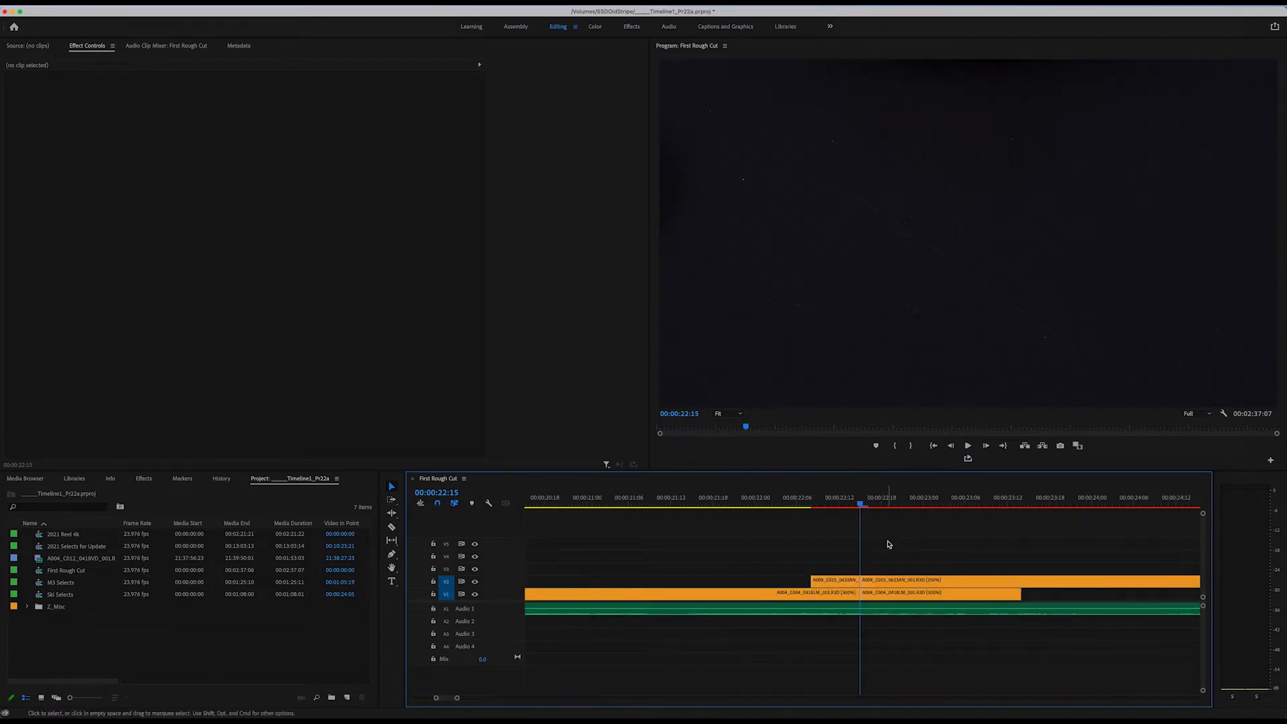
{"action": "key", "text": "super+z"}
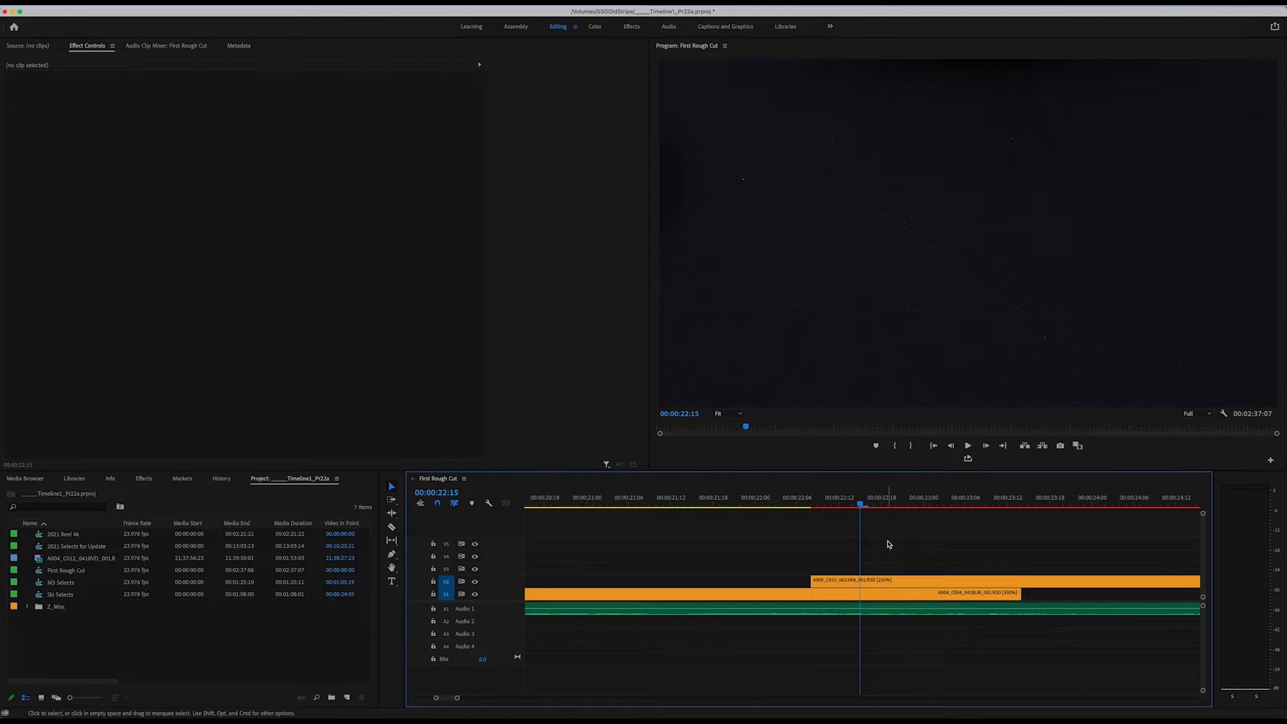
Untarget V2 and add an edit to all tracks at 00:00:23:03.
{"action": "left_click_drag", "start_coordinate": [889, 504], "coordinate": [945, 509]}
{"action": "left_click", "coordinate": [450, 585]}
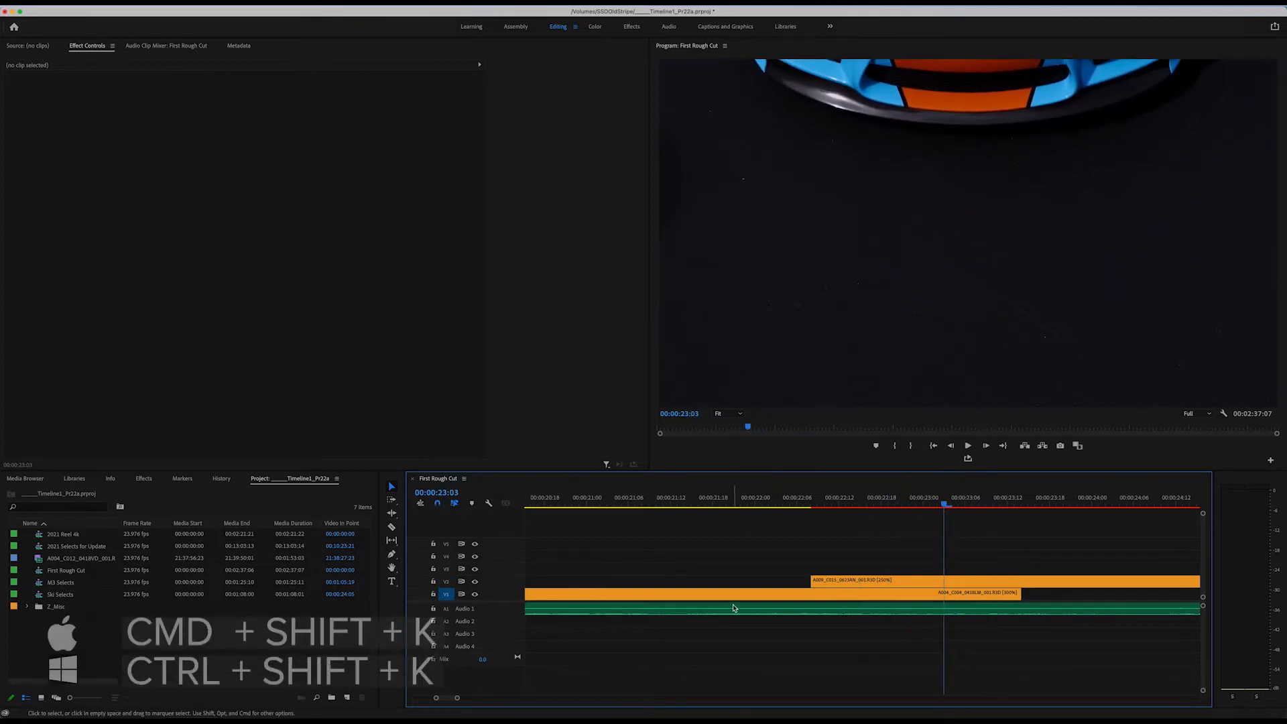
{"action": "key", "text": "super+shift+k"}
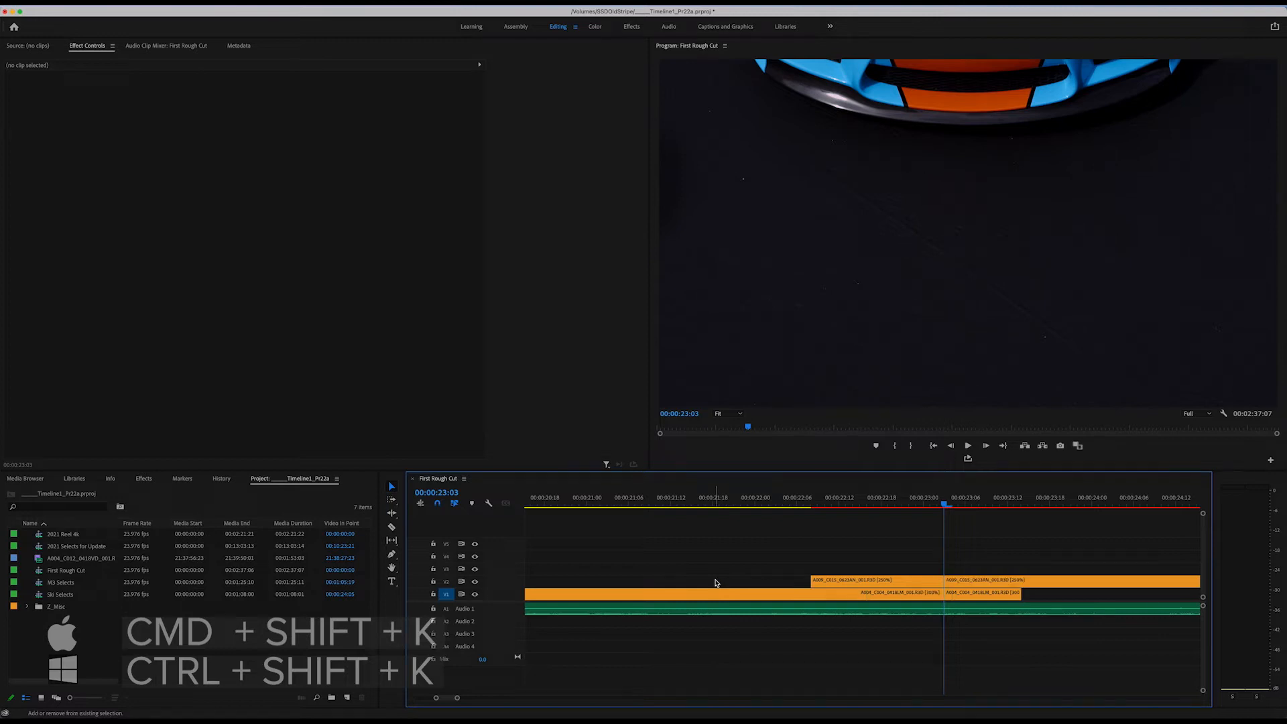
Split only the selected A009_C015 clip on V2 at 00:00:23:00 with Add Edit, and undo the split.
{"action": "mouse_move", "coordinate": [944, 508]}
{"action": "left_mouse_down"}
{"action": "mouse_move", "coordinate": [926, 508]}
{"action": "mouse_move", "coordinate": [955, 506]}
{"action": "left_mouse_up"}
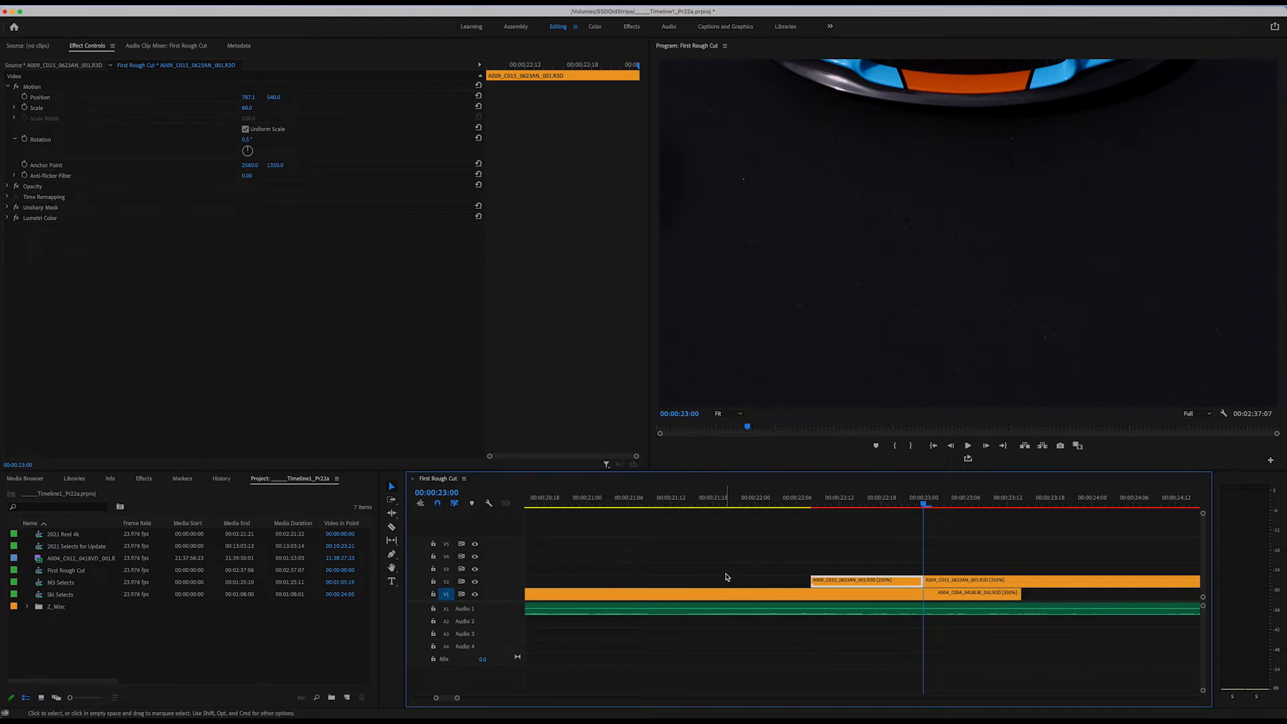
{"action": "key", "text": "super+z"}
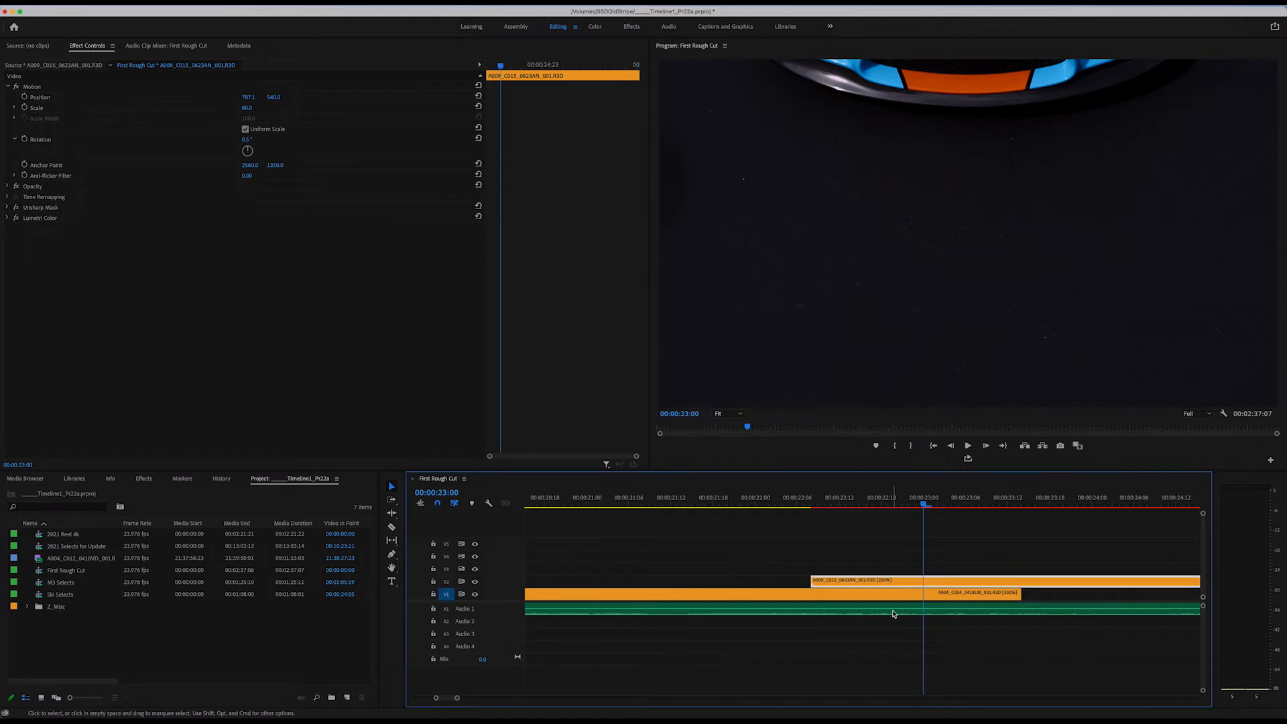
{"action": "key", "text": "super+shift+a"}
{"action": "left_click", "coordinate": [865, 582]}
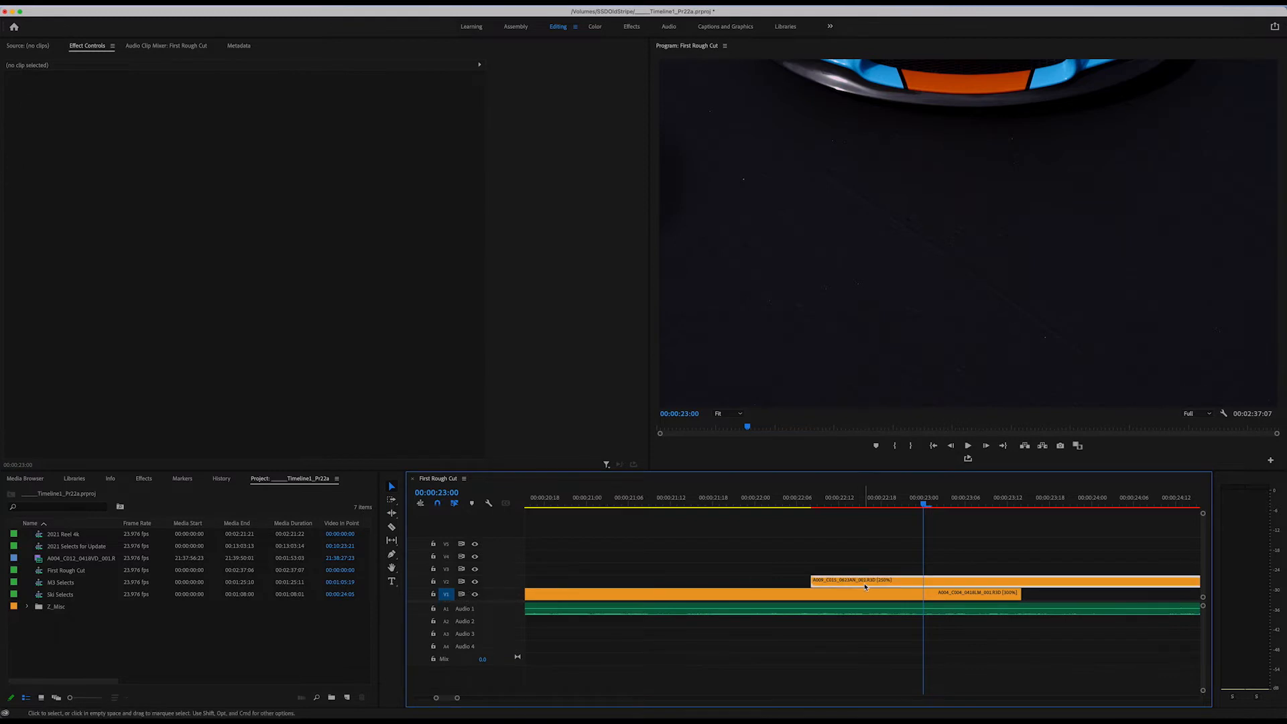
{"action": "key", "text": "super+k"}
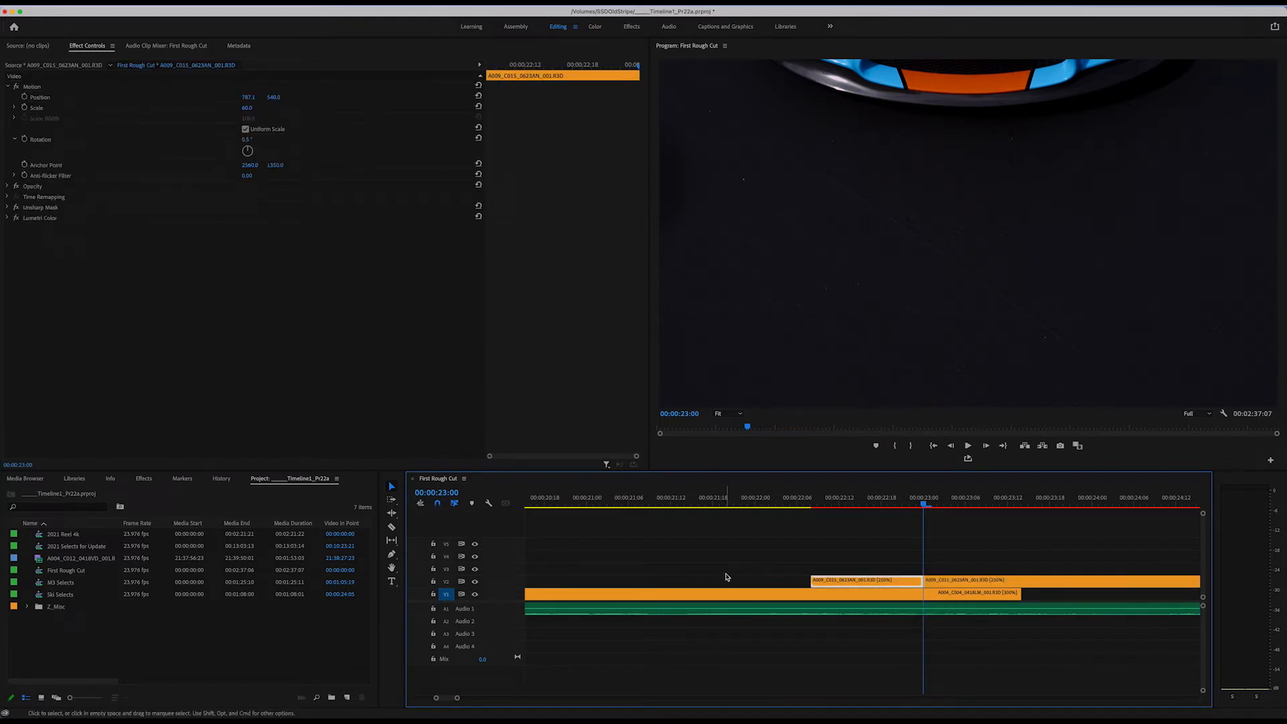
{"action": "key", "text": "super+z"}
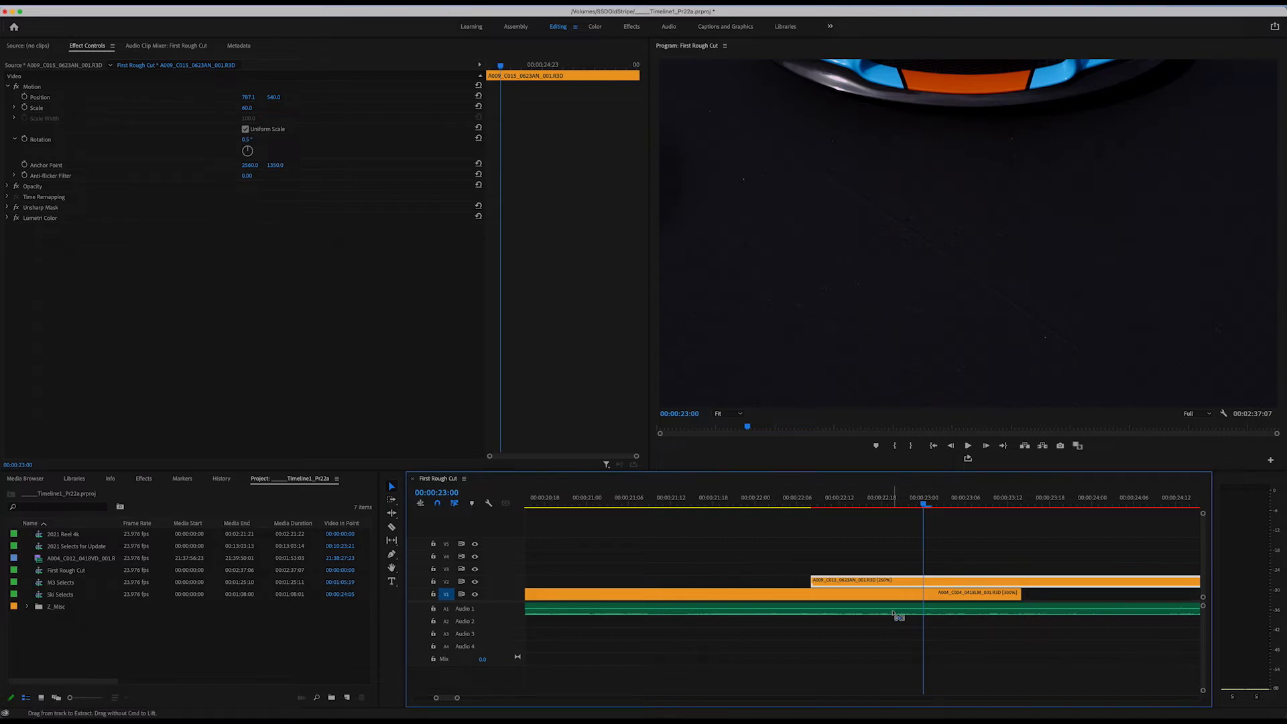
Add the A1 audio clip to the selected A009_C015 clip on V2 and split both at the playhead with Add Edit.
{"action": "left_click", "coordinate": [893, 613], "text": "shift"}
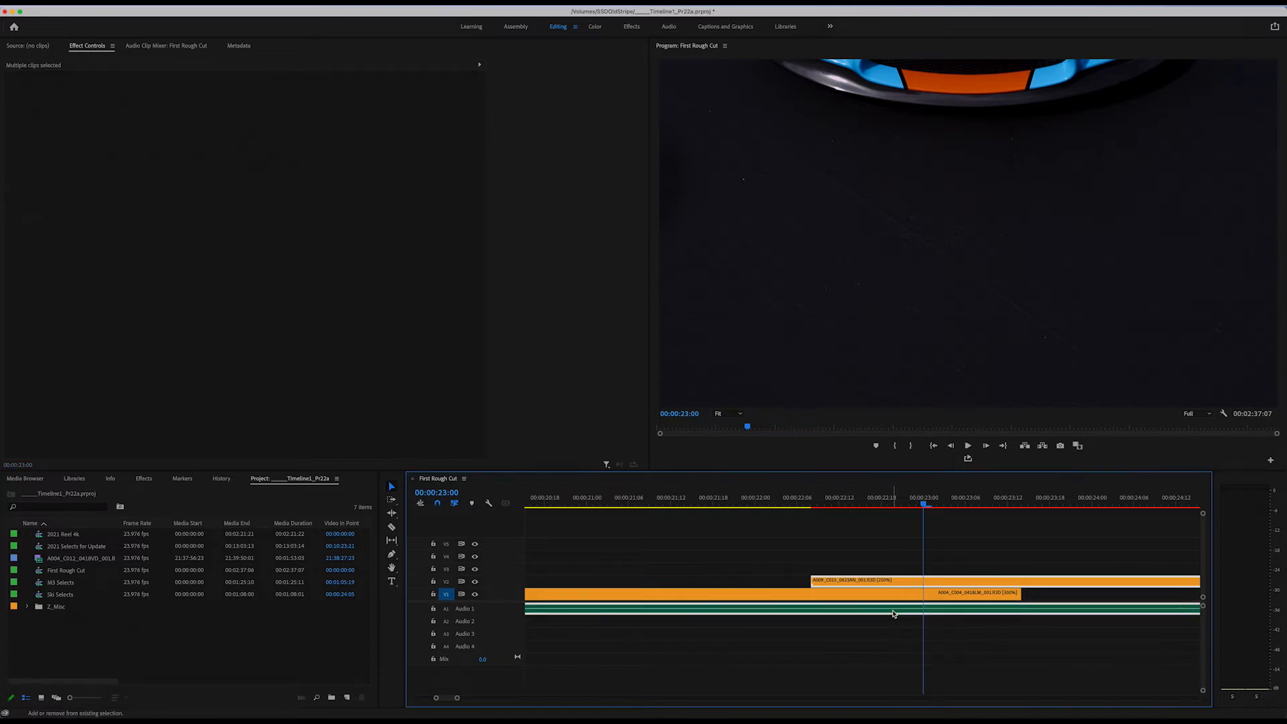
{"action": "left_click", "coordinate": [875, 503]}
{"action": "key", "text": "super+k"}
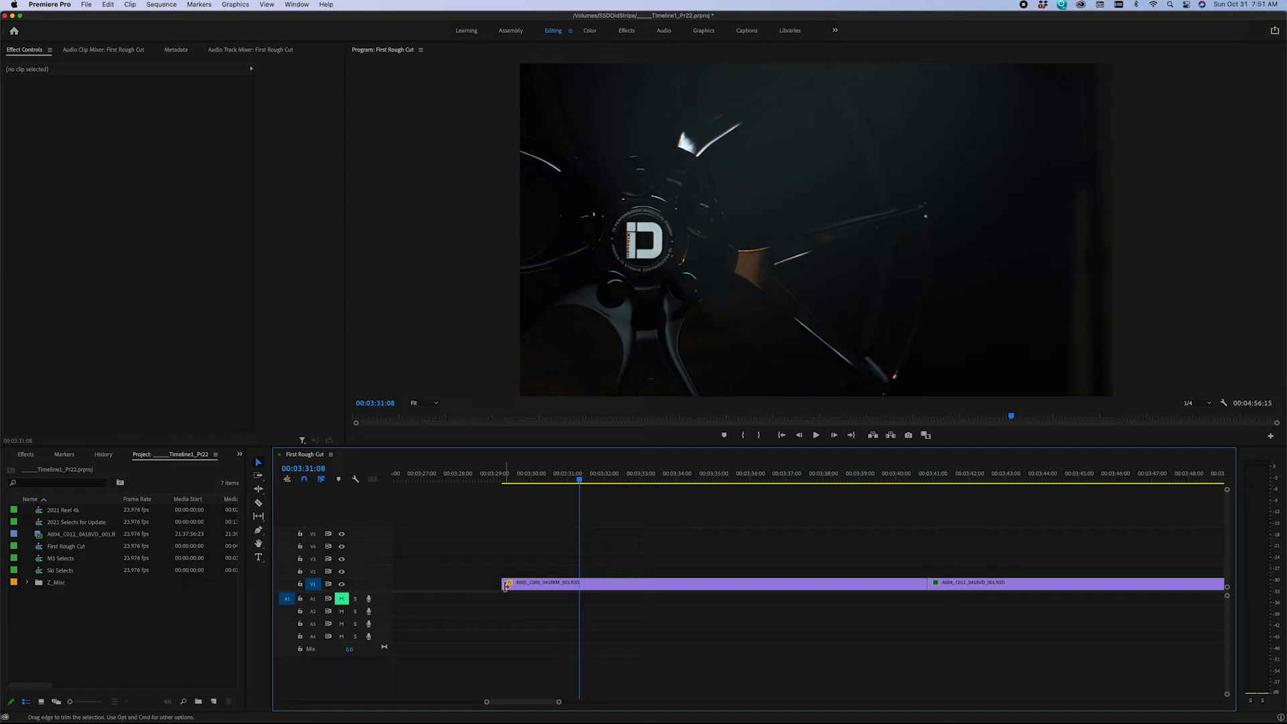
Trim the start of the A005_C005 clip on V1 to about 00:03:31.
{"action": "mouse_move", "coordinate": [506, 584]}
{"action": "left_mouse_down"}
{"action": "mouse_move", "coordinate": [563, 586]}
{"action": "mouse_move", "coordinate": [504, 584]}
{"action": "left_mouse_up"}
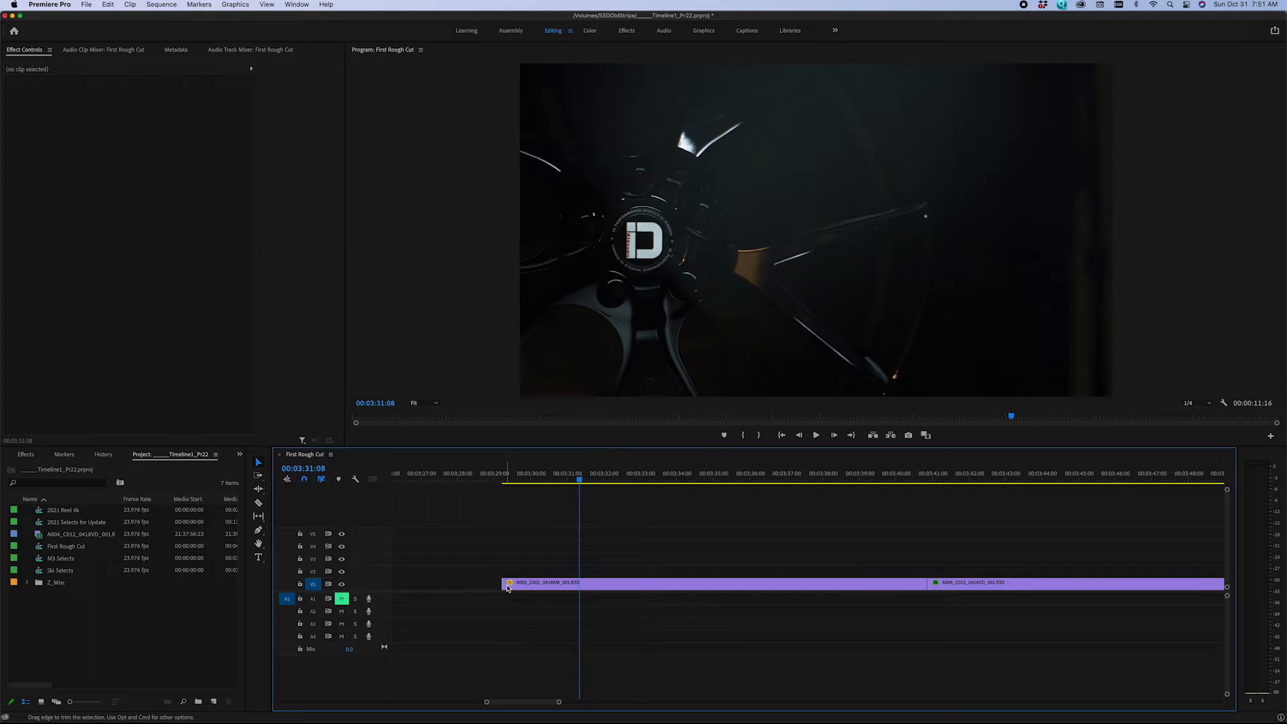
{"action": "left_click", "coordinate": [551, 480]}
{"action": "left_click_drag", "start_coordinate": [552, 480], "coordinate": [552, 481]}
{"action": "key", "text": "equal"}
{"action": "key", "text": "equal"}
{"action": "key", "text": "equal"}
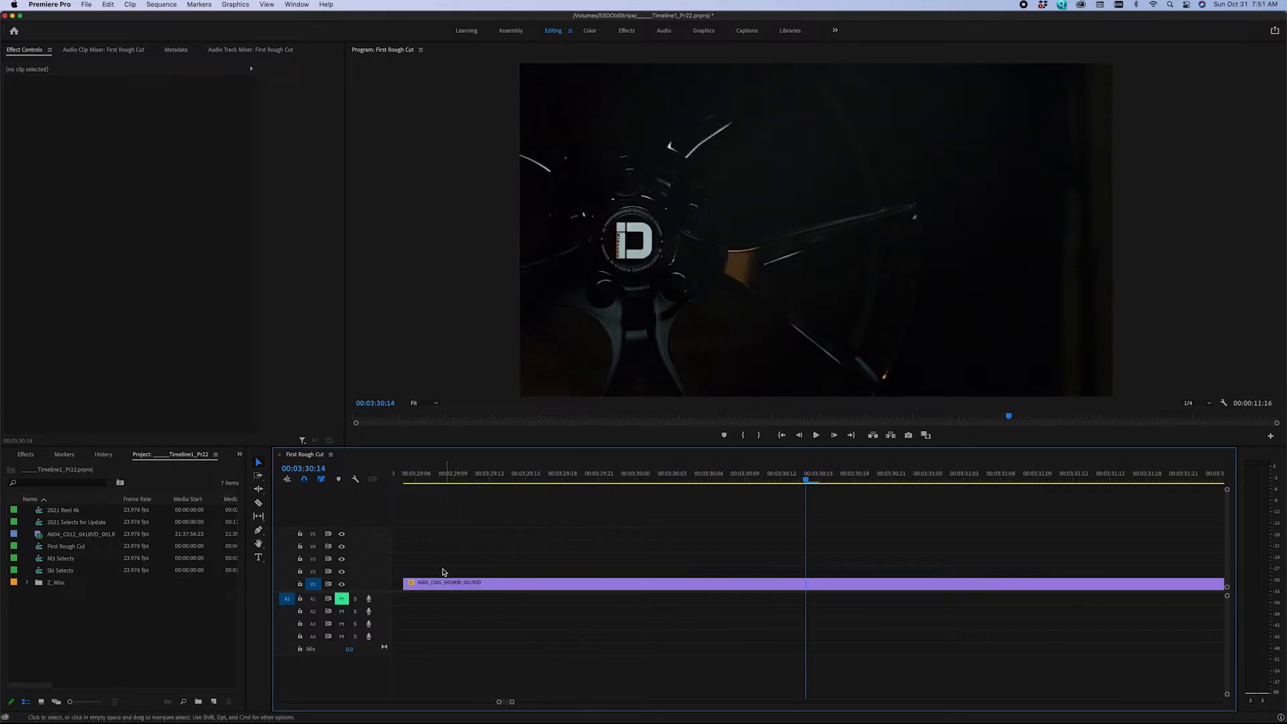
{"action": "left_click_drag", "start_coordinate": [407, 581], "coordinate": [555, 585]}
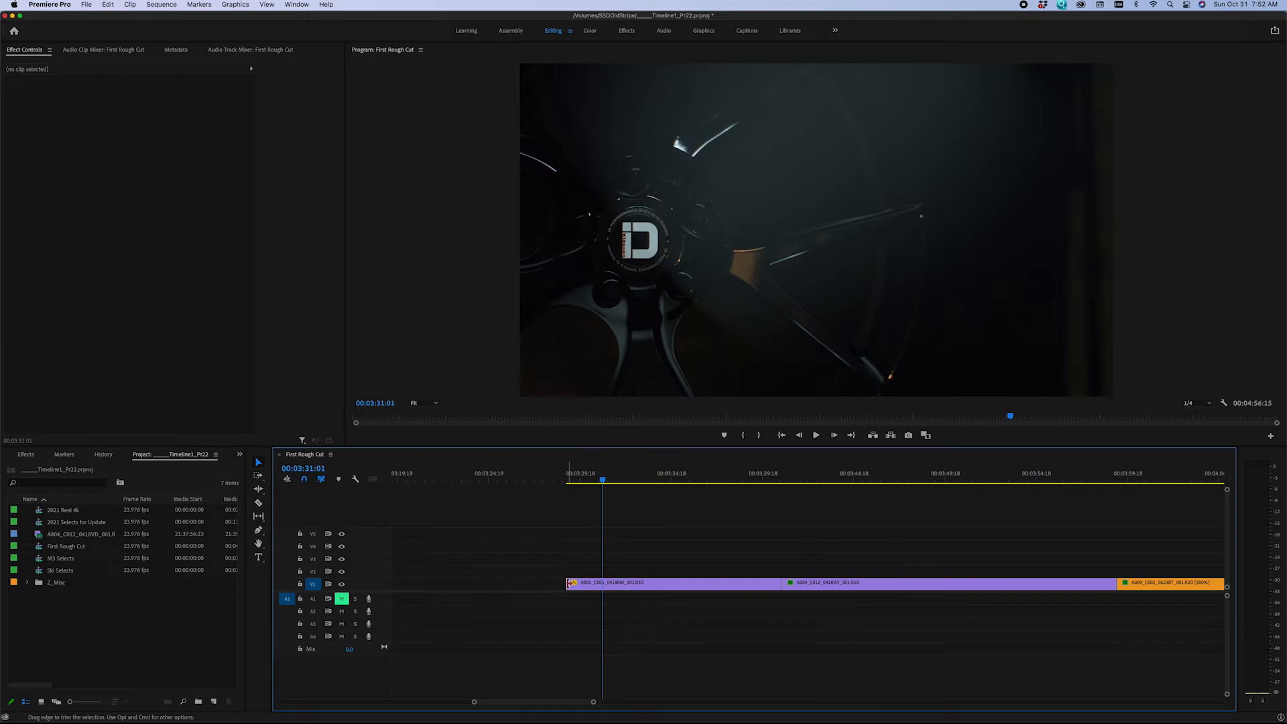
{"action": "left_click_drag", "start_coordinate": [571, 582], "coordinate": [602, 583]}
Shorten the end of the A005_C005 clip on V1 and trim the A004_C012 clip to run from 00:03:42:23 to 00:03:50:04.
{"action": "left_click", "coordinate": [740, 480]}
{"action": "mouse_move", "coordinate": [743, 481]}
{"action": "left_mouse_down"}
{"action": "mouse_move", "coordinate": [758, 481]}
{"action": "mouse_move", "coordinate": [740, 481]}
{"action": "left_mouse_up"}
{"action": "left_click_drag", "start_coordinate": [779, 585], "coordinate": [820, 583]}
{"action": "left_click", "coordinate": [810, 480]}
{"action": "left_click", "coordinate": [820, 480]}
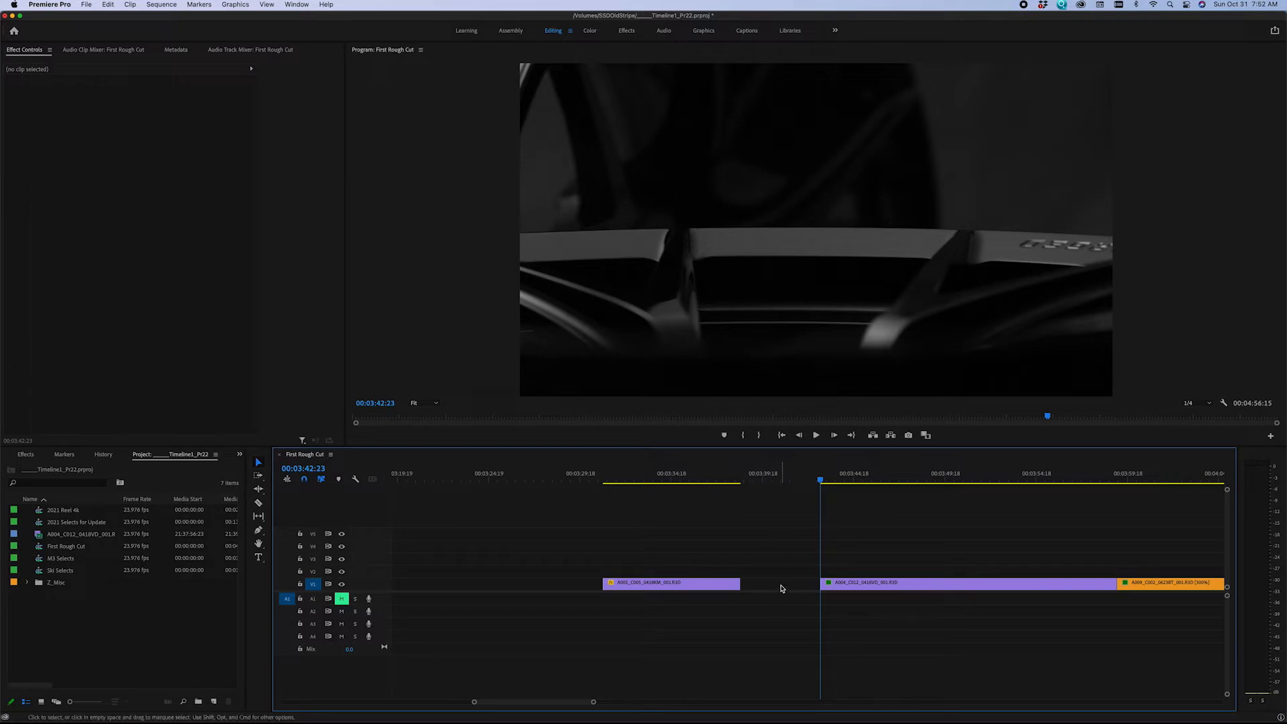
{"action": "left_click_drag", "start_coordinate": [837, 477], "coordinate": [952, 480]}
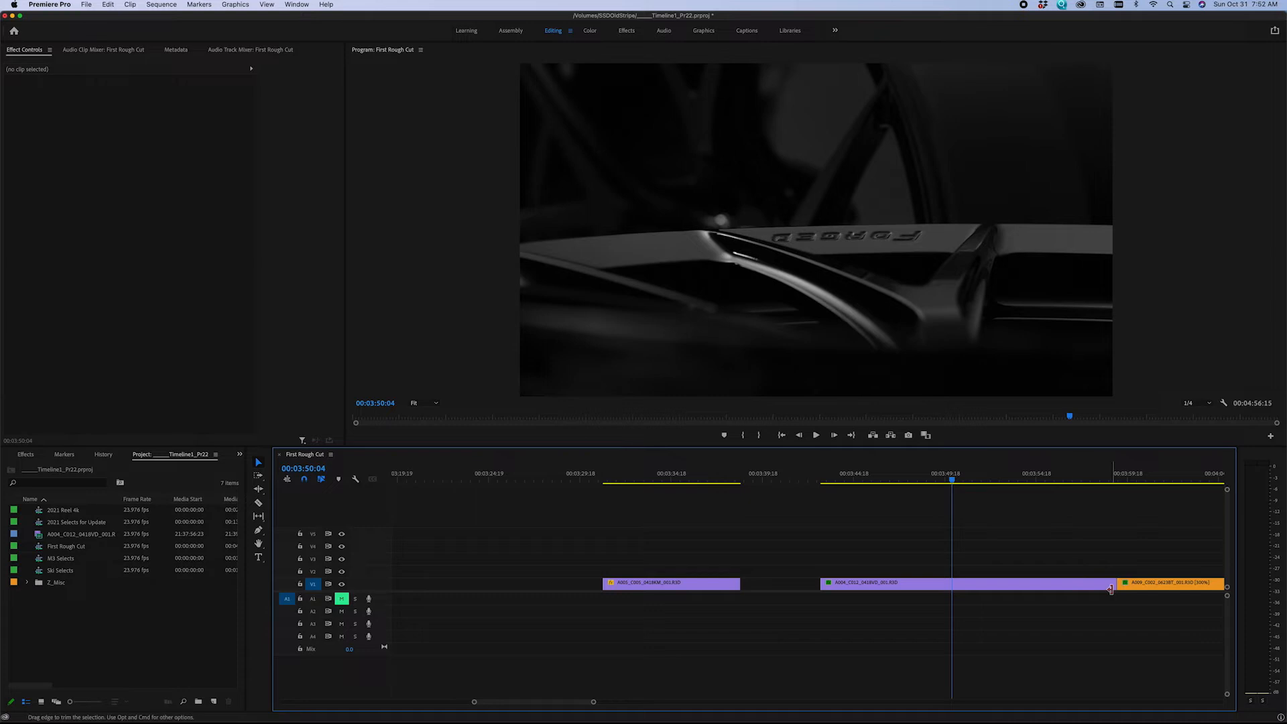
{"action": "left_click_drag", "start_coordinate": [1112, 586], "coordinate": [944, 597]}
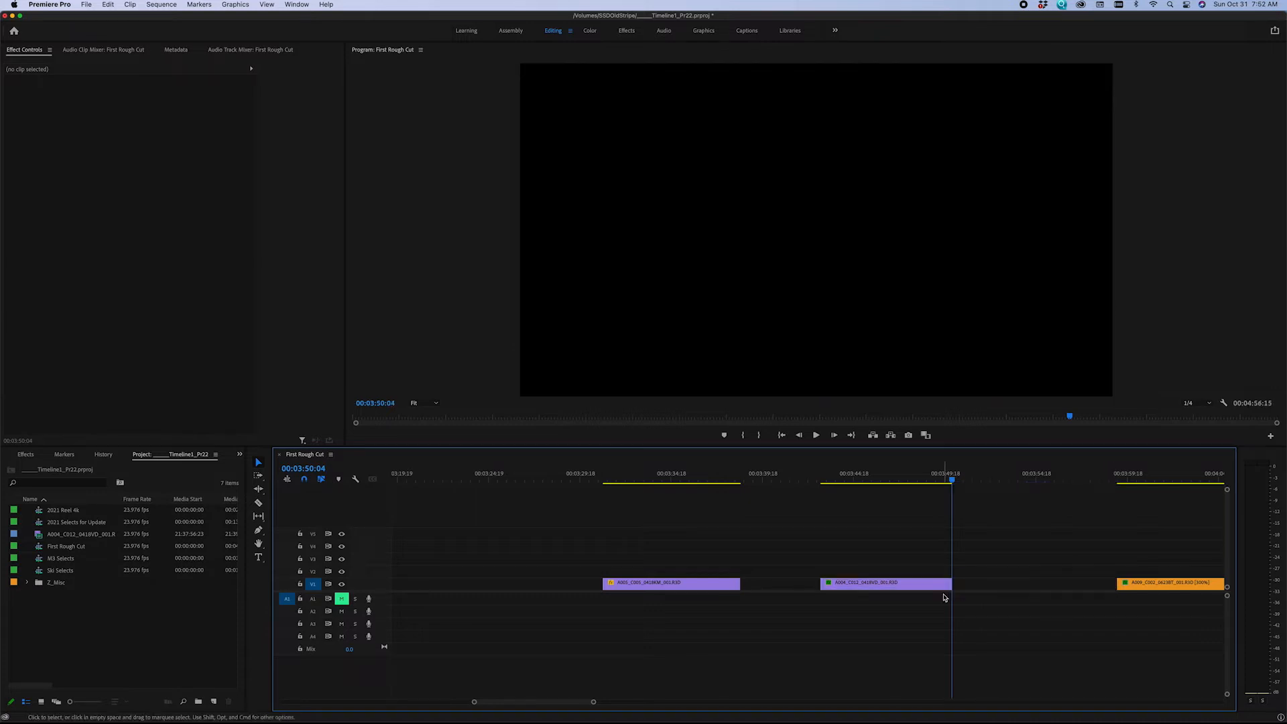
Close the gaps before and after the A004_C012 clip on V1 by ripple deleting them.
{"action": "left_click", "coordinate": [773, 586]}
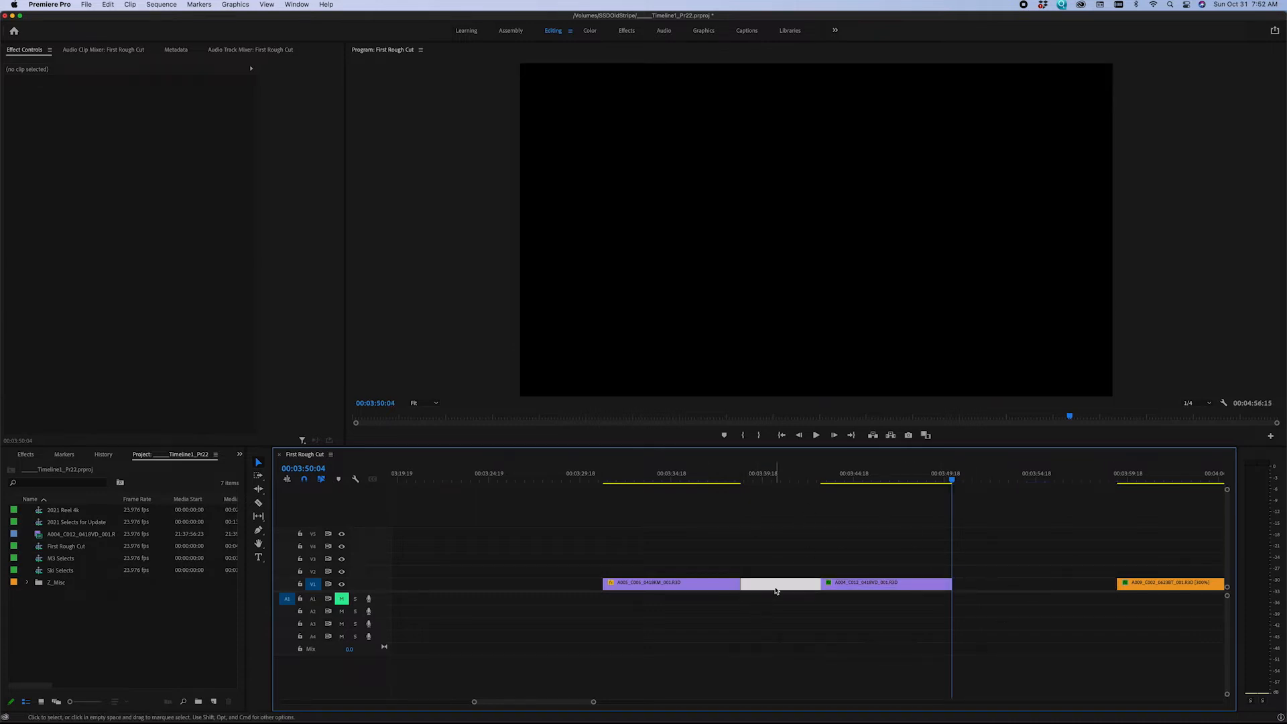
{"action": "key", "text": "Delete"}
{"action": "left_click", "coordinate": [906, 586]}
{"action": "key", "text": "Delete"}
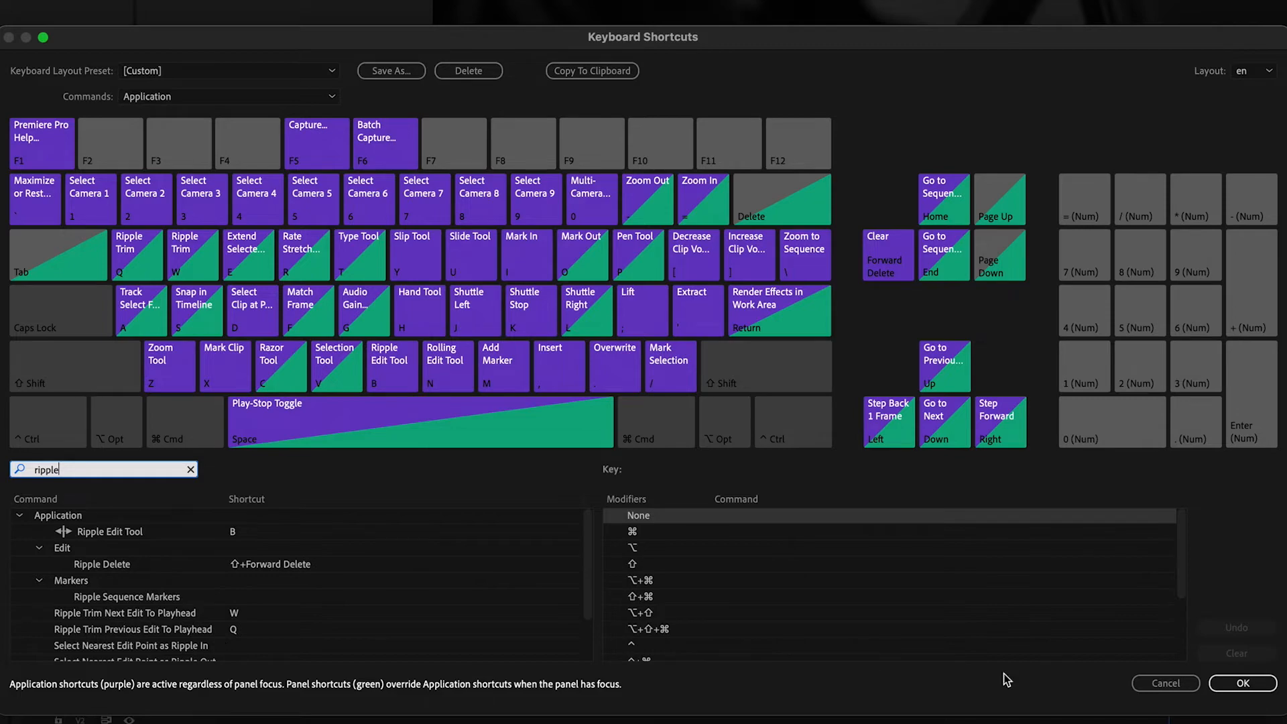
Accept the keyboard shortcuts, and ripple trim the start of the A005_C005 clip to the playhead at 00:03:32:22.
{"action": "left_click", "coordinate": [1243, 683]}
{"action": "mouse_move", "coordinate": [638, 484]}
{"action": "left_mouse_down"}
{"action": "mouse_move", "coordinate": [626, 483]}
{"action": "mouse_move", "coordinate": [678, 483]}
{"action": "mouse_move", "coordinate": [615, 487]}
{"action": "mouse_move", "coordinate": [661, 486]}
{"action": "mouse_move", "coordinate": [640, 488]}
{"action": "left_mouse_up"}
{"action": "key", "text": "Right"}
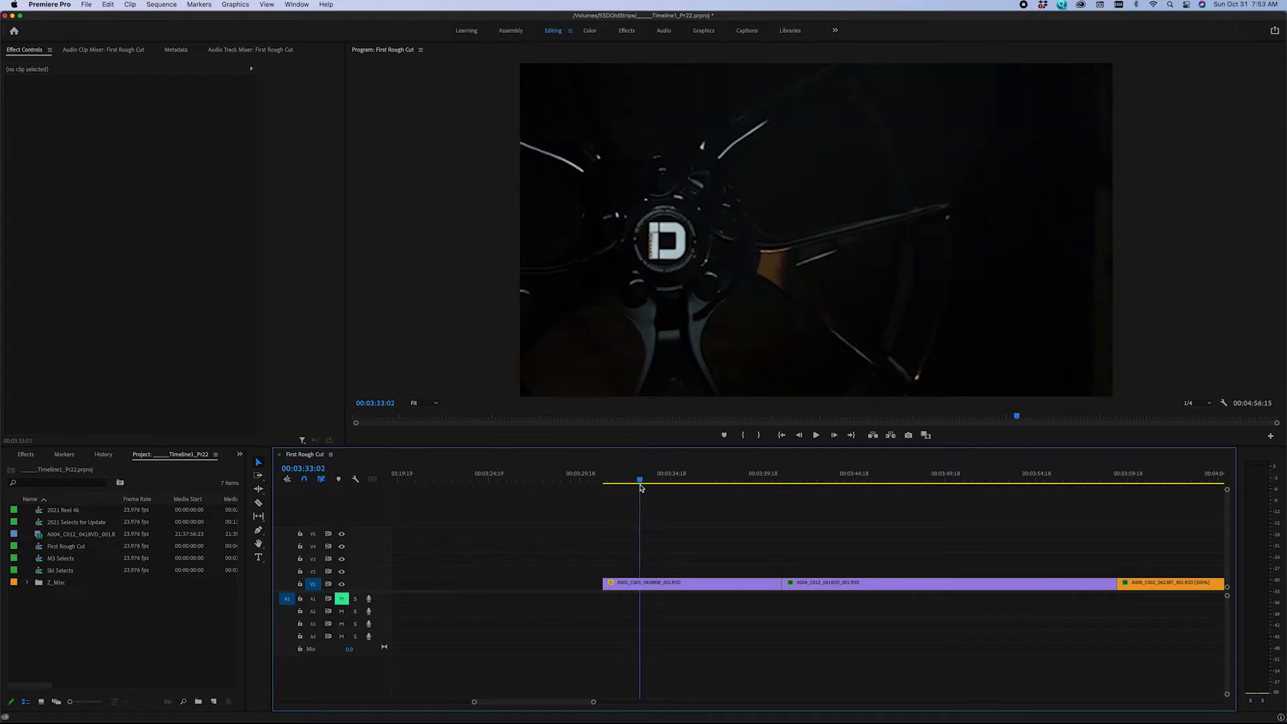
{"action": "key", "text": "Left"}
{"action": "key", "text": "Left"}
{"action": "key", "text": "Left"}
{"action": "key", "text": "Left"}
{"action": "key", "text": "Right"}
{"action": "key", "text": "Right"}
{"action": "key", "text": "Left"}
{"action": "key", "text": "Left"}
{"action": "key", "text": "Left"}
{"action": "key", "text": "Left"}
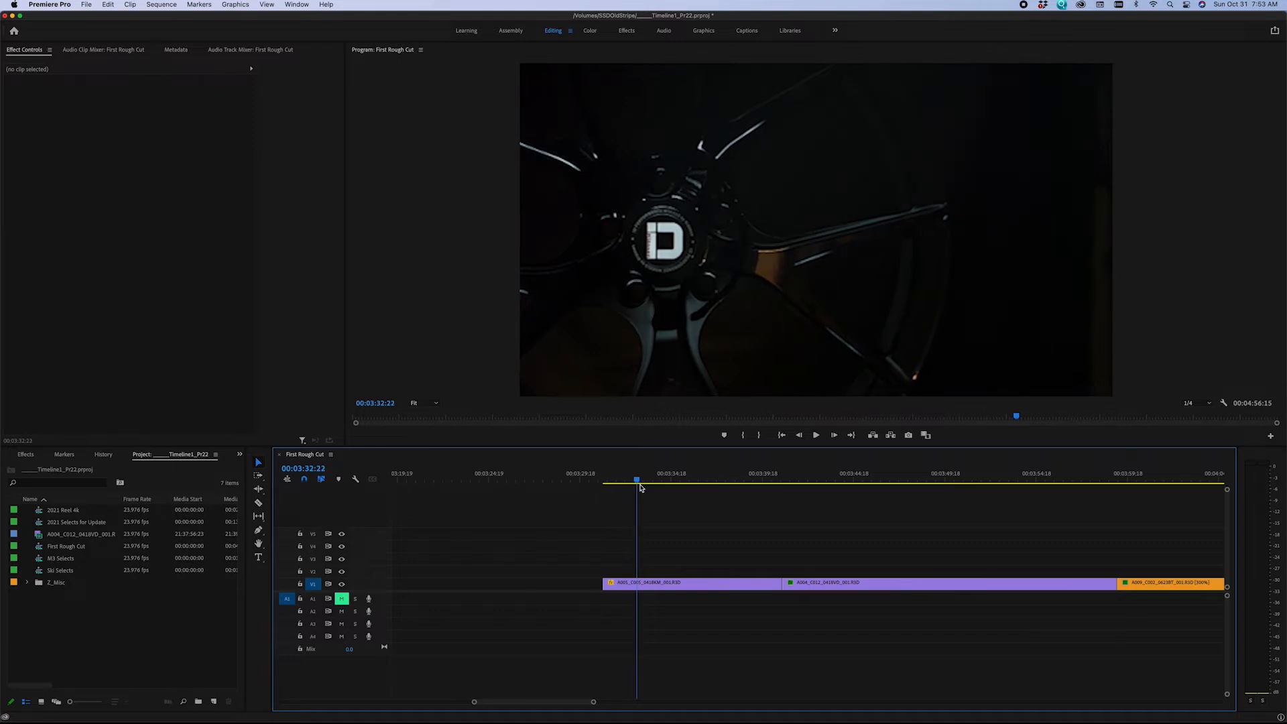
{"action": "key", "text": "q"}
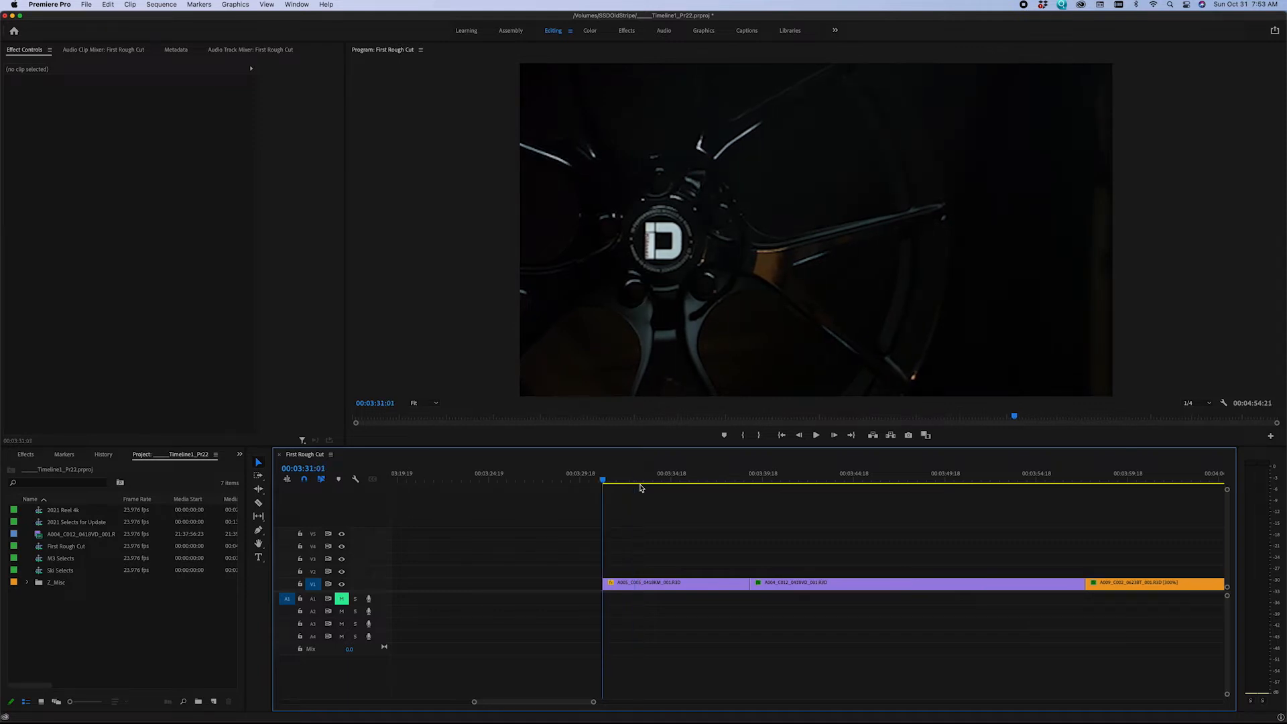
Ripple trim the end of the A005_C005 clip to the playhead at 00:03:36:15.
{"action": "left_click_drag", "start_coordinate": [693, 478], "coordinate": [742, 475]}
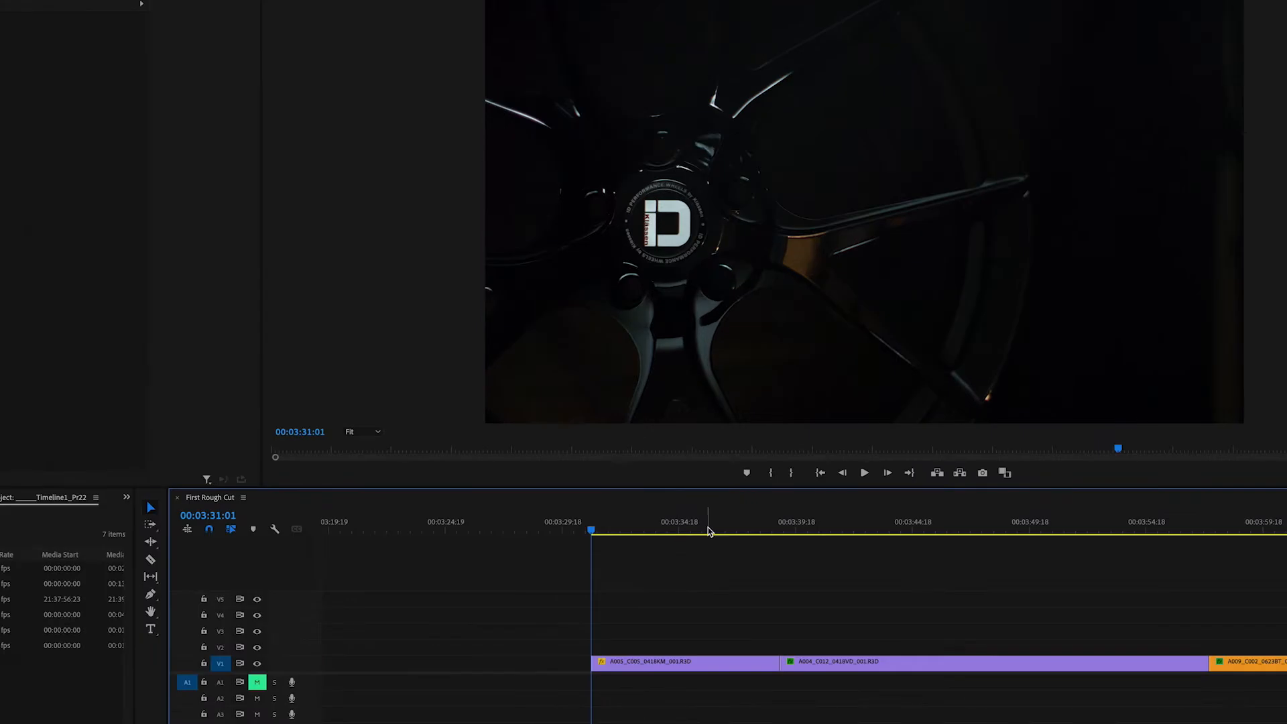
{"action": "left_click_drag", "start_coordinate": [769, 524], "coordinate": [724, 529]}
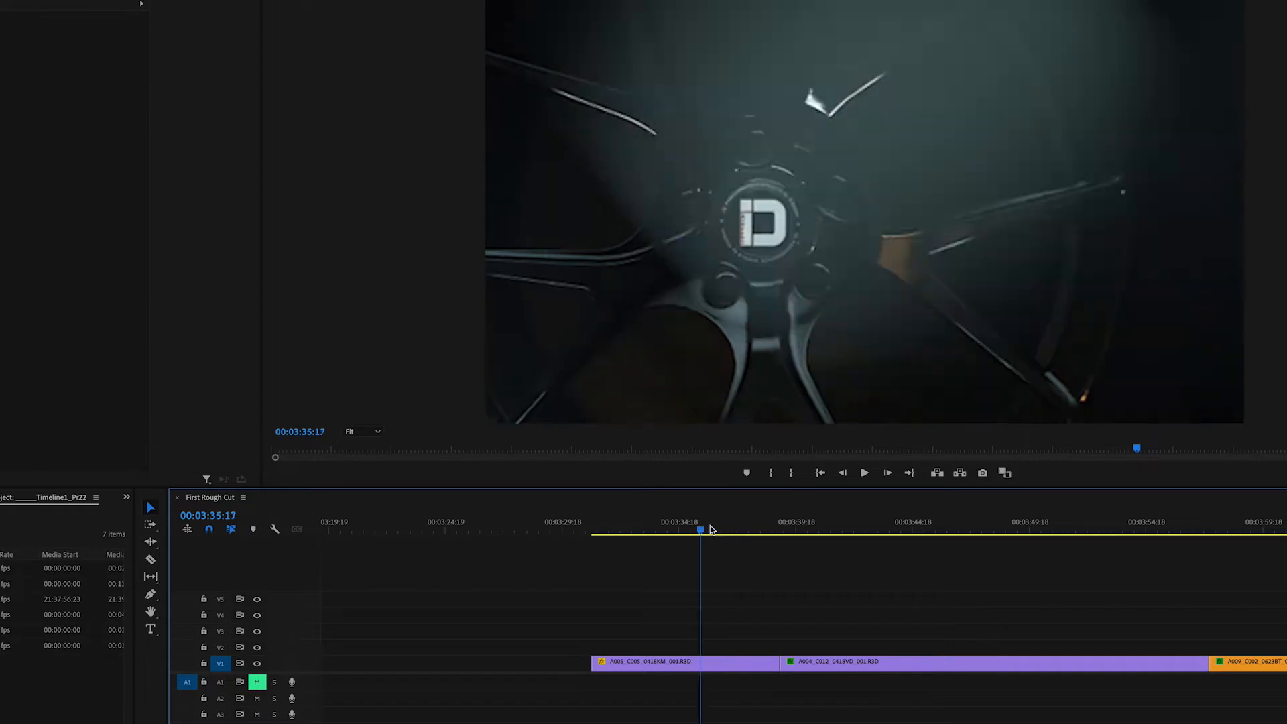
{"action": "left_click_drag", "start_coordinate": [709, 526], "coordinate": [723, 526]}
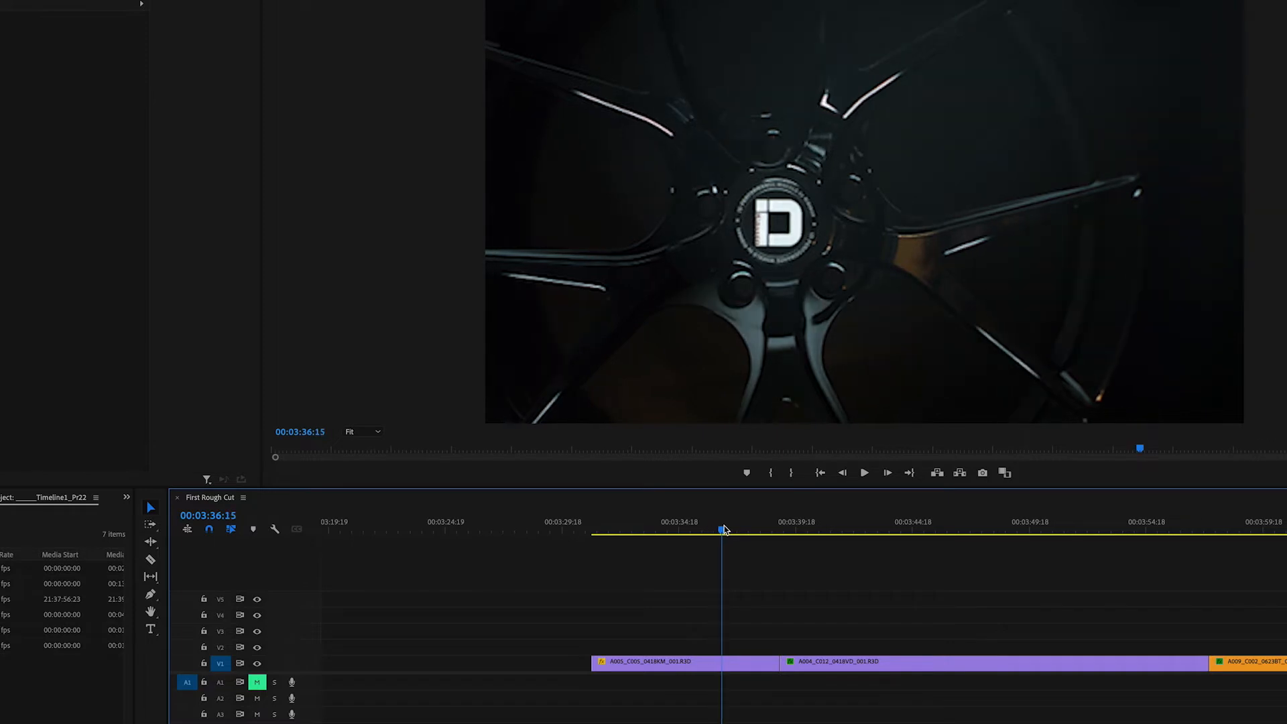
{"action": "key", "text": "w"}
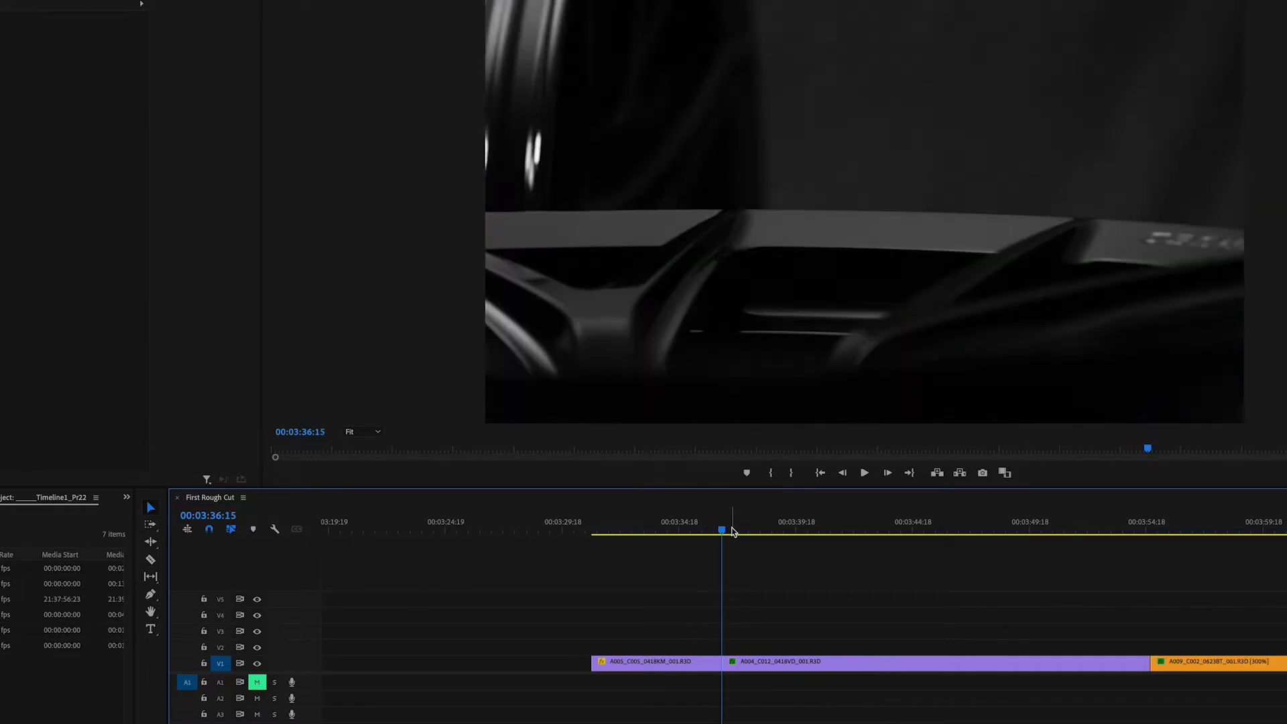
Ripple trim the start and end of the A004_C012 clip on V1 to the playhead.
{"action": "left_click_drag", "start_coordinate": [732, 531], "coordinate": [1029, 536]}
{"action": "key", "text": "q"}
{"action": "key", "text": "w"}
{"action": "key", "text": "q"}
Ripple trim the A009_C015 clip on V1, cutting its start at 00:03:52:00 and its end at 00:03:53:08.
{"action": "left_click_drag", "start_coordinate": [940, 530], "coordinate": [1024, 534]}
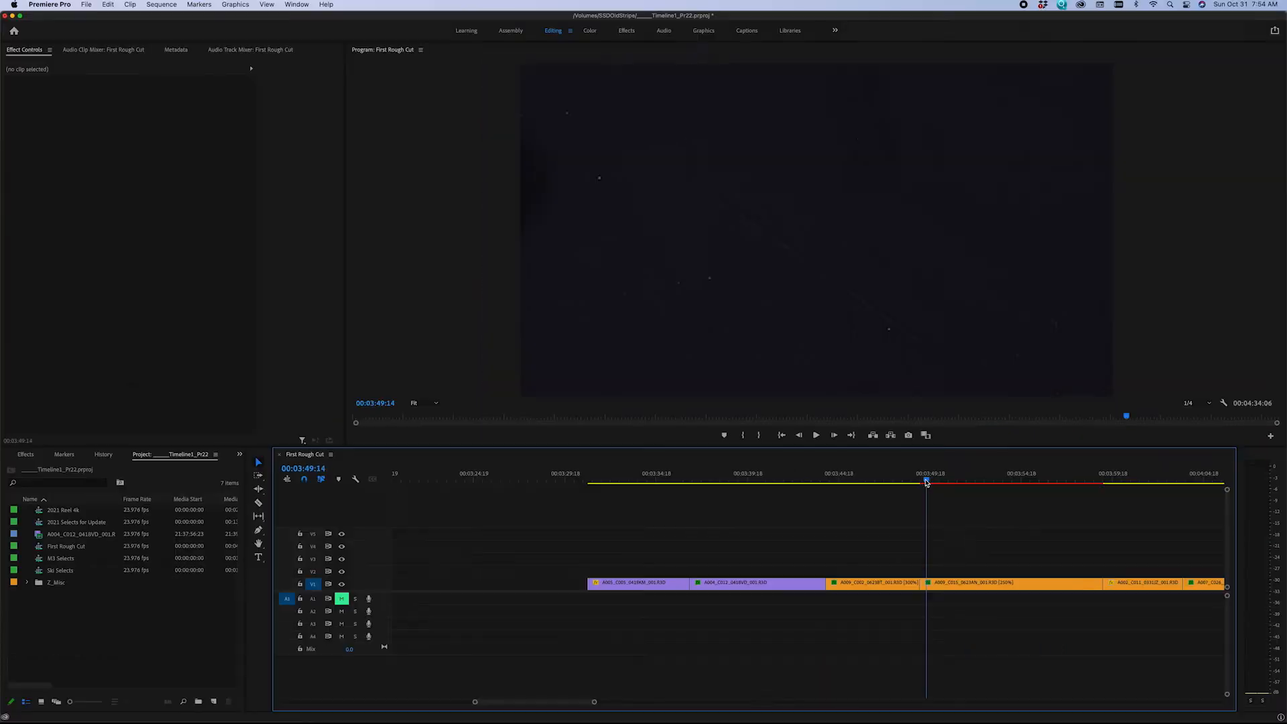
{"action": "left_click_drag", "start_coordinate": [926, 483], "coordinate": [971, 484]}
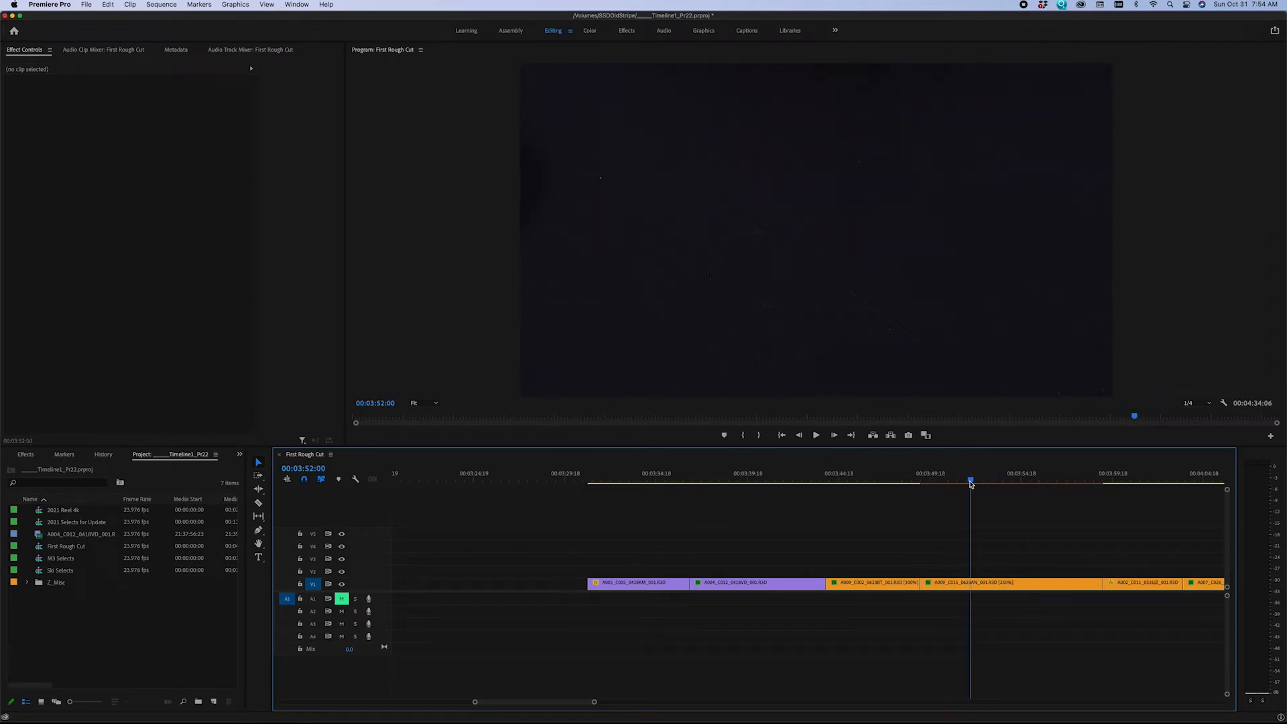
{"action": "key", "text": "q"}
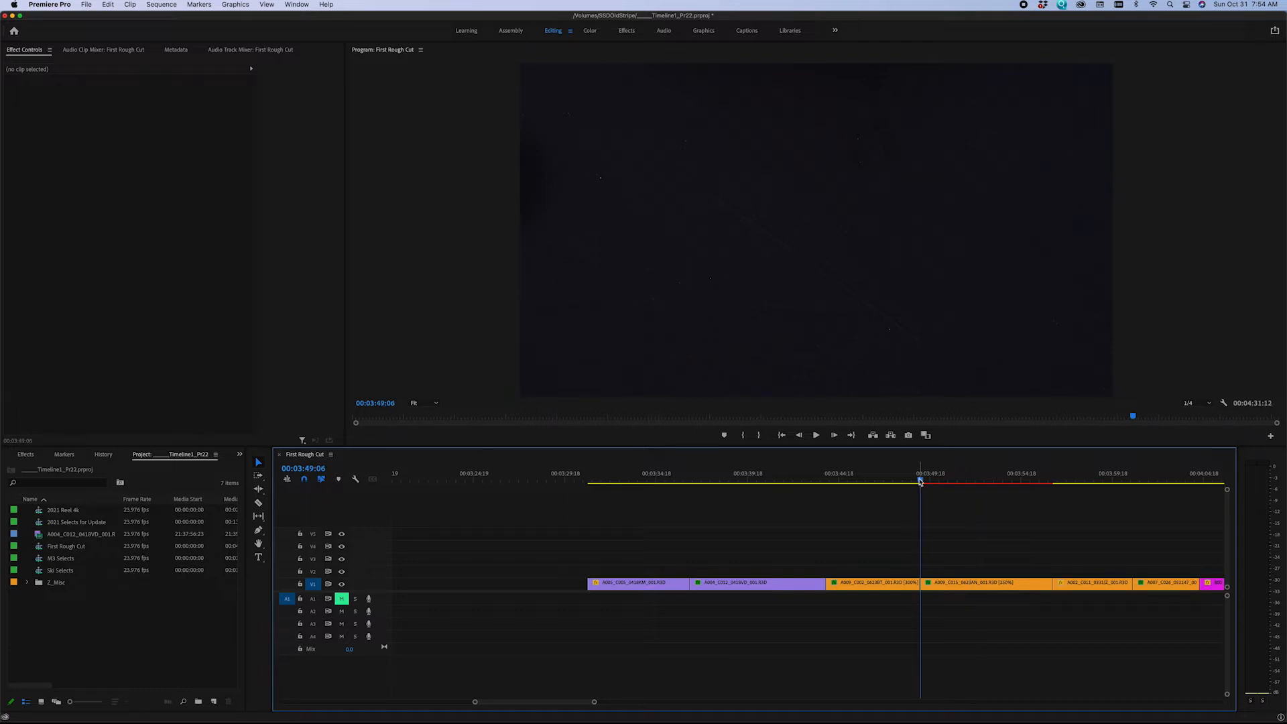
{"action": "left_click_drag", "start_coordinate": [922, 483], "coordinate": [996, 493]}
{"action": "key", "text": "w"}
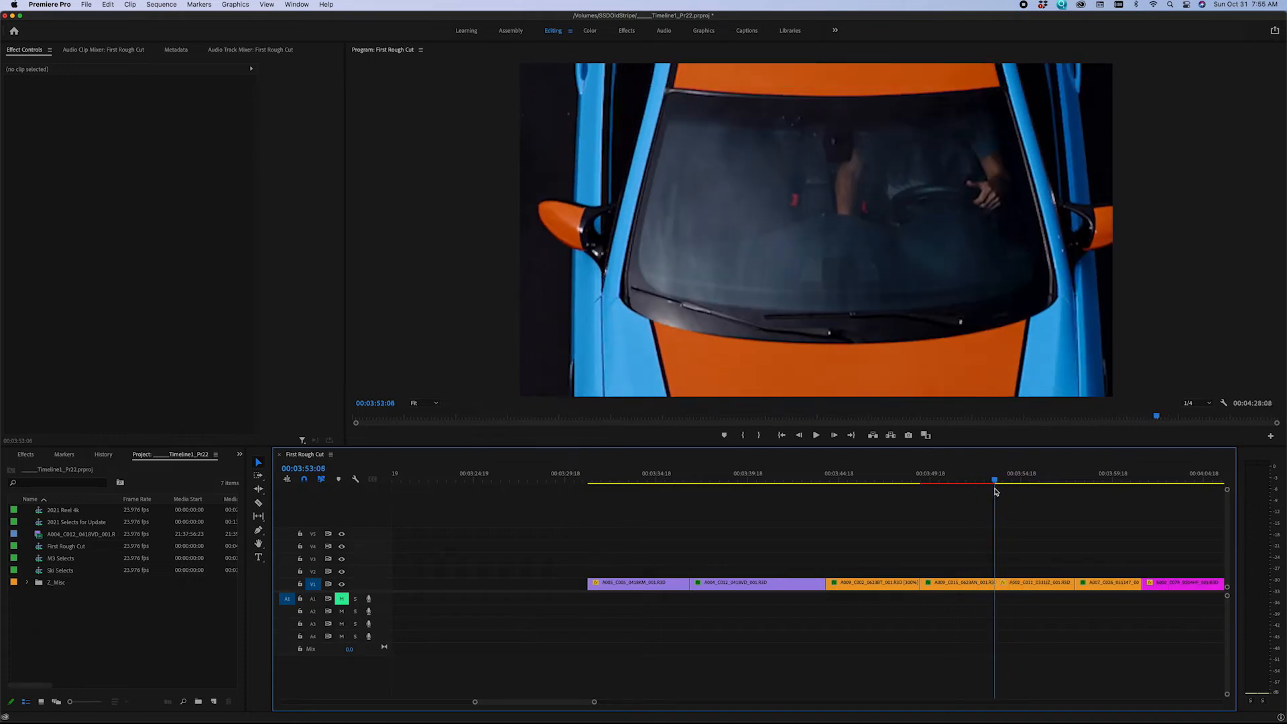
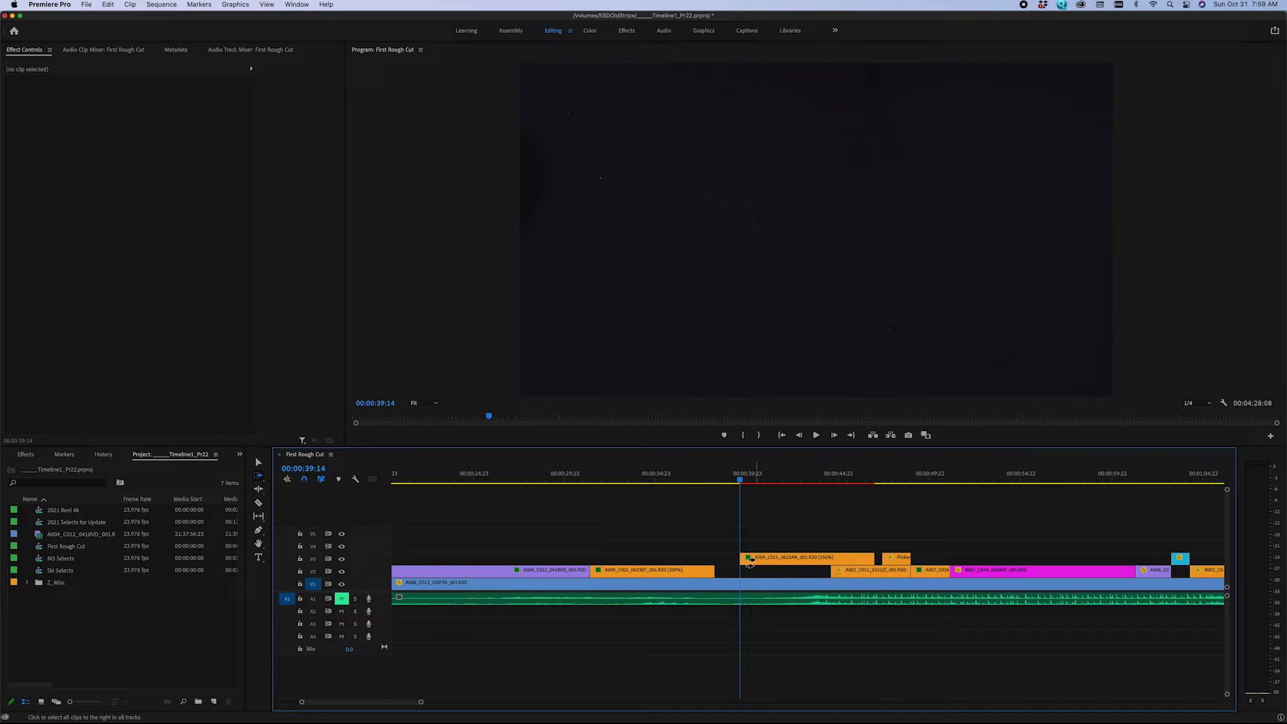
Try to shift the A009_C015 clip and everything after it about 5 seconds later with Track Select Forward, and undo the move.
{"action": "left_click", "coordinate": [756, 559]}
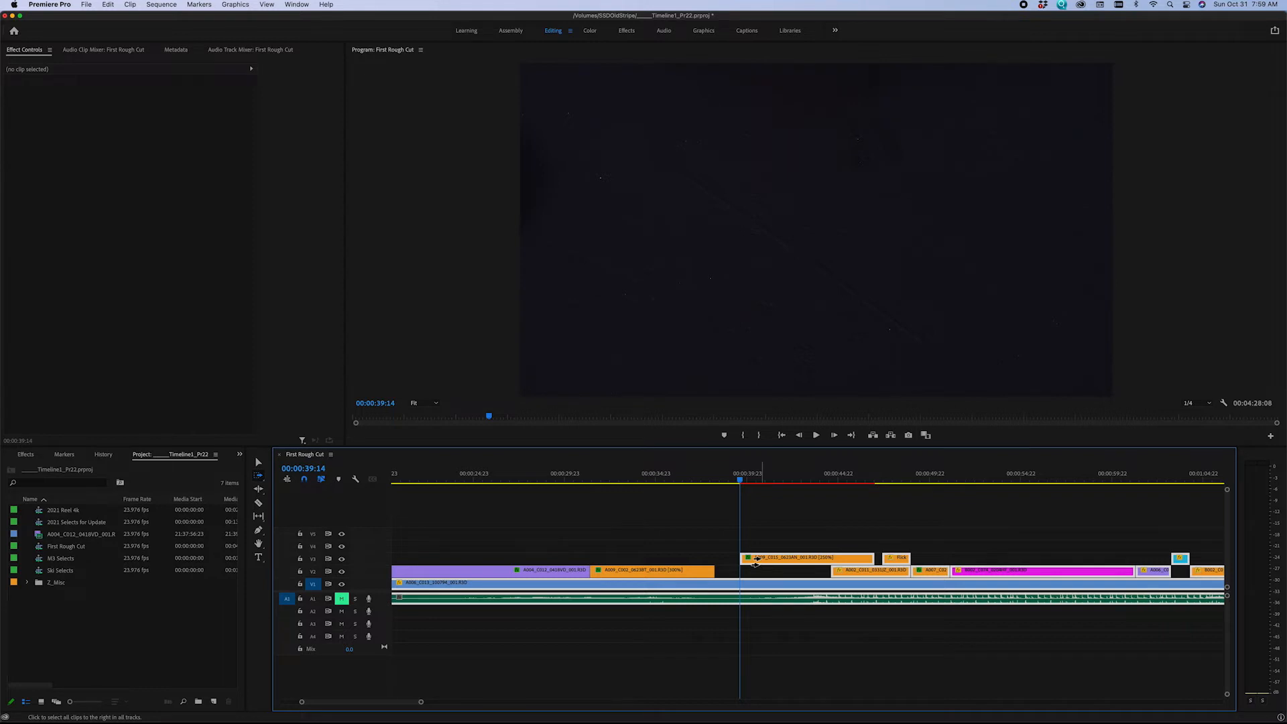
{"action": "left_click_drag", "start_coordinate": [756, 559], "coordinate": [848, 560]}
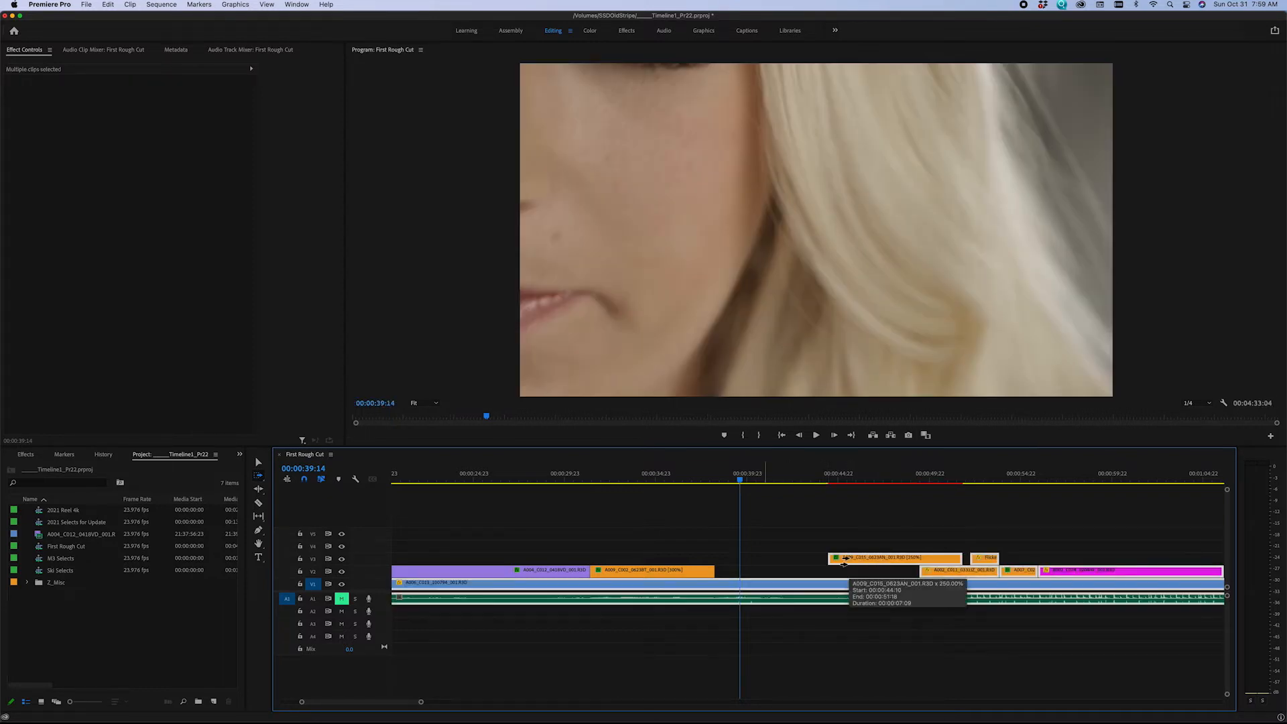
{"action": "key", "text": "a"}
{"action": "key", "text": "ctrl+z"}
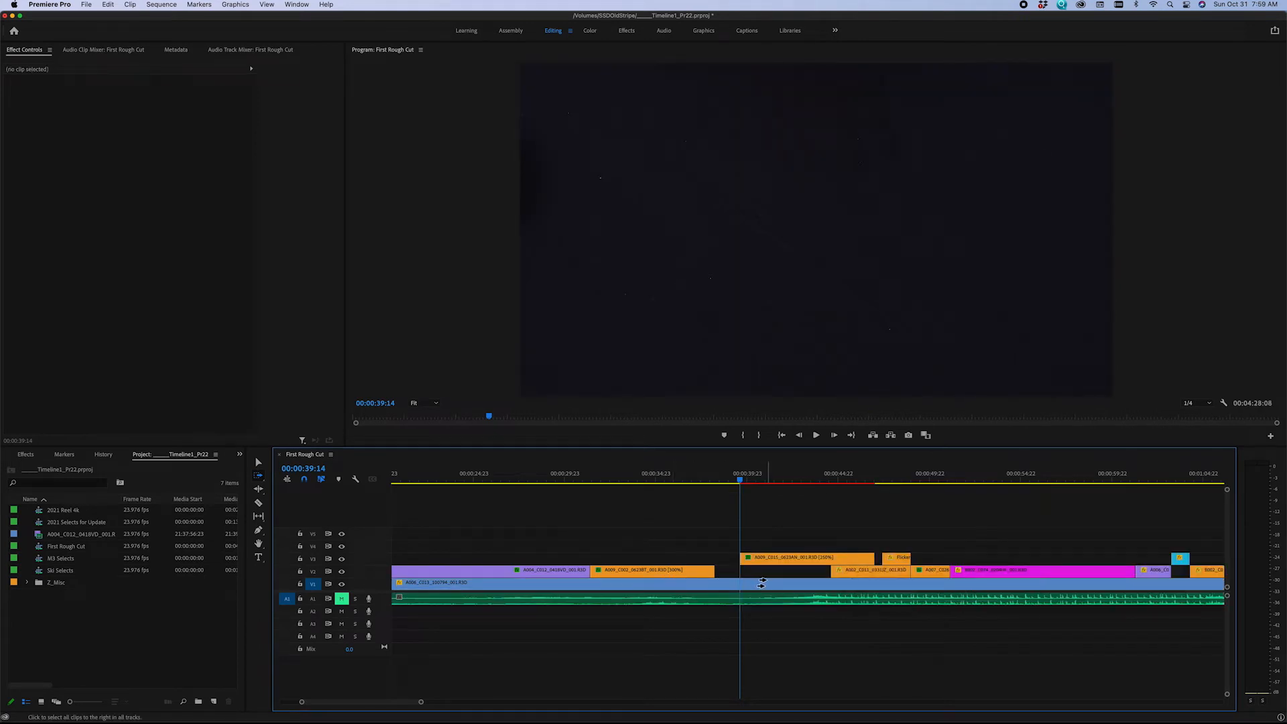
Try to close the gap on V2 by selecting the clips above V1 after the playhead and moving them earlier, and undo the move.
{"action": "key", "text": "minus"}
{"action": "key", "text": "minus"}
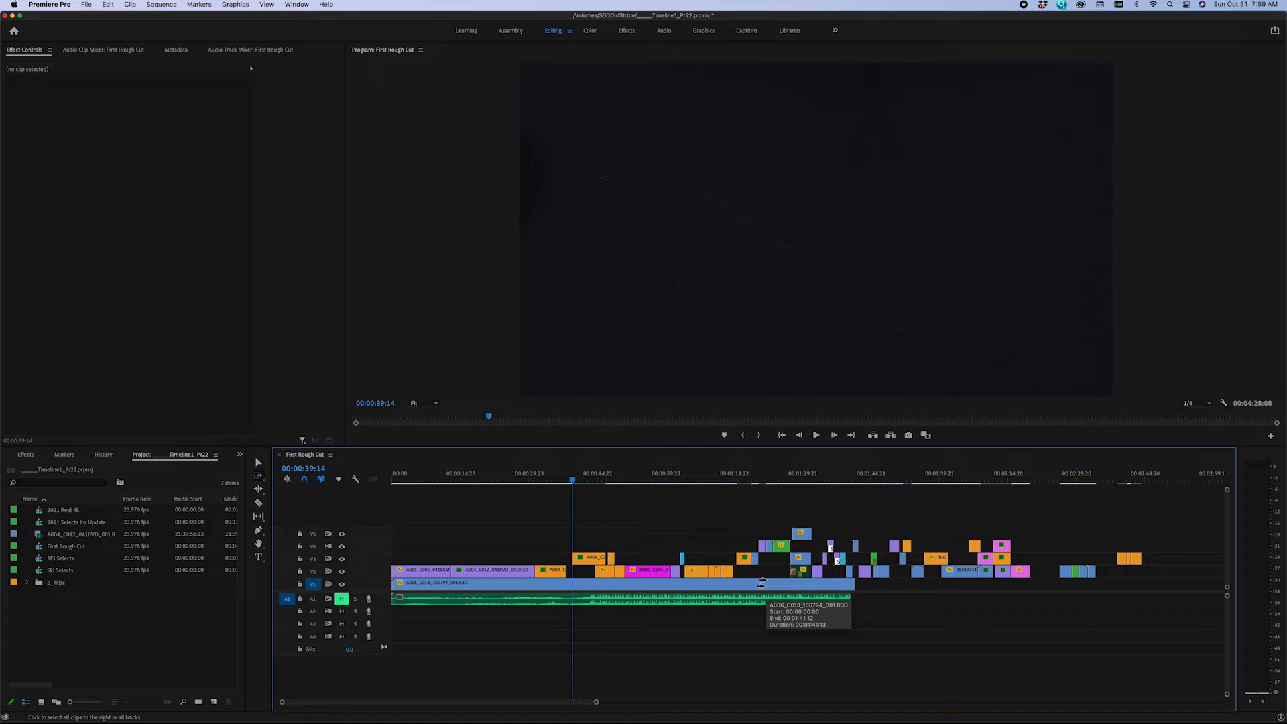
{"action": "key", "text": "v"}
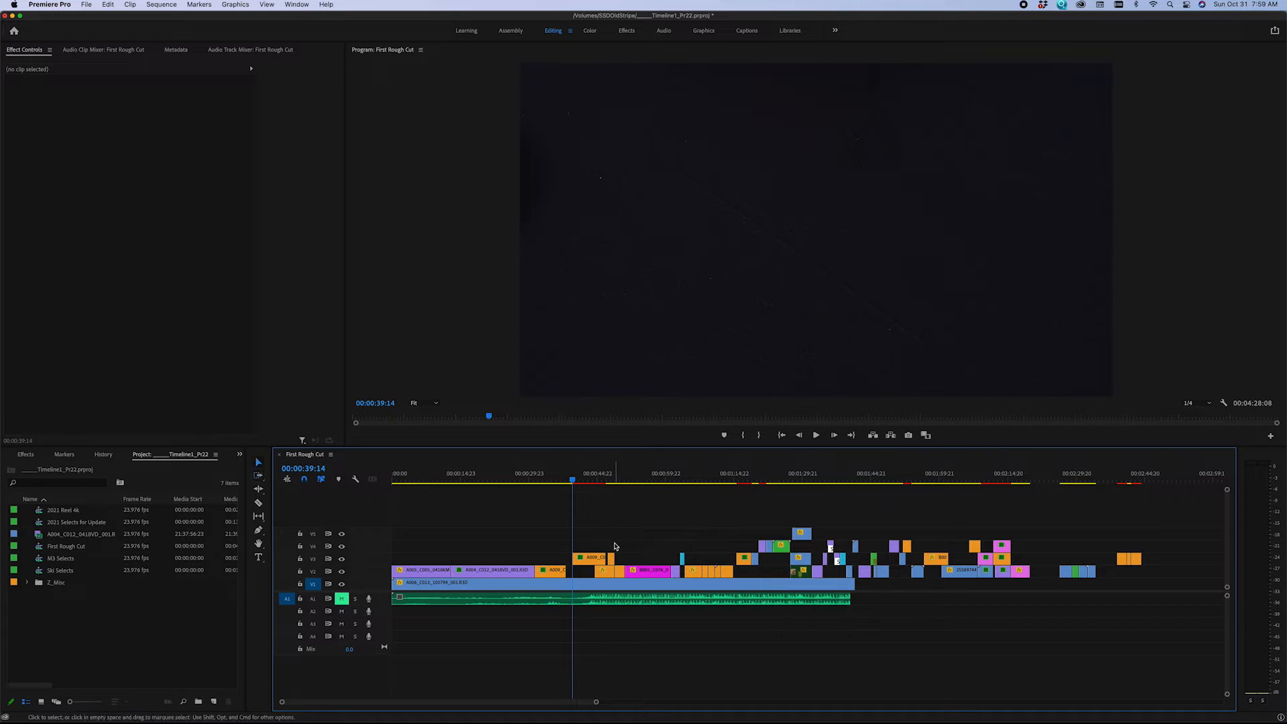
{"action": "left_click_drag", "start_coordinate": [581, 504], "coordinate": [1049, 575]}
{"action": "key", "text": "equal"}
{"action": "key", "text": "equal"}
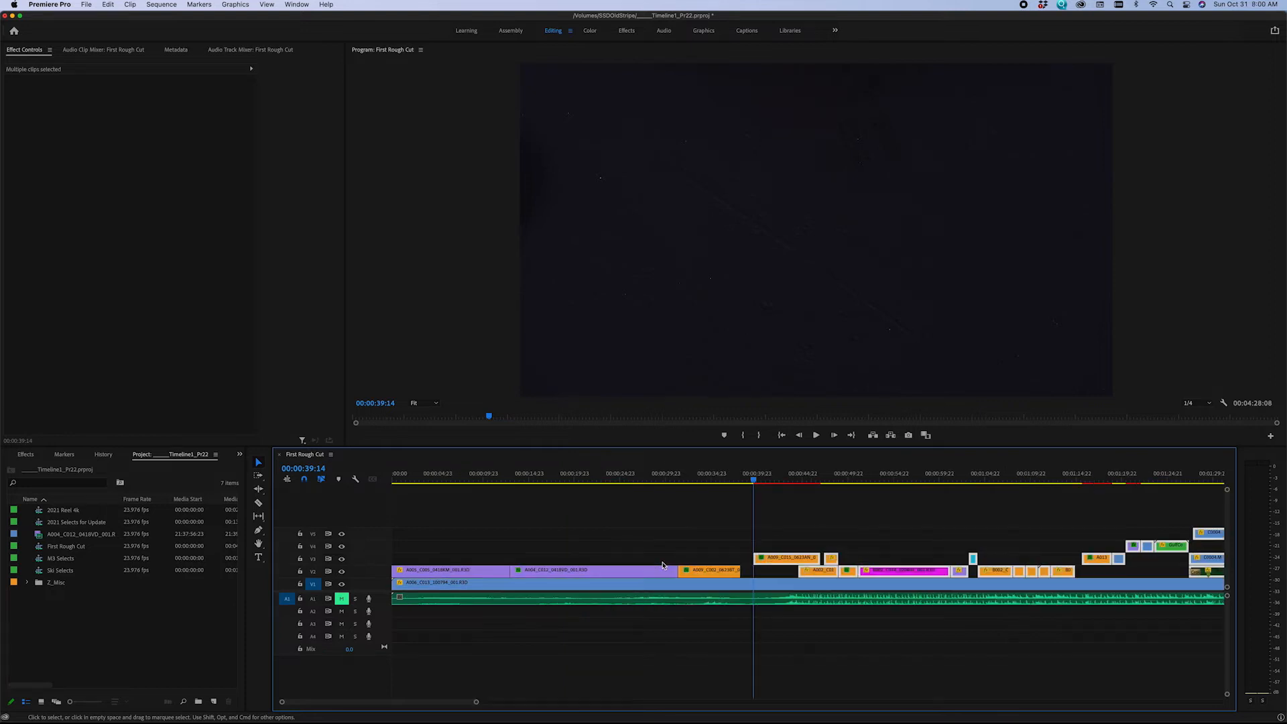
{"action": "key", "text": "equal"}
{"action": "left_click_drag", "start_coordinate": [862, 563], "coordinate": [817, 562]}
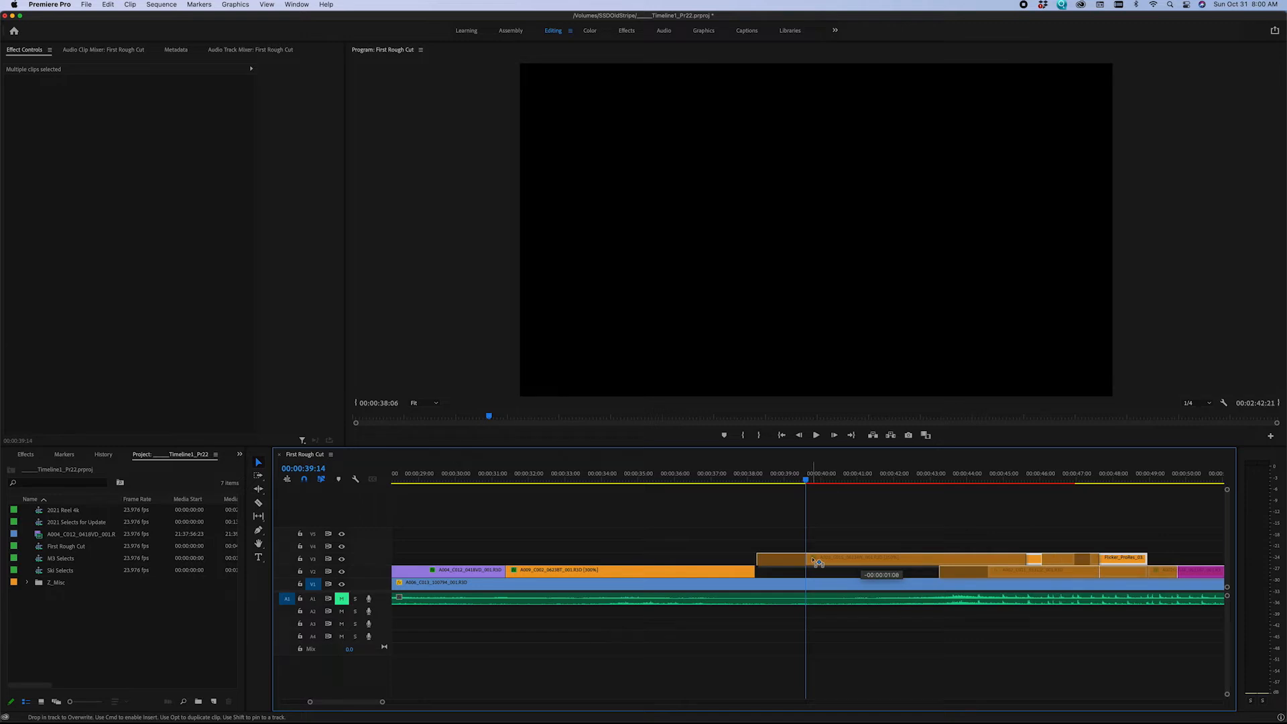
{"action": "mouse_move", "coordinate": [817, 562]}
{"action": "left_mouse_down"}
{"action": "mouse_move", "coordinate": [799, 561]}
{"action": "mouse_move", "coordinate": [830, 561]}
{"action": "mouse_move", "coordinate": [803, 561]}
{"action": "left_mouse_up"}
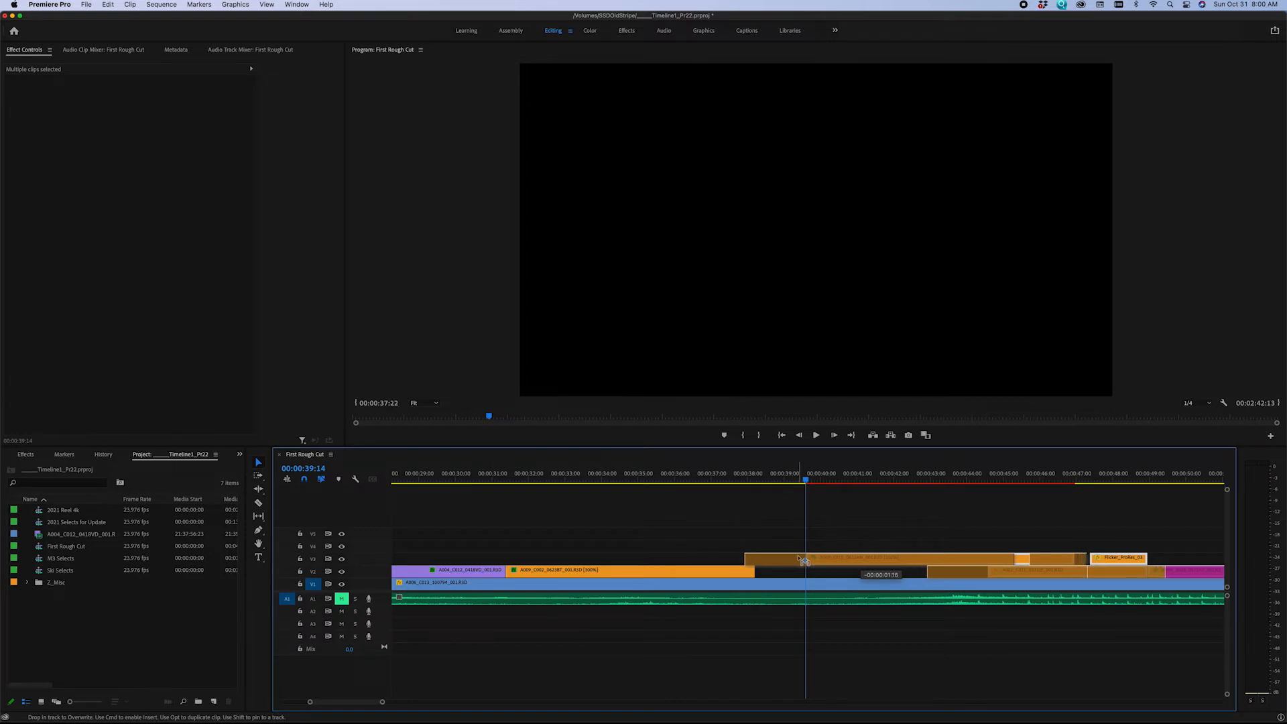
{"action": "left_click_drag", "start_coordinate": [803, 560], "coordinate": [839, 561]}
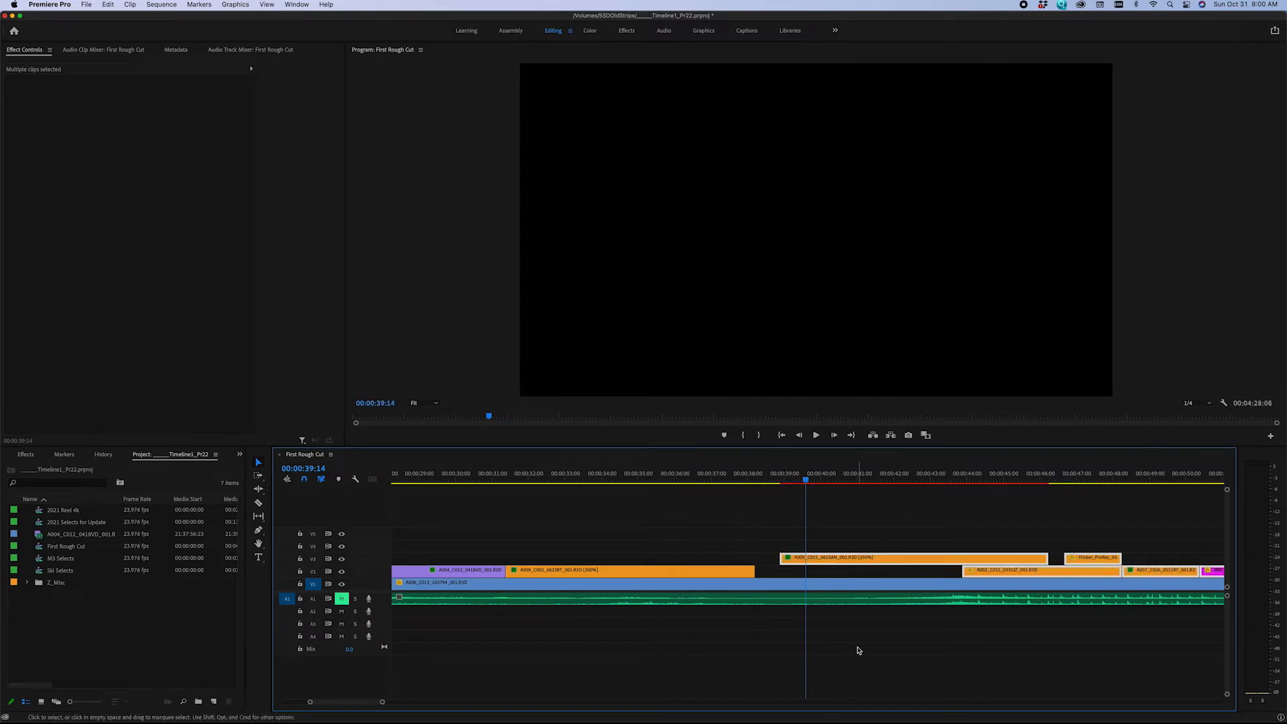
{"action": "key", "text": "super+z"}
{"action": "key", "text": "super+z"}
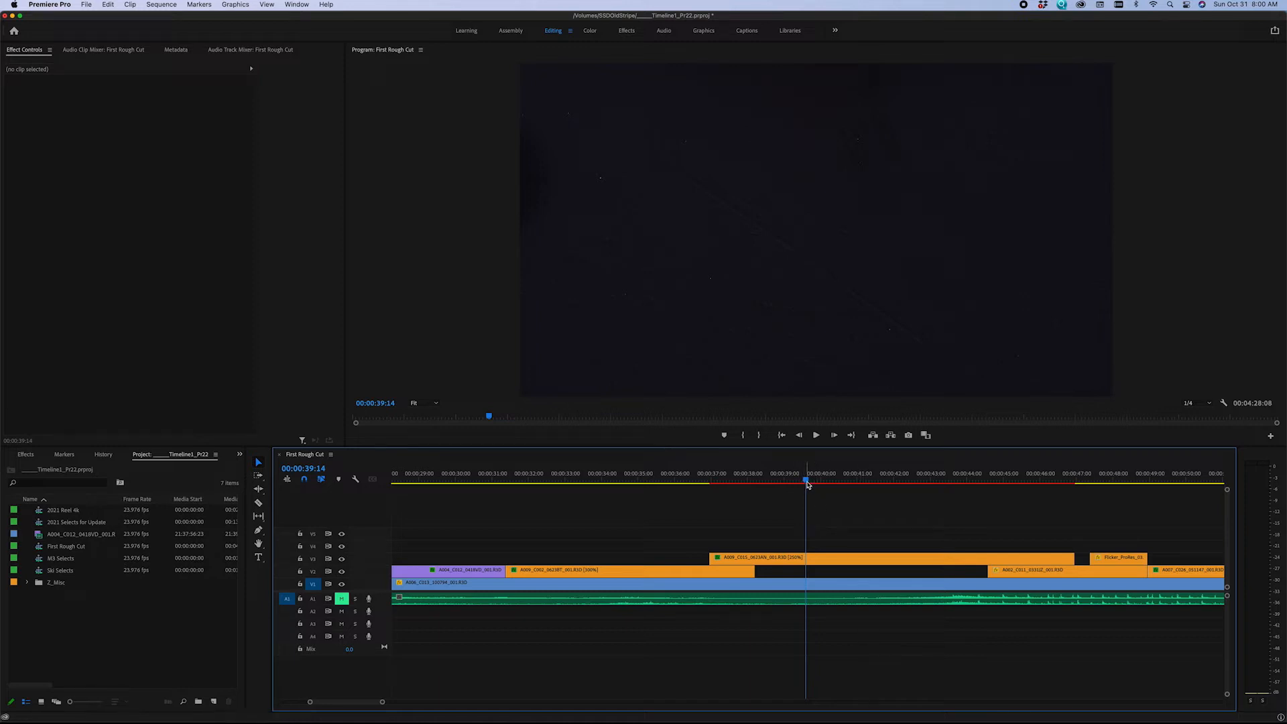
Try to ripple trim the start of the A009_C015 clip on V3 to the playhead at 00:00:39:14.
{"action": "mouse_move", "coordinate": [805, 482]}
{"action": "left_mouse_down"}
{"action": "mouse_move", "coordinate": [773, 483]}
{"action": "mouse_move", "coordinate": [807, 484]}
{"action": "left_mouse_up"}
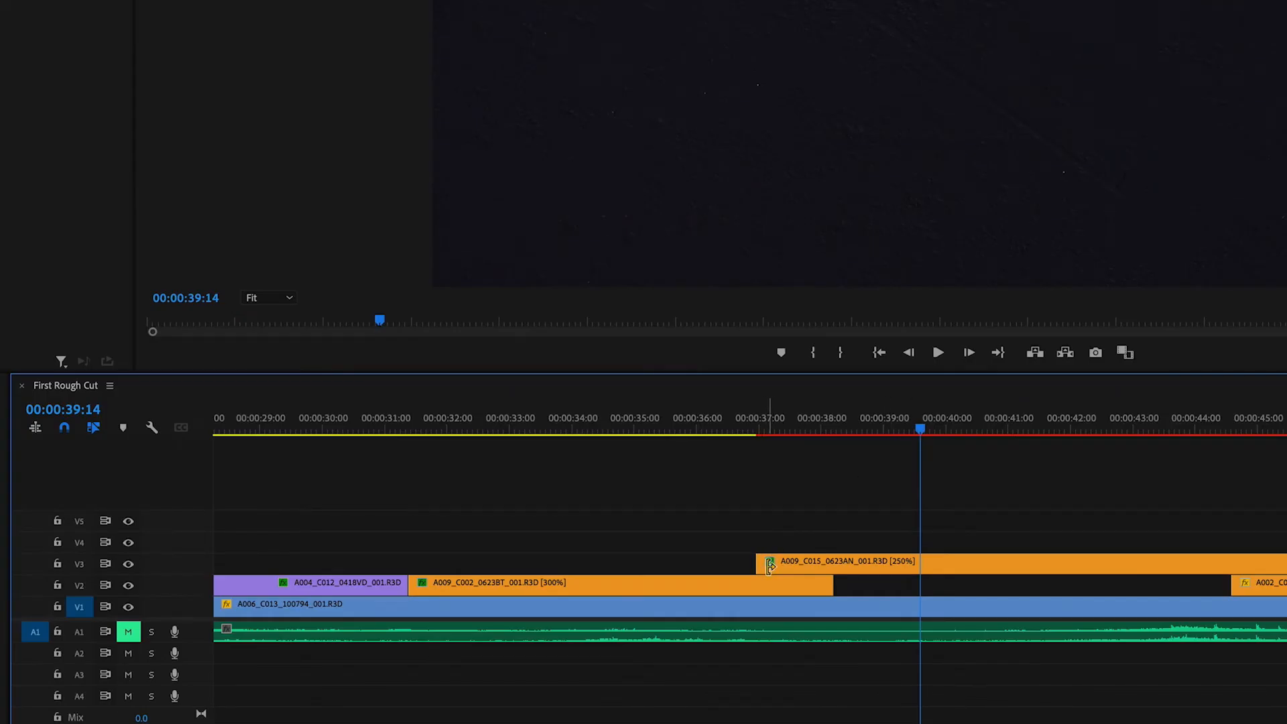
{"action": "mouse_move", "coordinate": [770, 565]}
{"action": "left_mouse_down"}
{"action": "mouse_move", "coordinate": [741, 561]}
{"action": "mouse_move", "coordinate": [759, 562]}
{"action": "left_mouse_up"}
{"action": "left_click_drag", "start_coordinate": [766, 563], "coordinate": [931, 567]}
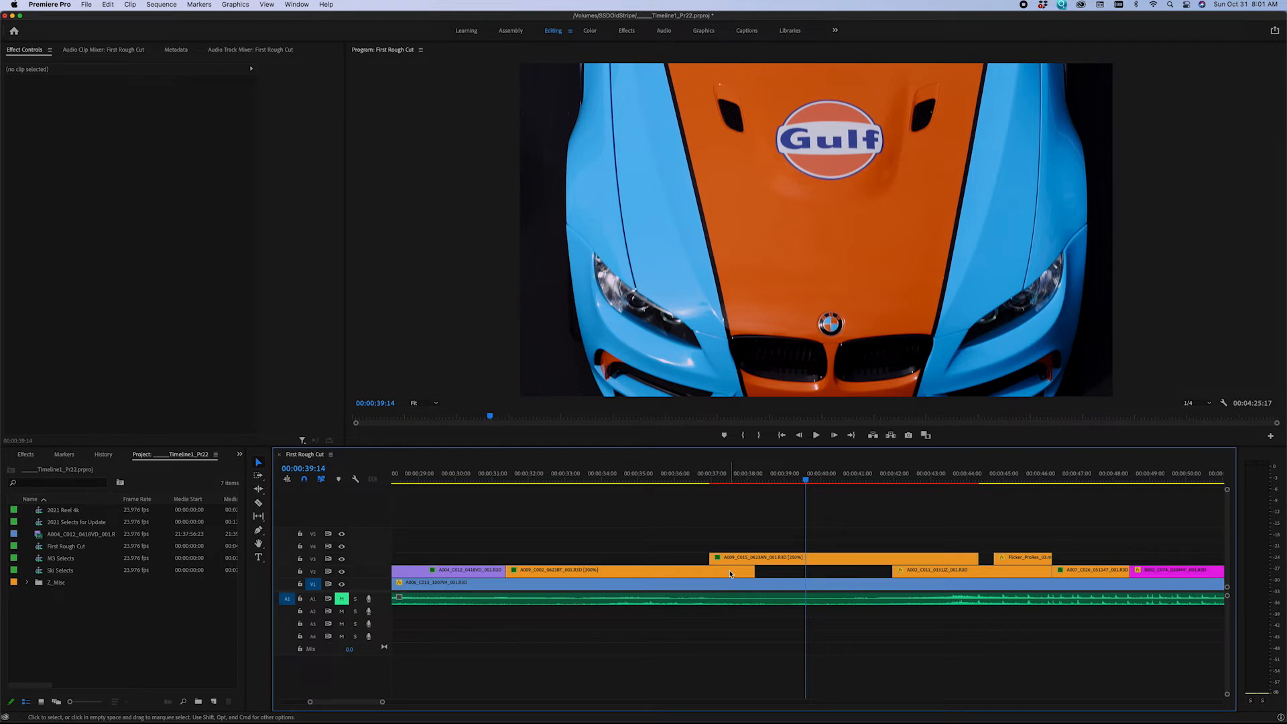
Scrub the opening of the A009_C015 clip on V3 from 00:00:36:22 and ripple trim its start to 00:00:39:14 again.
{"action": "left_click_drag", "start_coordinate": [726, 477], "coordinate": [713, 477]}
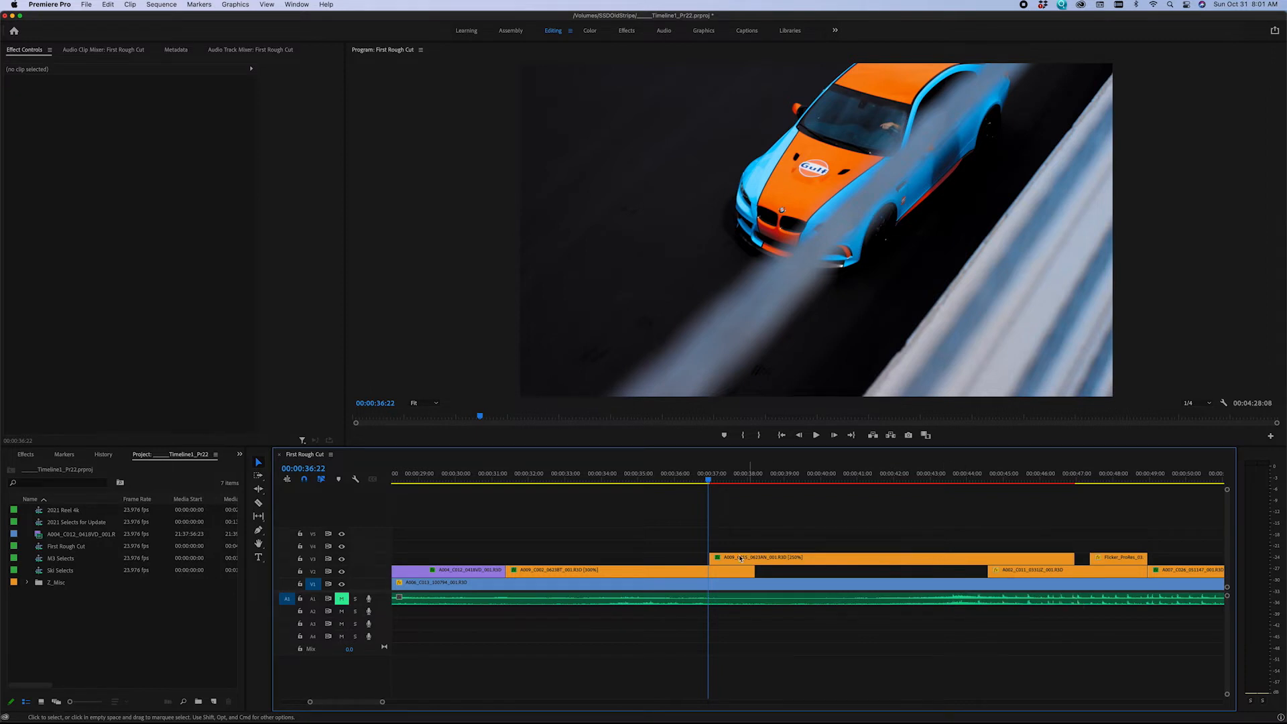
{"action": "left_click", "coordinate": [744, 476]}
{"action": "left_click_drag", "start_coordinate": [764, 484], "coordinate": [807, 488]}
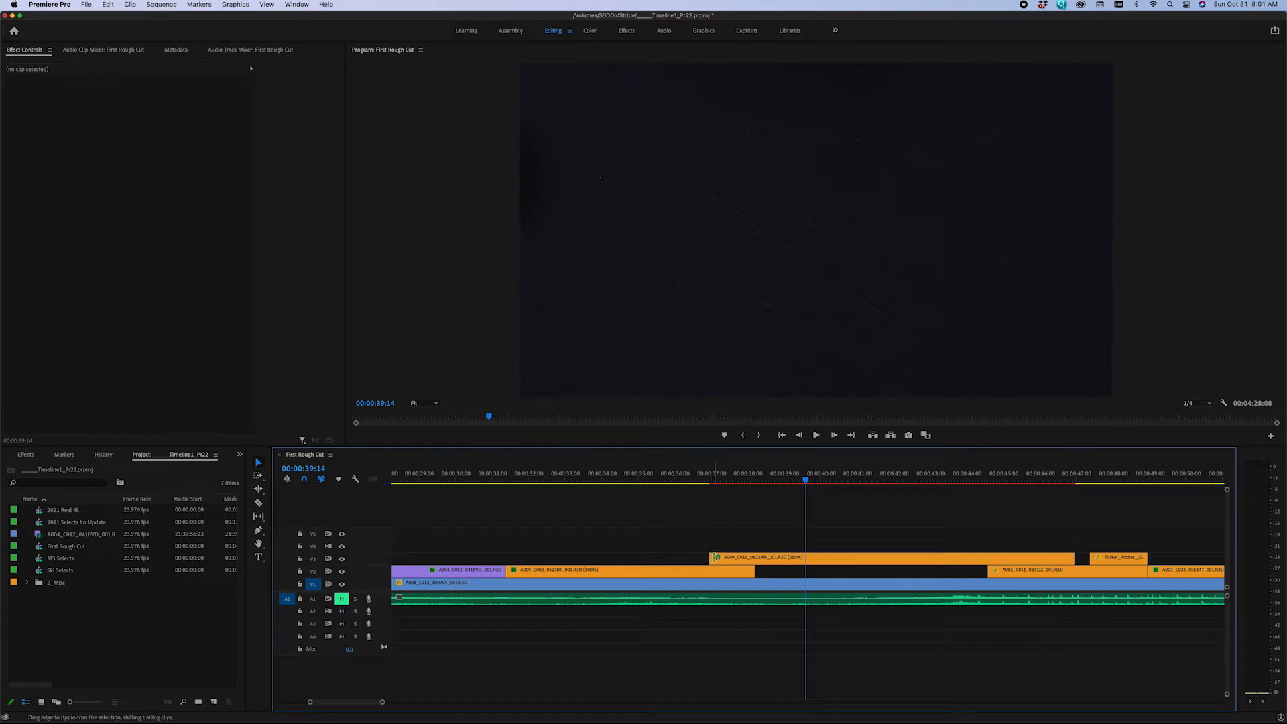
{"action": "left_click_drag", "start_coordinate": [714, 557], "coordinate": [808, 565]}
{"action": "left_click_drag", "start_coordinate": [712, 482], "coordinate": [714, 517]}
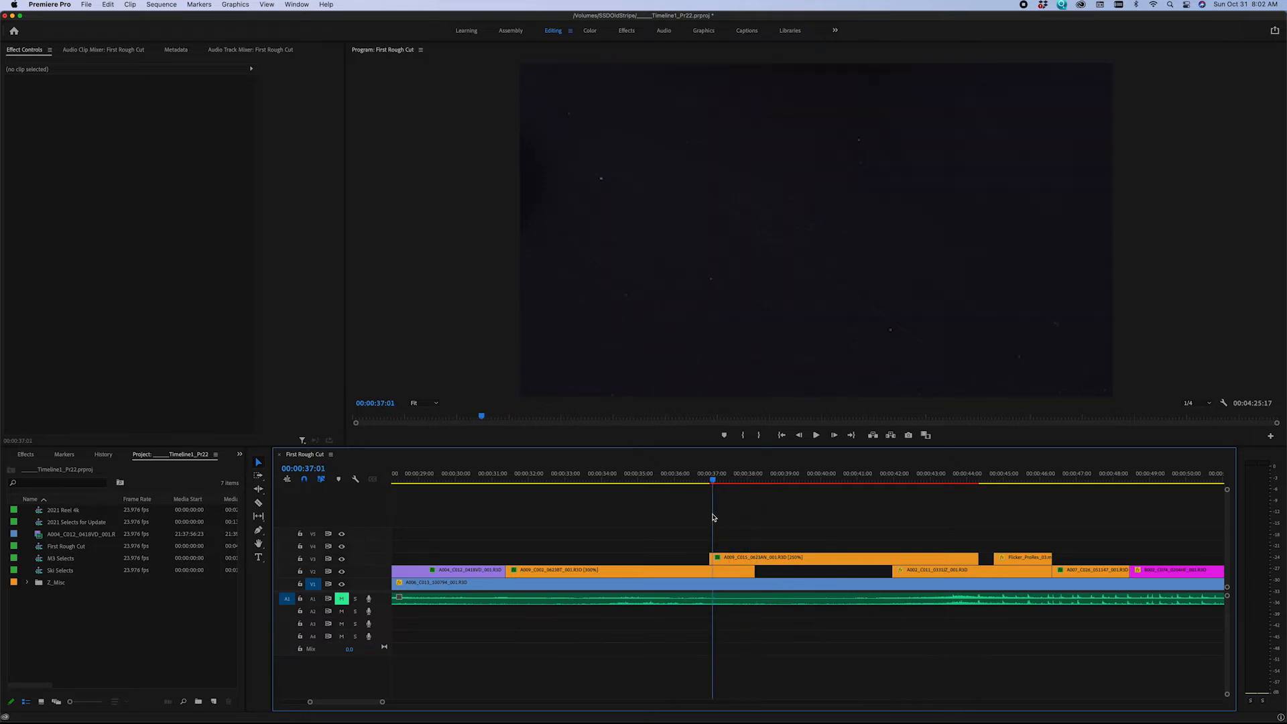
{"action": "mouse_move", "coordinate": [713, 518]}
{"action": "left_mouse_down"}
{"action": "mouse_move", "coordinate": [748, 517]}
{"action": "mouse_move", "coordinate": [718, 517]}
{"action": "mouse_move", "coordinate": [734, 518]}
{"action": "left_mouse_up"}
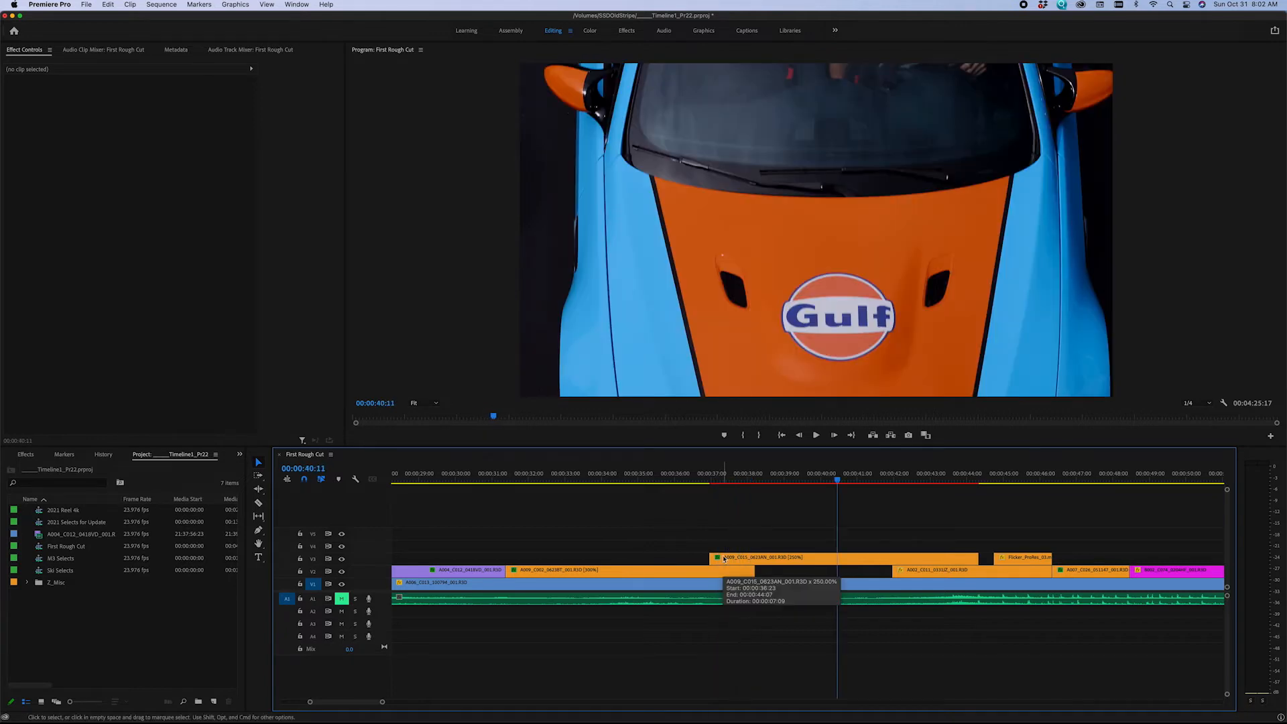
Ripple trim the start of the A009_C002 clip on V2 to the playhead at 00:00:35:00.
{"action": "left_click", "coordinate": [522, 474]}
{"action": "left_click_drag", "start_coordinate": [519, 473], "coordinate": [637, 477]}
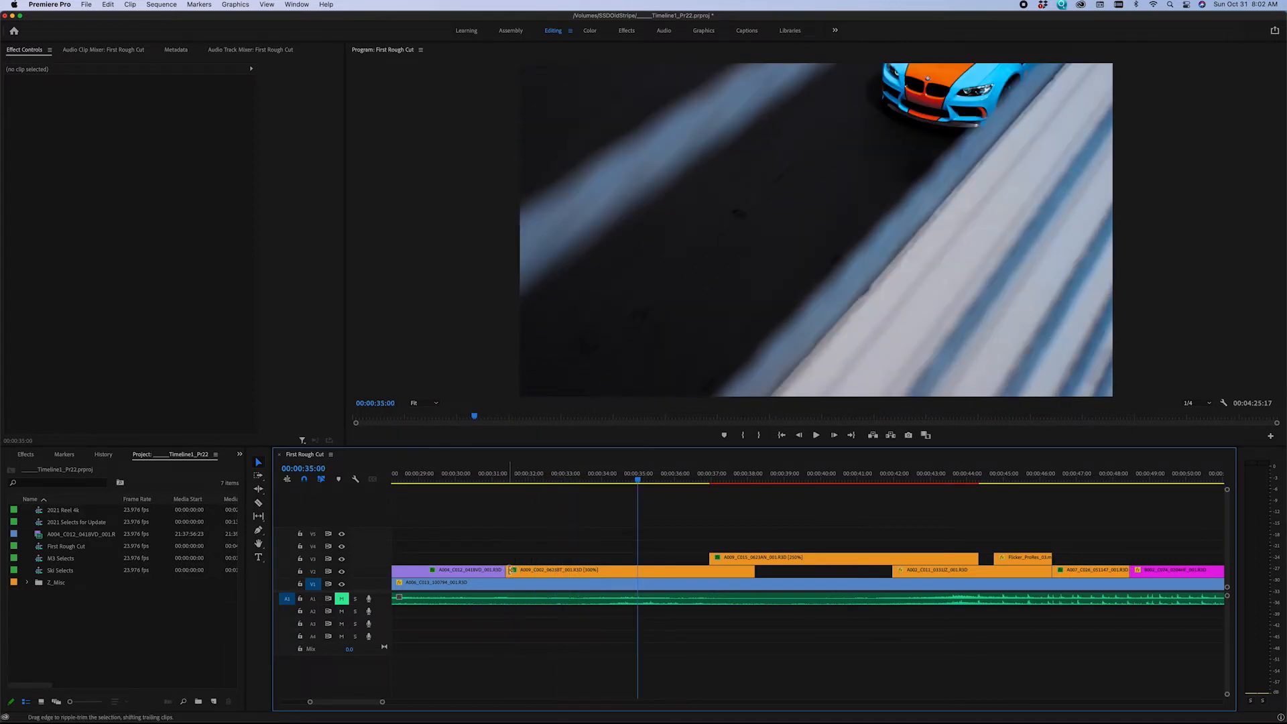
{"action": "left_click_drag", "start_coordinate": [510, 570], "coordinate": [639, 571]}
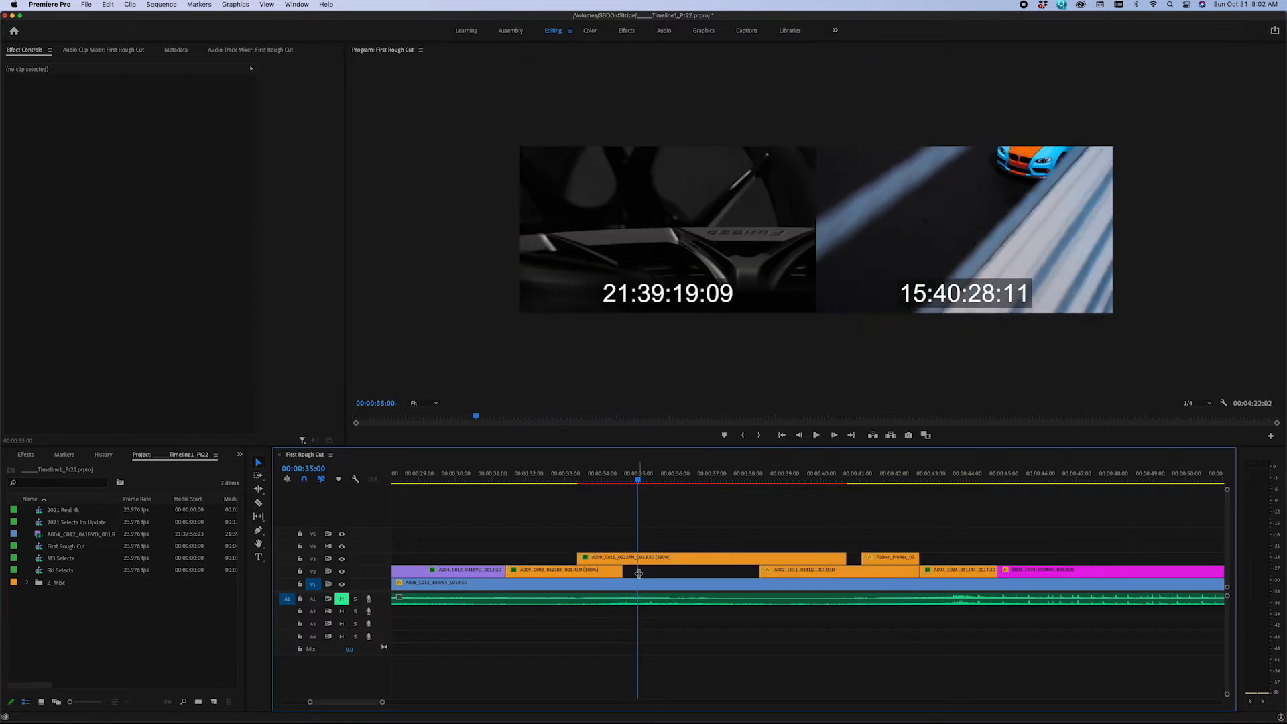
Extend the start of the A009_C002 clip and the end of the preceding A004_C012 clip on V2 by about 1 second each with ripple trims.
{"action": "left_click", "coordinate": [511, 476]}
{"action": "left_click_drag", "start_coordinate": [512, 475], "coordinate": [520, 475]}
{"action": "left_click_drag", "start_coordinate": [511, 570], "coordinate": [469, 569]}
{"action": "left_click_drag", "start_coordinate": [518, 476], "coordinate": [517, 480]}
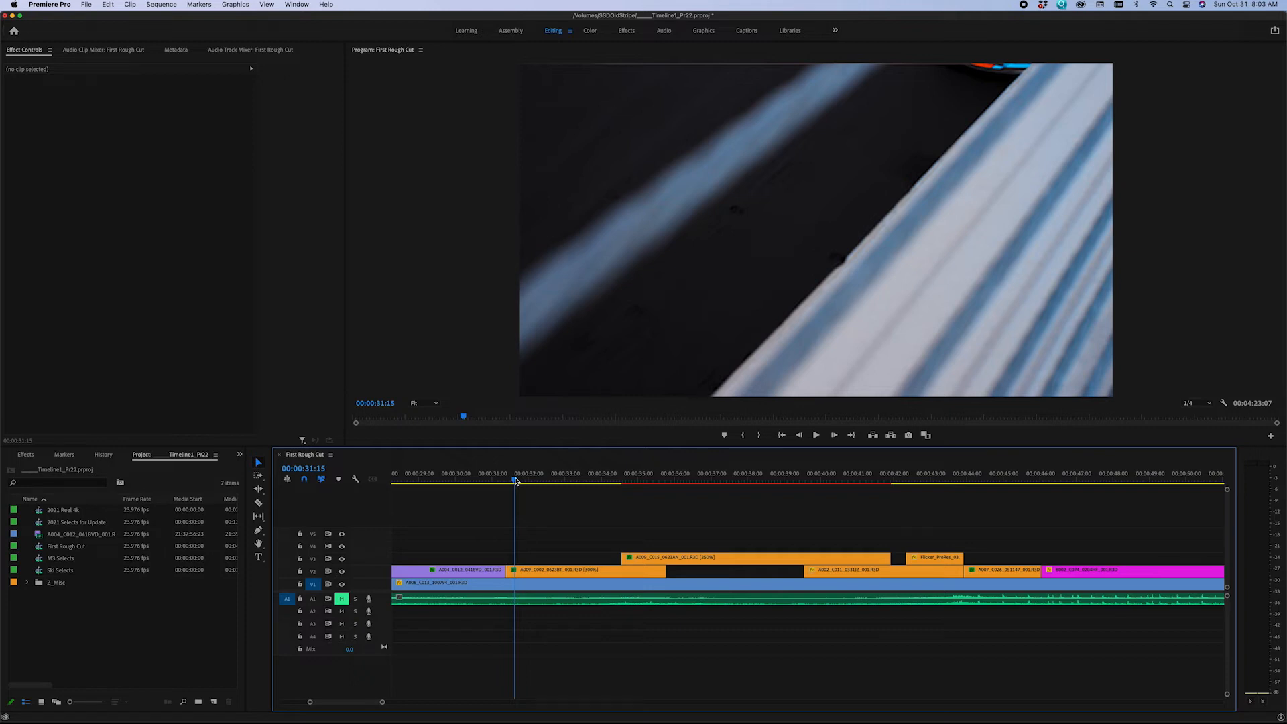
{"action": "left_click_drag", "start_coordinate": [516, 480], "coordinate": [506, 481]}
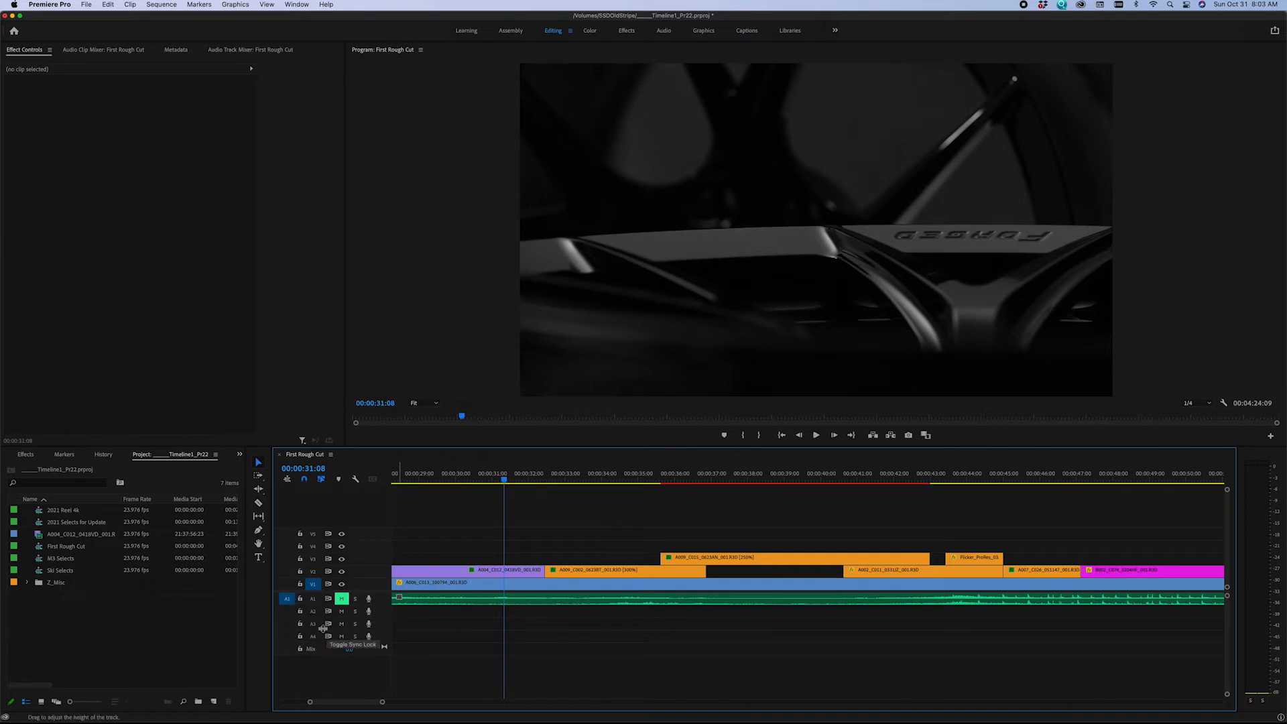
Lock tracks A1, V1 and V3, and ripple trim about 2.5 seconds off the start of the A009_C002 clip on V2.
{"action": "left_click", "coordinate": [300, 599]}
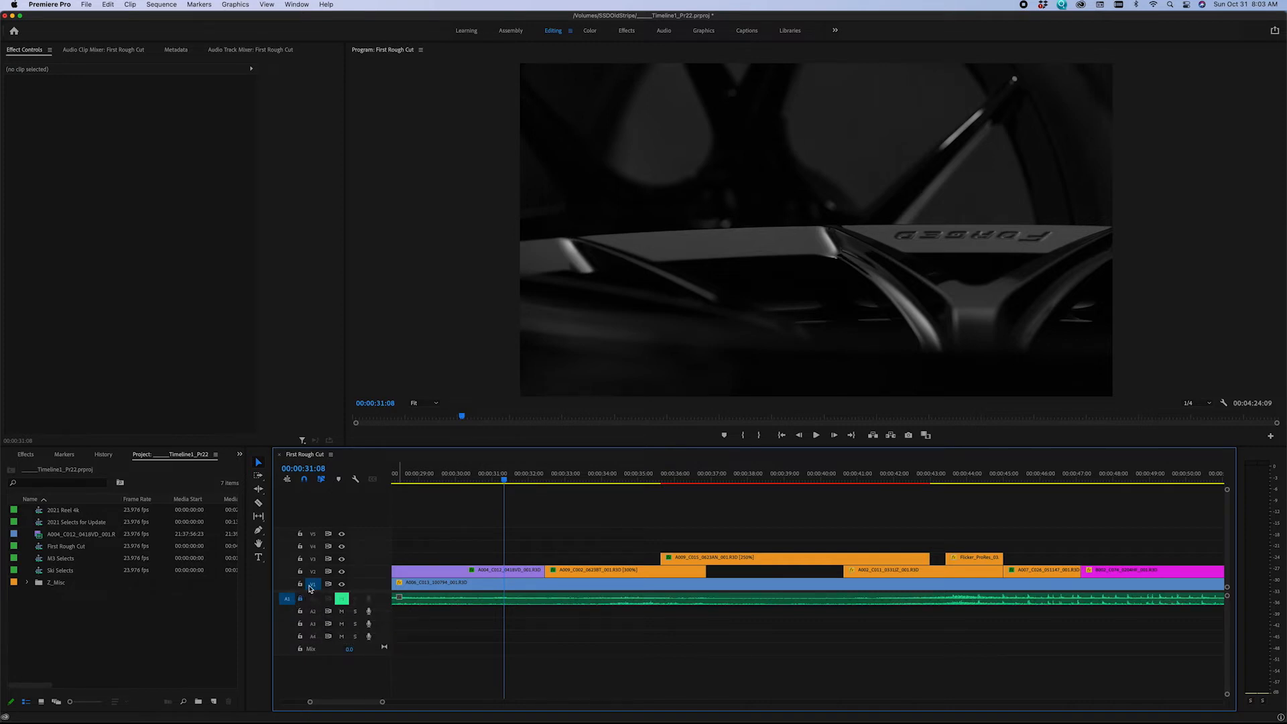
{"action": "left_click", "coordinate": [301, 584]}
{"action": "left_click", "coordinate": [301, 560]}
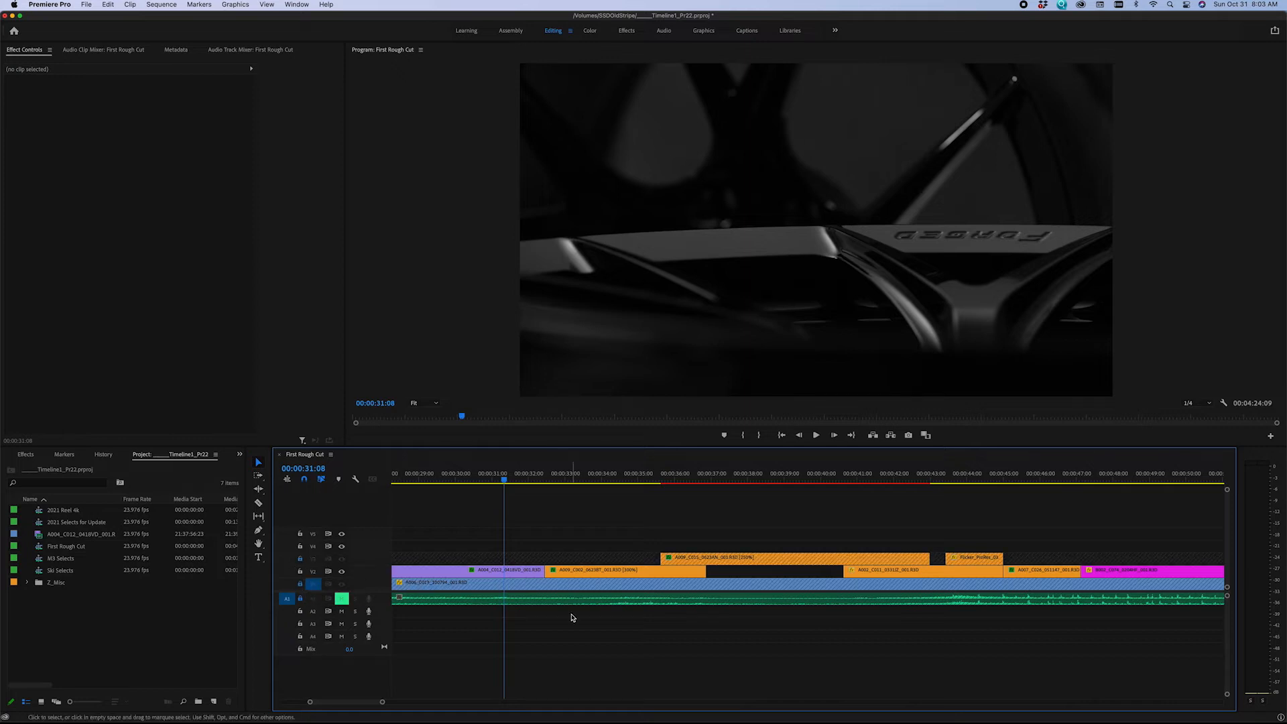
{"action": "left_click_drag", "start_coordinate": [565, 571], "coordinate": [642, 576]}
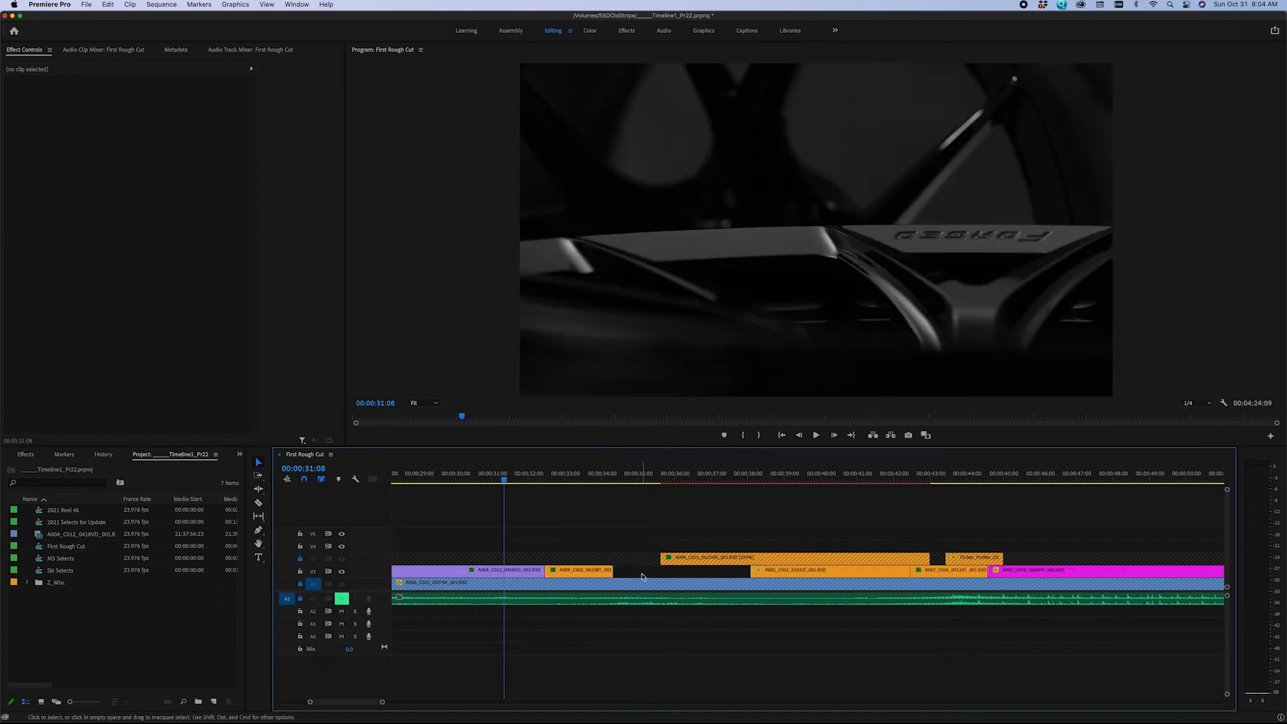
{"action": "key", "text": "z"}
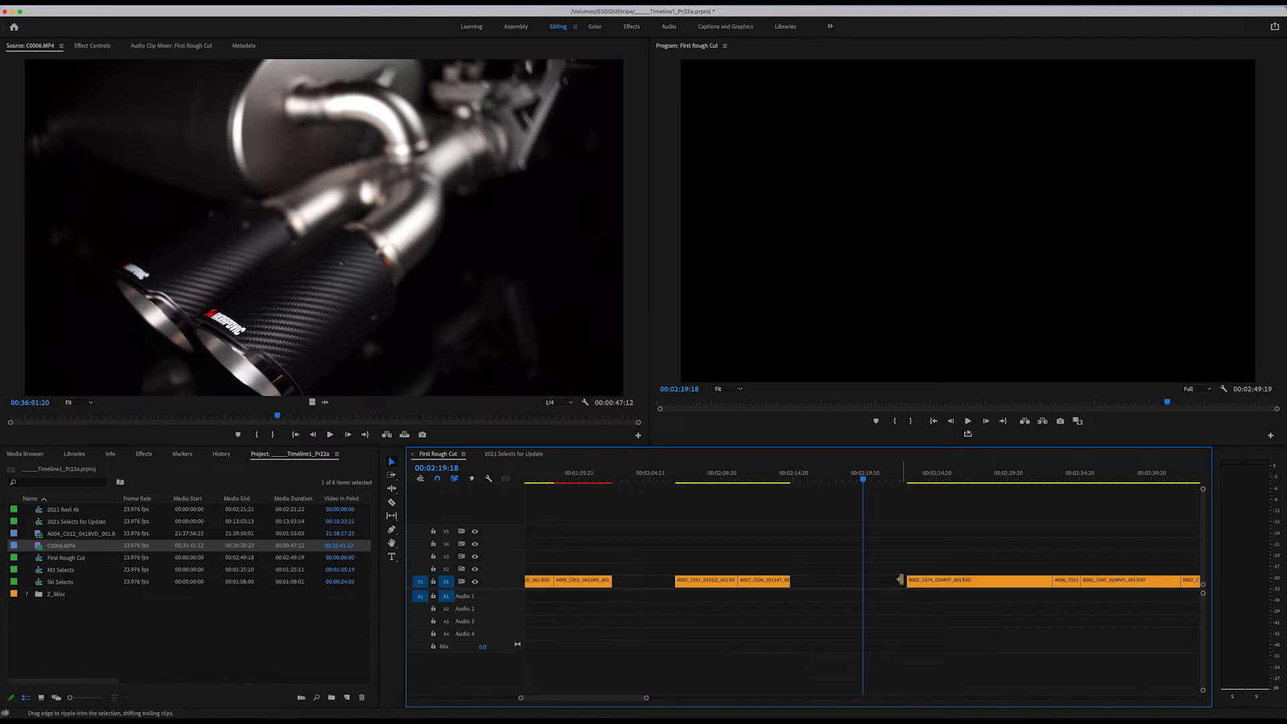
Ripple trim the edge of the gap around 00:02:19:18 to widen it, try closing it and the earlier V1 gap, and undo the closures.
{"action": "left_click_drag", "start_coordinate": [900, 579], "coordinate": [1013, 577]}
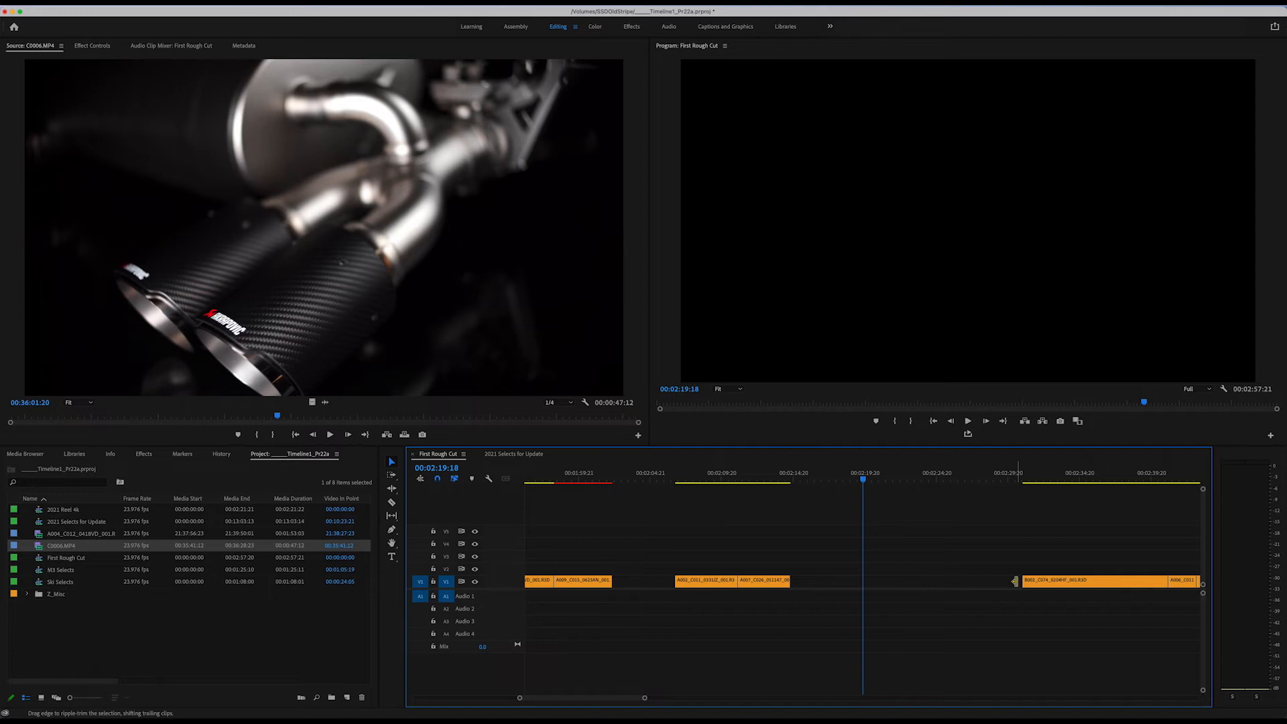
{"action": "left_click_drag", "start_coordinate": [1014, 581], "coordinate": [788, 597]}
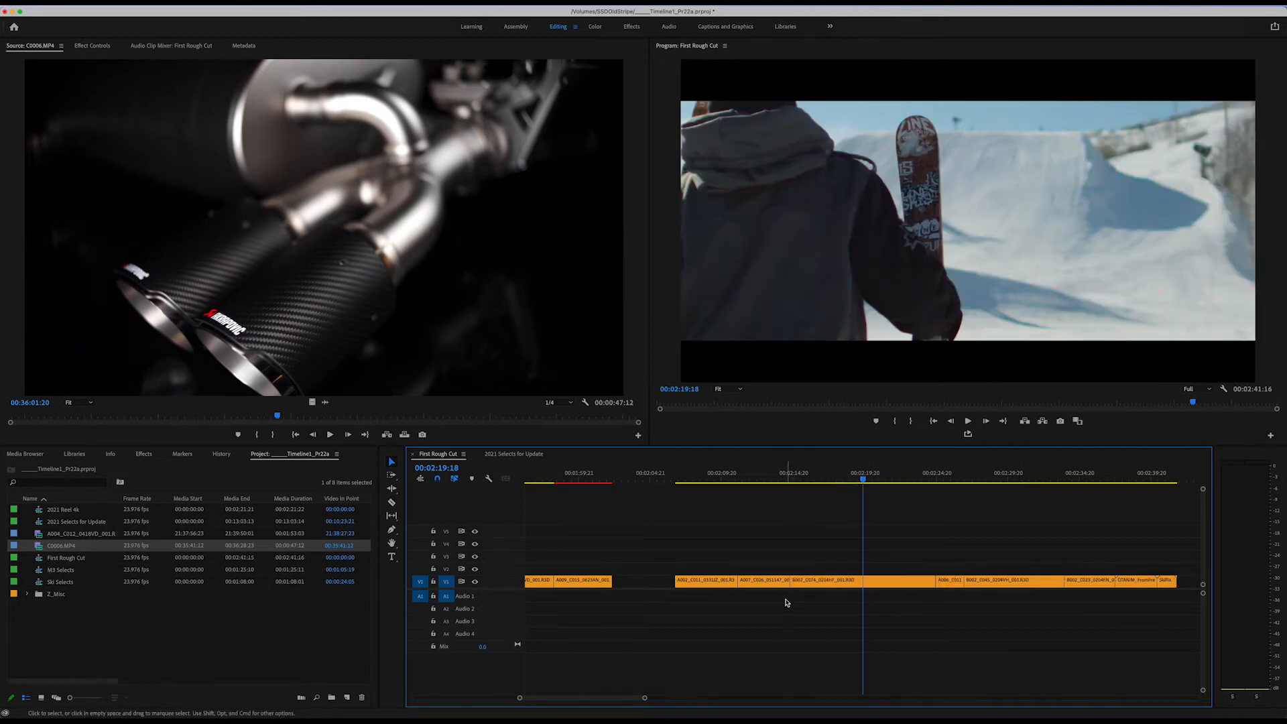
{"action": "left_click_drag", "start_coordinate": [668, 578], "coordinate": [612, 581]}
{"action": "key", "text": "super+z"}
{"action": "key", "text": "super+z"}
{"action": "key", "text": "super+z"}
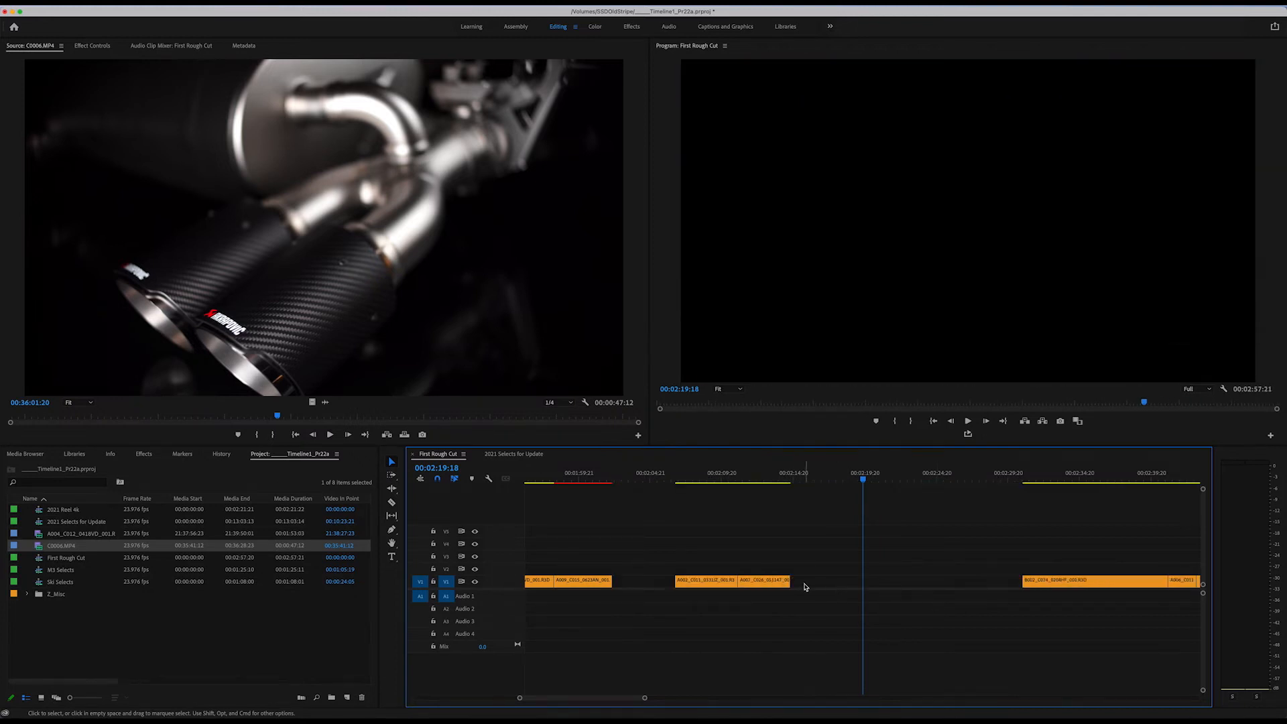
Ripple trim the gap around 00:02:19:18 on V1 from its starting edge to close it.
{"action": "left_click_drag", "start_coordinate": [792, 583], "coordinate": [876, 583]}
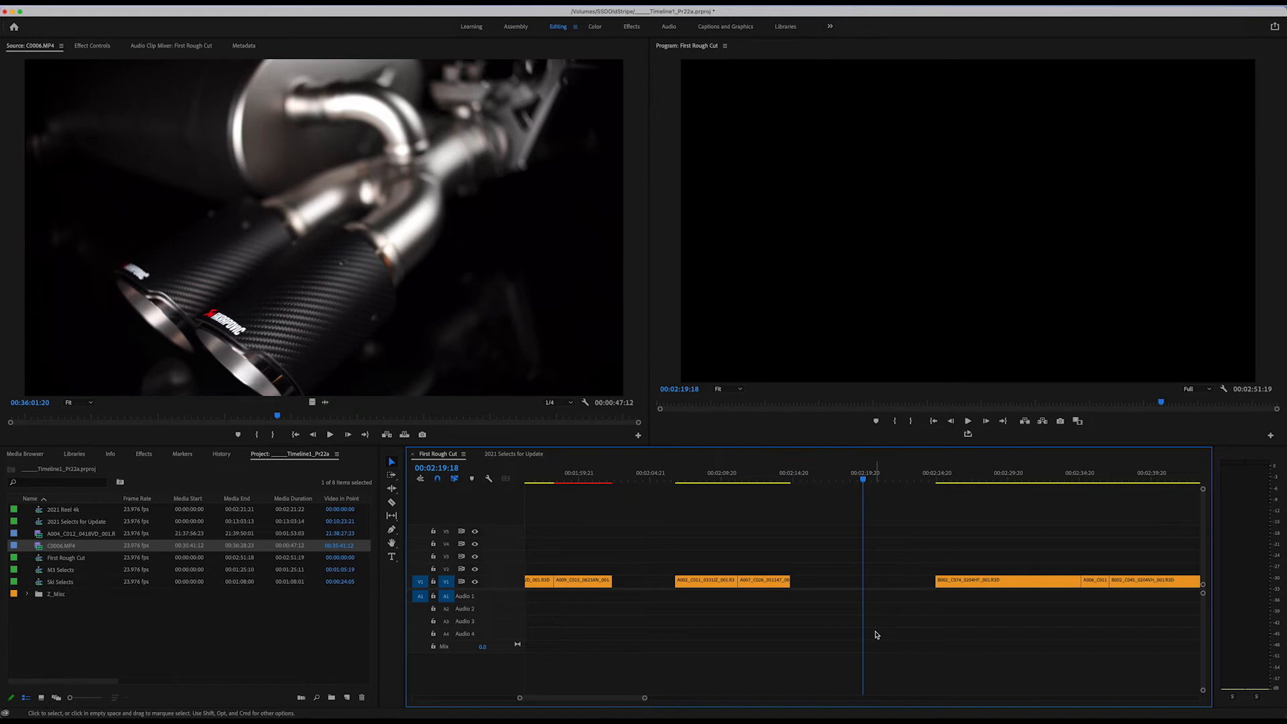
{"action": "key", "text": "minus"}
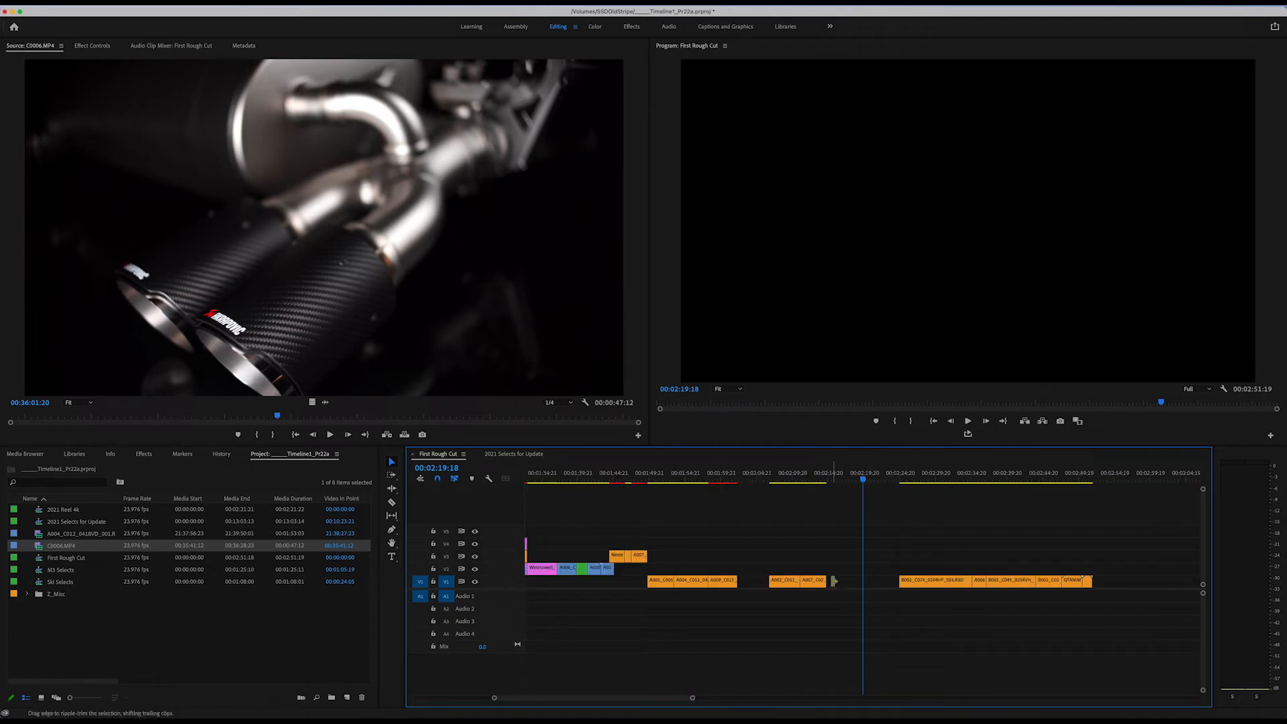
{"action": "left_click_drag", "start_coordinate": [833, 580], "coordinate": [885, 582]}
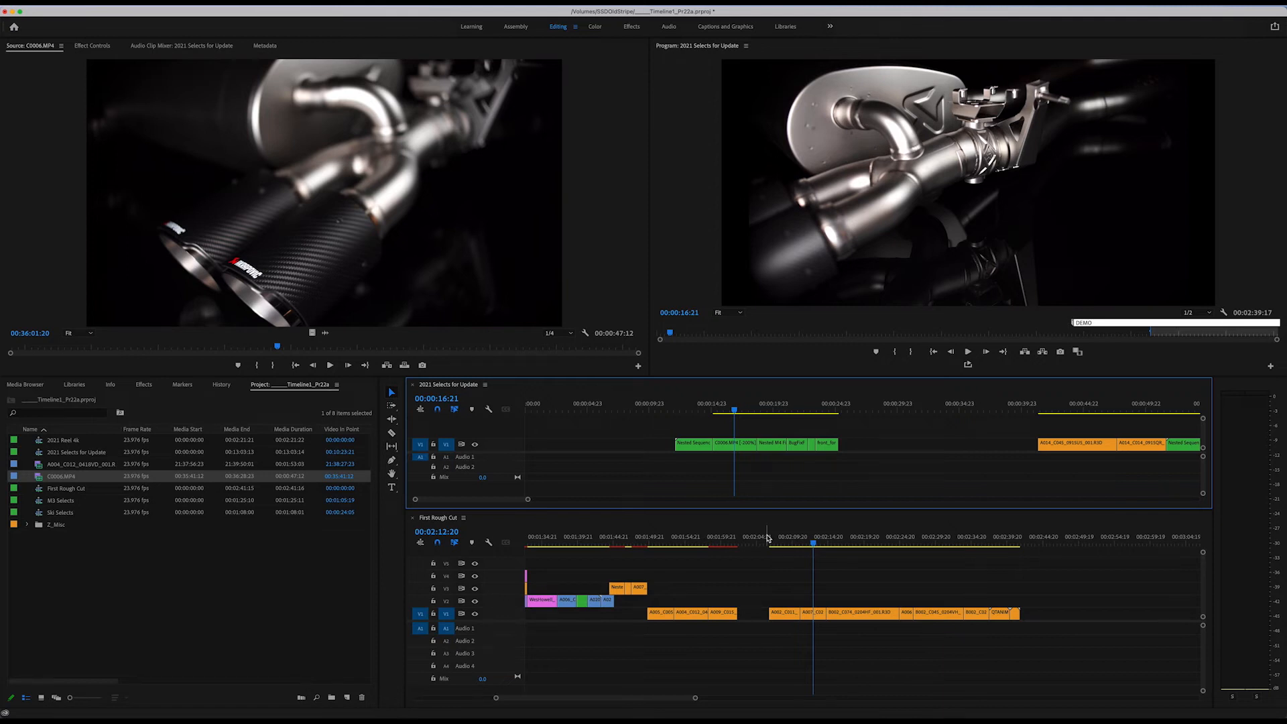
Insert the C0006.MP4 clip from the 2021 Selects for Update sequence into First Rough Cut on V1, right after the A007_C026 clip.
{"action": "left_click", "coordinate": [745, 446]}
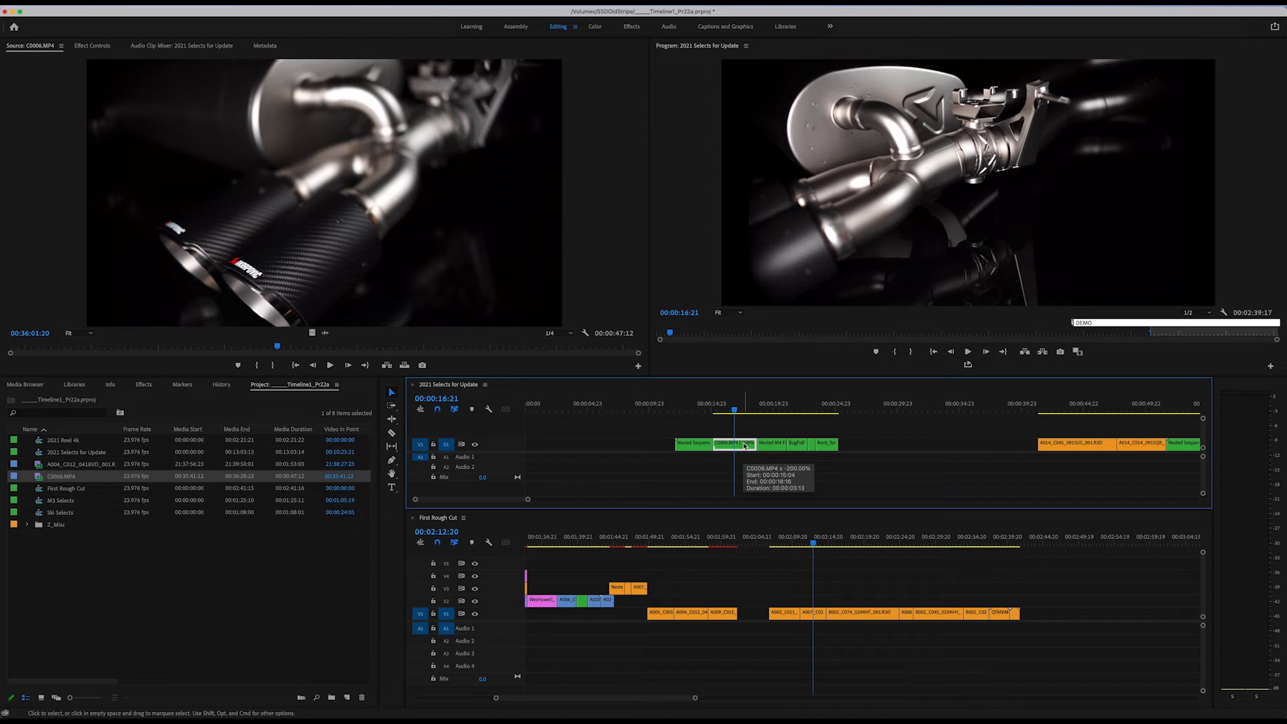
{"action": "left_click_drag", "start_coordinate": [744, 446], "coordinate": [848, 615]}
{"action": "key", "text": "super"}
{"action": "key", "text": "super"}
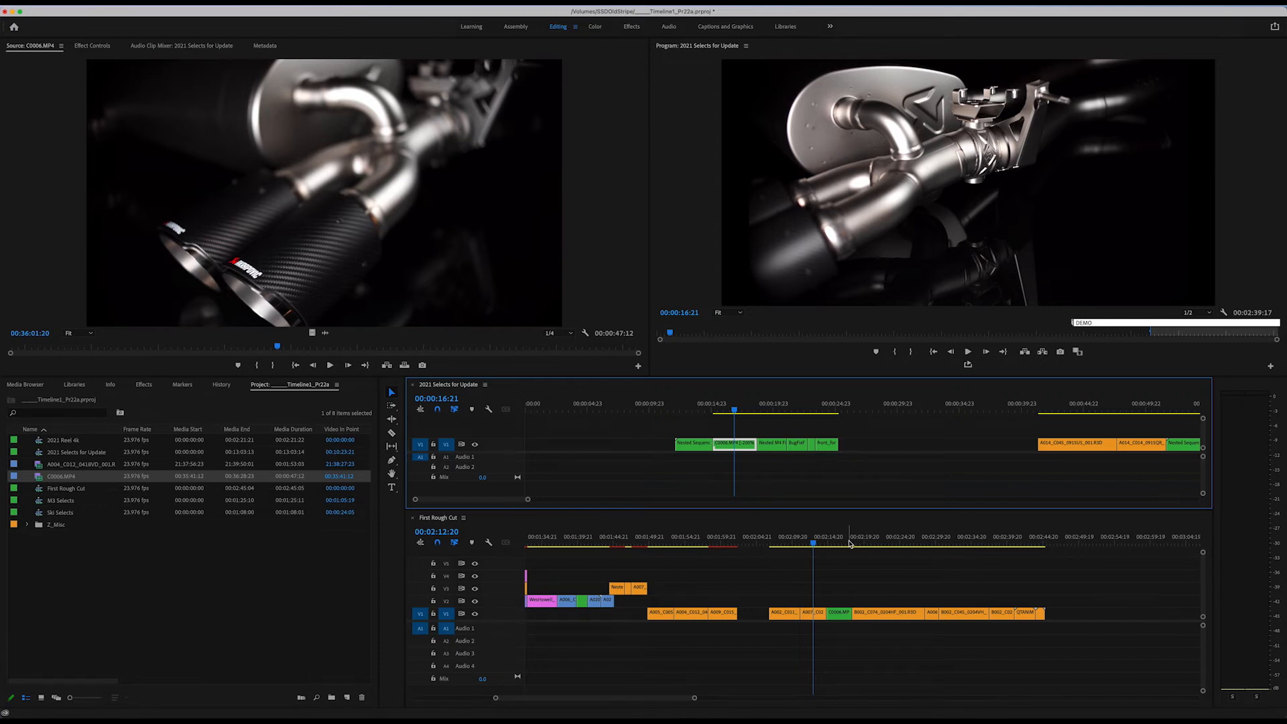
Insert C0006.MP4 from the project bin into First Rough Cut on V1 at 00:02:28:10, shifting the following clips.
{"action": "left_click", "coordinate": [39, 480]}
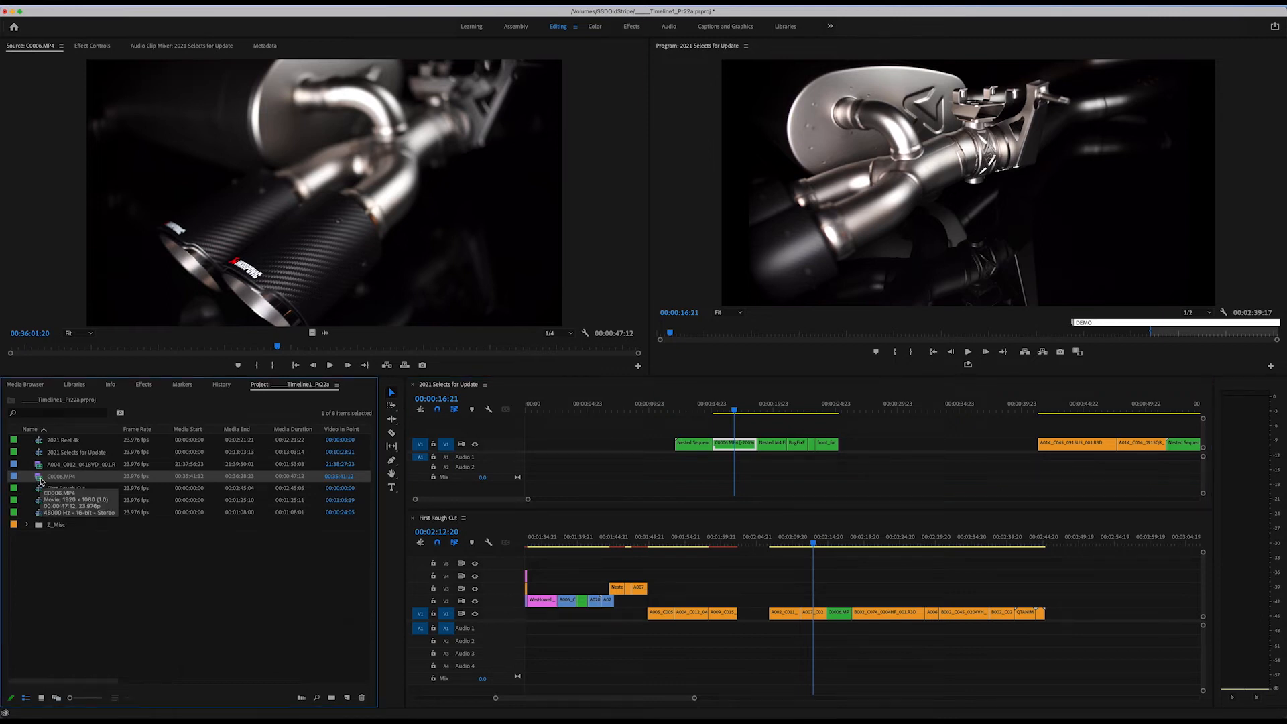
{"action": "left_click_drag", "start_coordinate": [41, 480], "coordinate": [928, 624]}
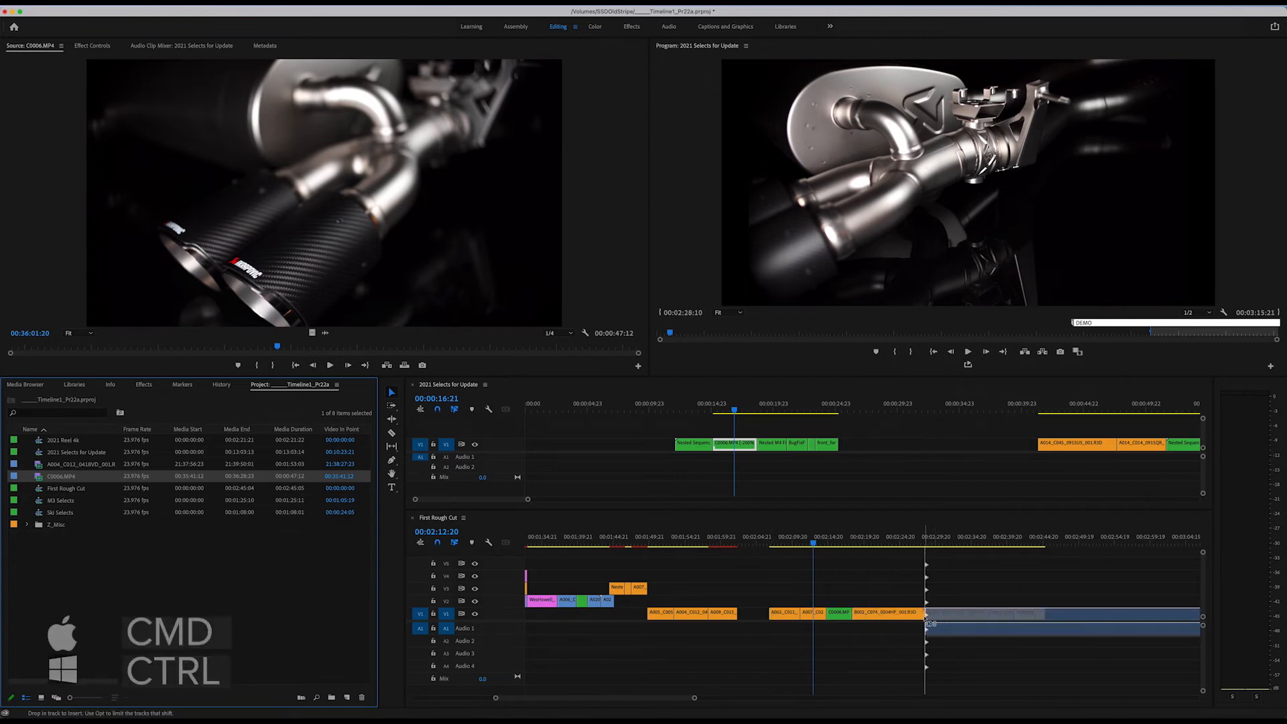
{"action": "left_click_drag", "start_coordinate": [928, 623], "coordinate": [928, 623]}
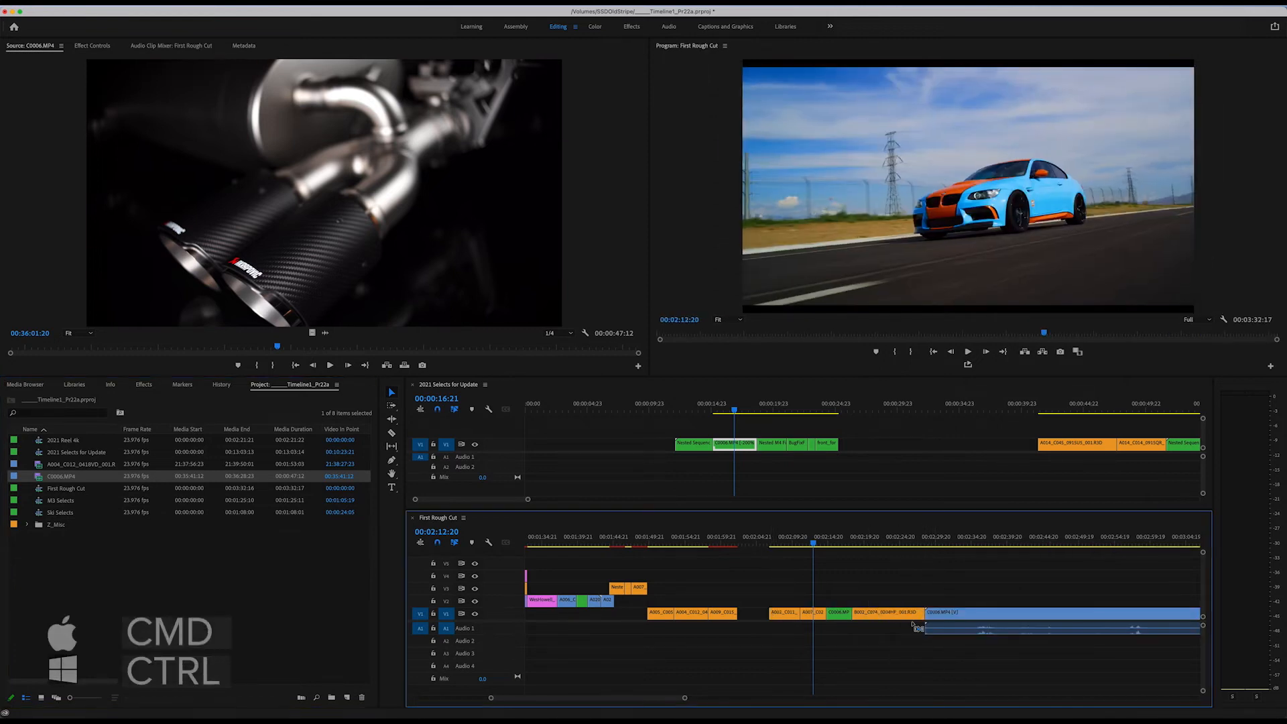
Mark C0006.MP4 in the source from 00:35:59:14 to 00:36:06:22 and insert that section near the end of V1 in First Rough Cut.
{"action": "left_click", "coordinate": [967, 538]}
{"action": "key", "text": "minus"}
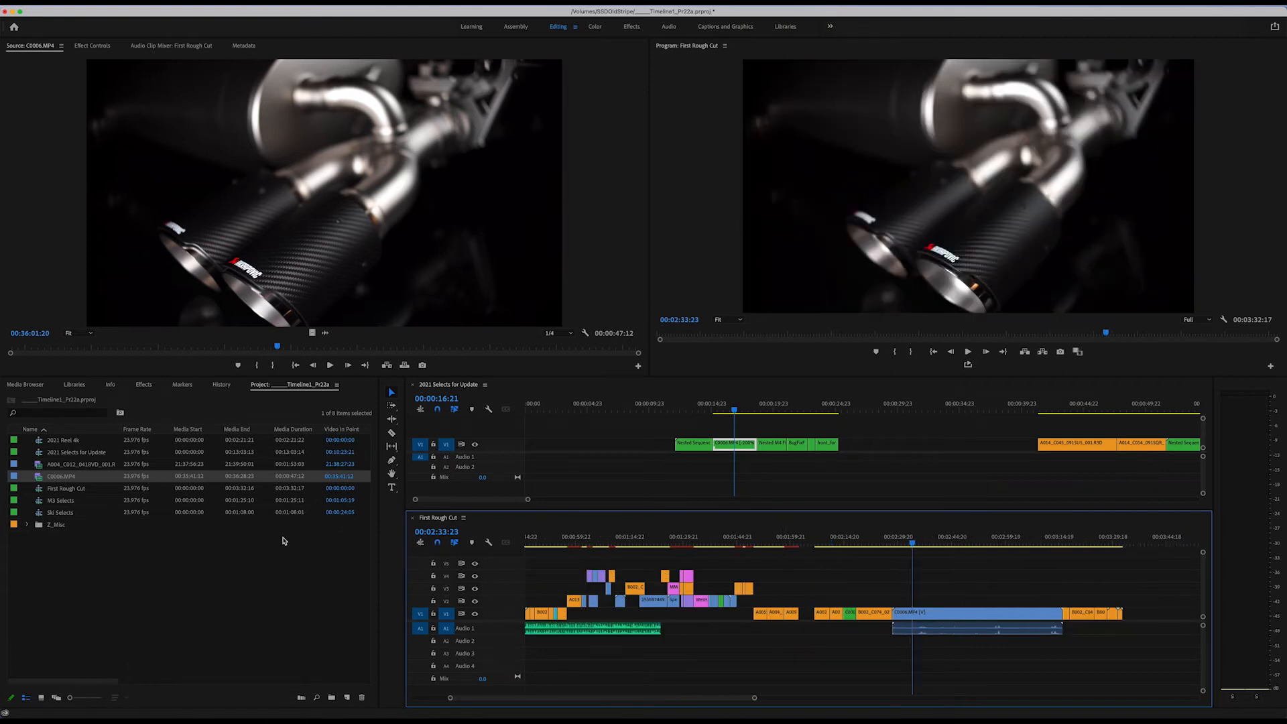
{"action": "double_click", "coordinate": [44, 476]}
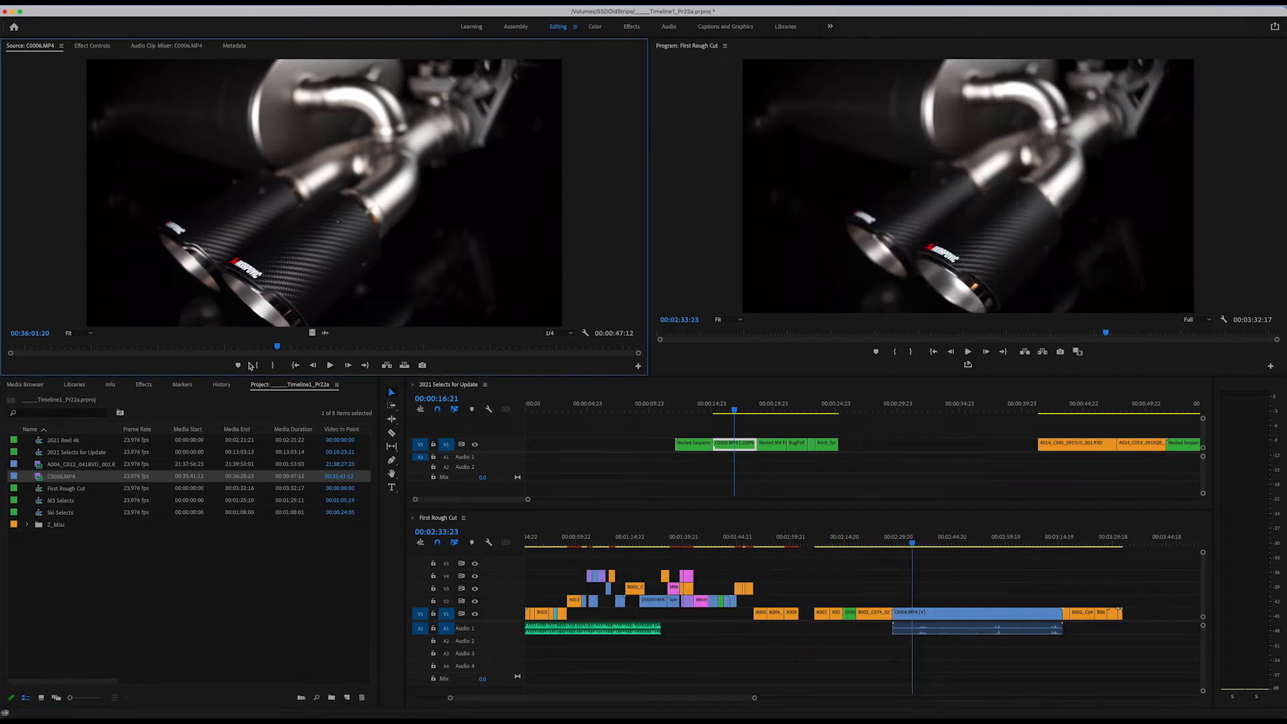
{"action": "left_click_drag", "start_coordinate": [171, 345], "coordinate": [248, 349]}
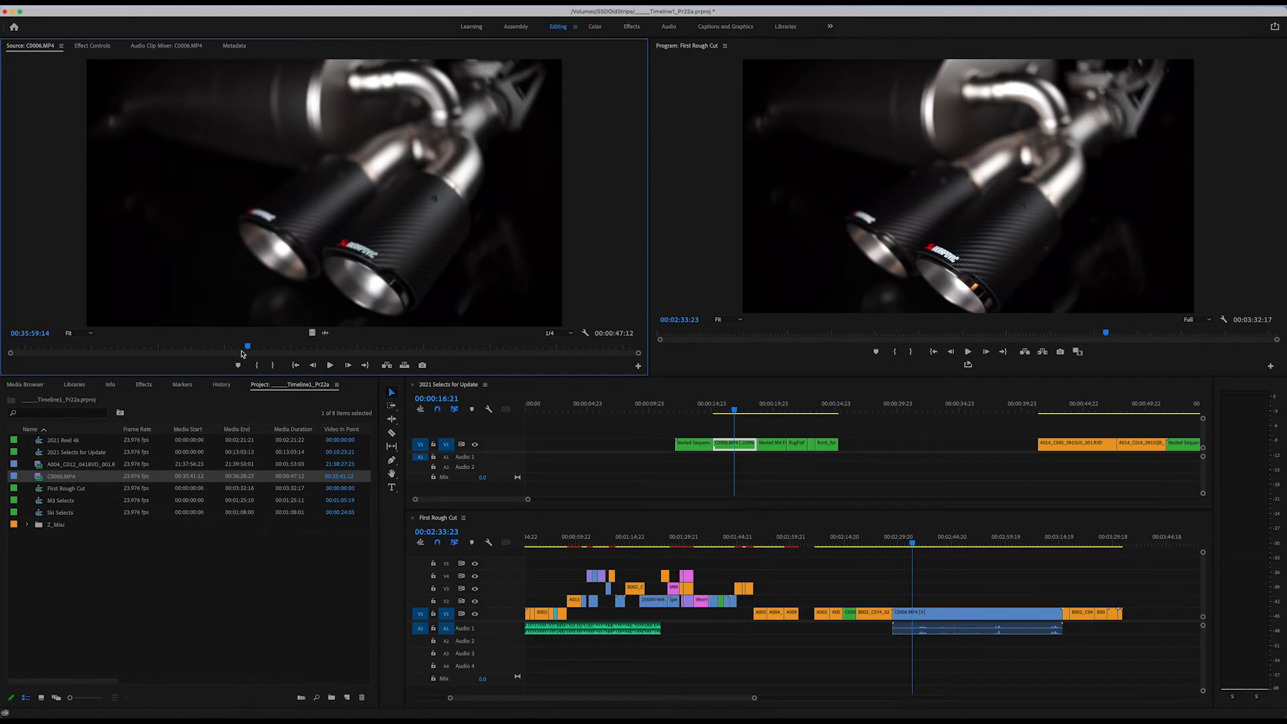
{"action": "key", "text": "i"}
{"action": "left_click", "coordinate": [345, 347]}
{"action": "key", "text": "o"}
{"action": "left_click_drag", "start_coordinate": [318, 231], "coordinate": [1114, 615]}
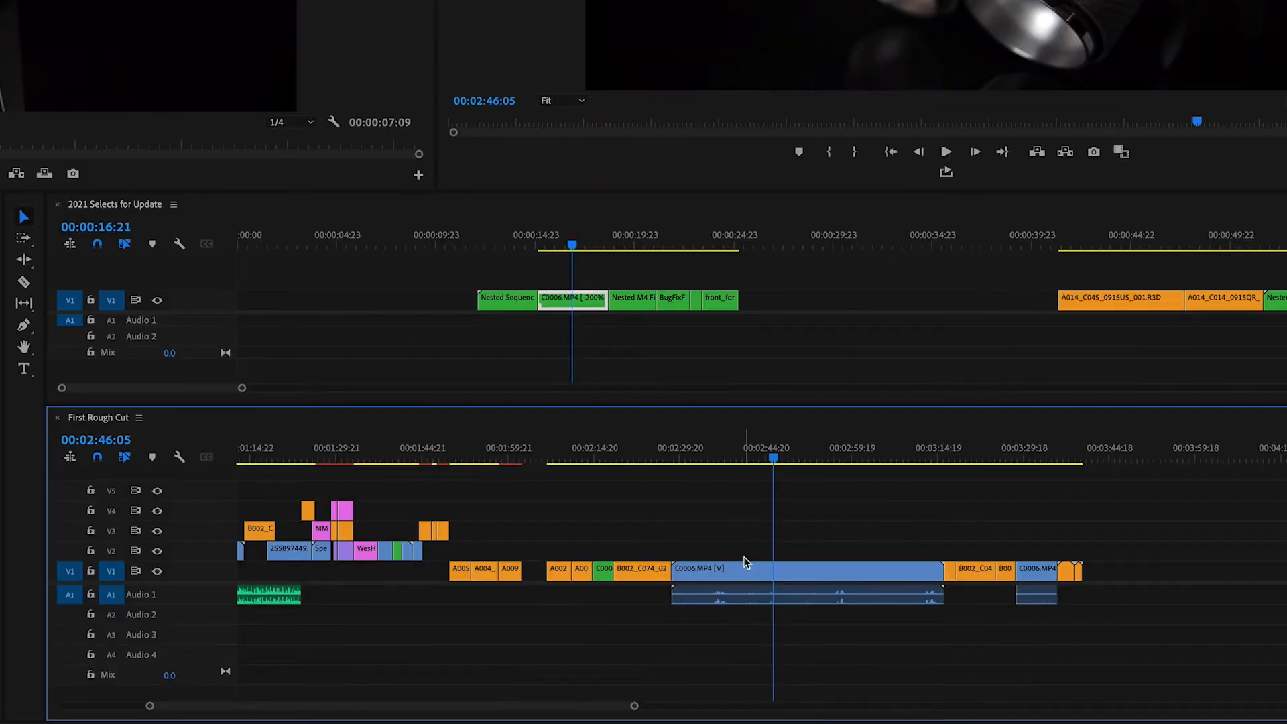
Try moving the long C0006.MP4 clip beyond the last clip on V1 while closing the gap it leaves, and undo the move.
{"action": "mouse_move", "coordinate": [724, 575]}
{"action": "left_click", "coordinate": [725, 579]}
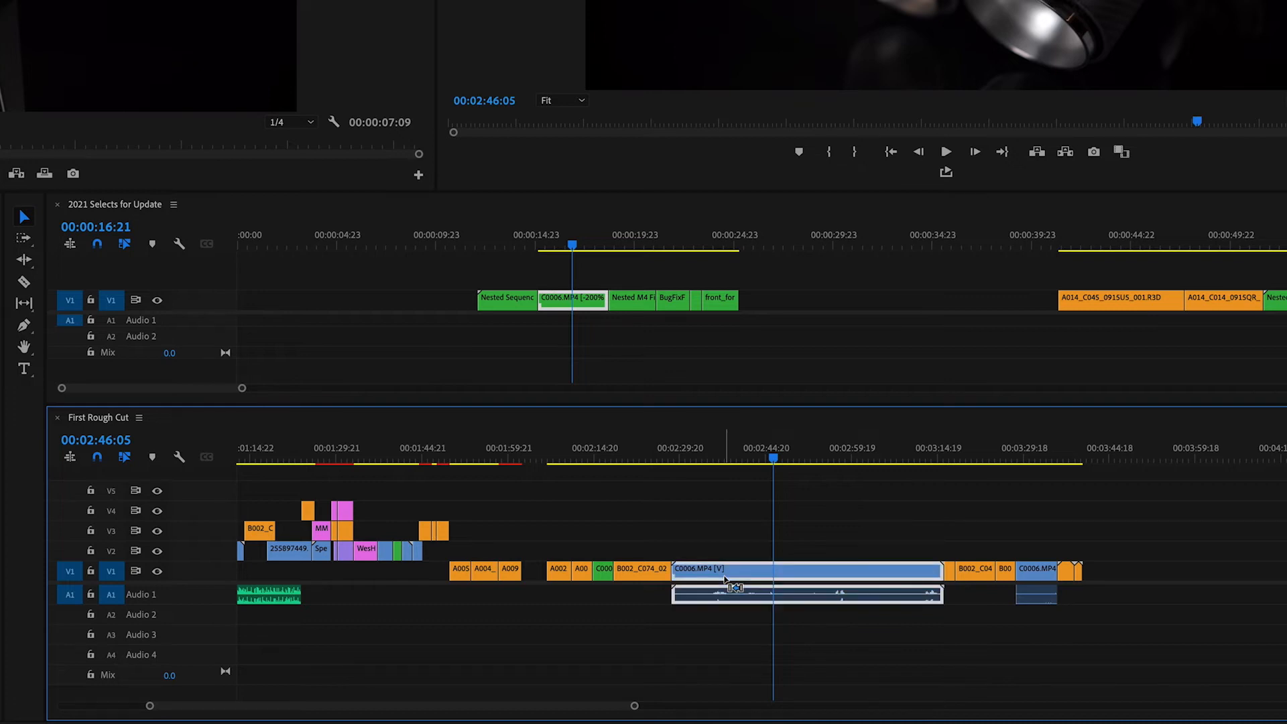
{"action": "left_click_drag", "start_coordinate": [725, 579], "coordinate": [1223, 580]}
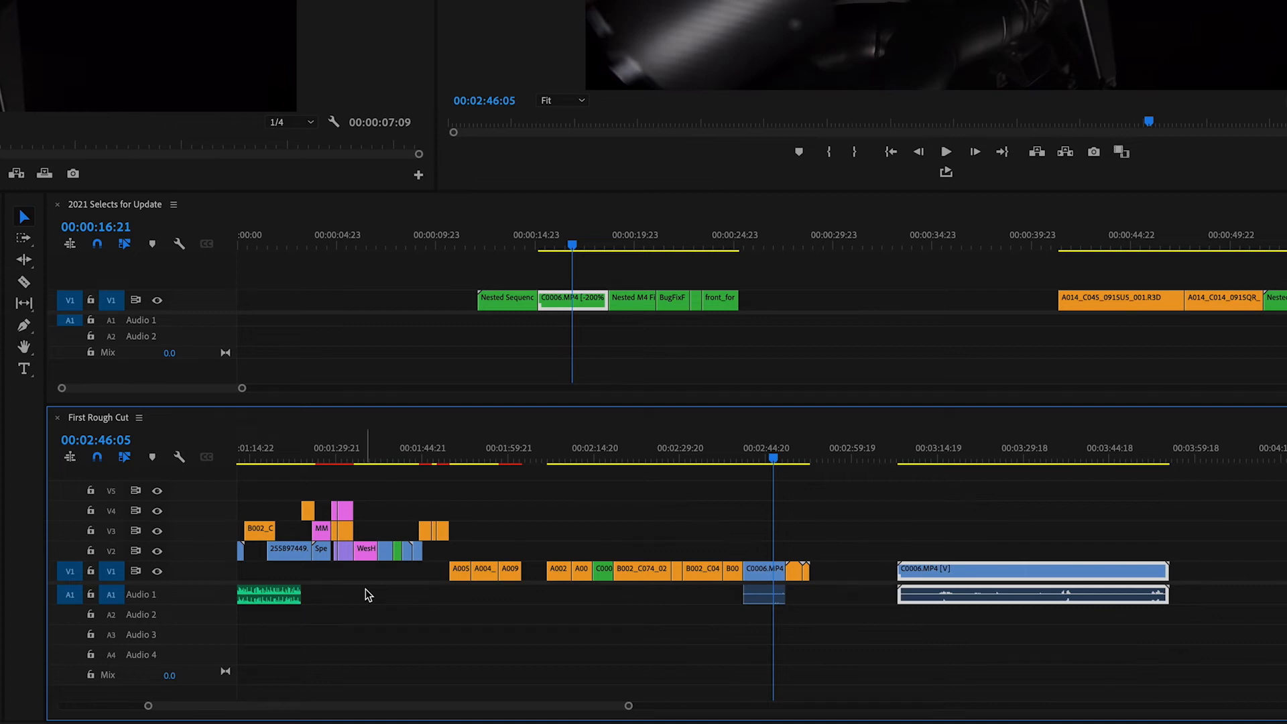
{"action": "key", "text": "ctrl+z"}
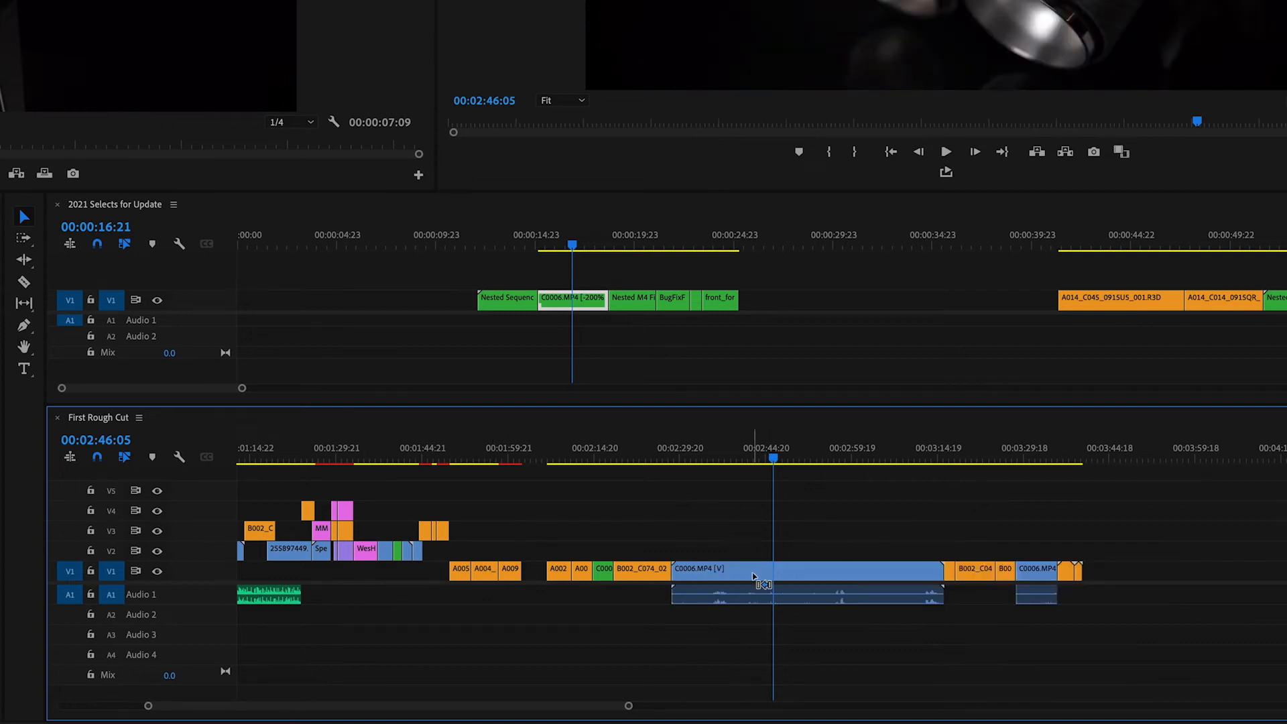
Move the long C0006.MP4 clip beyond the last V1 clip, closing its gap, and rearrange the short C0006.MP4 clip to 00:02:28:10.
{"action": "left_click", "coordinate": [754, 576]}
{"action": "left_click_drag", "start_coordinate": [1050, 621], "coordinate": [1209, 593]}
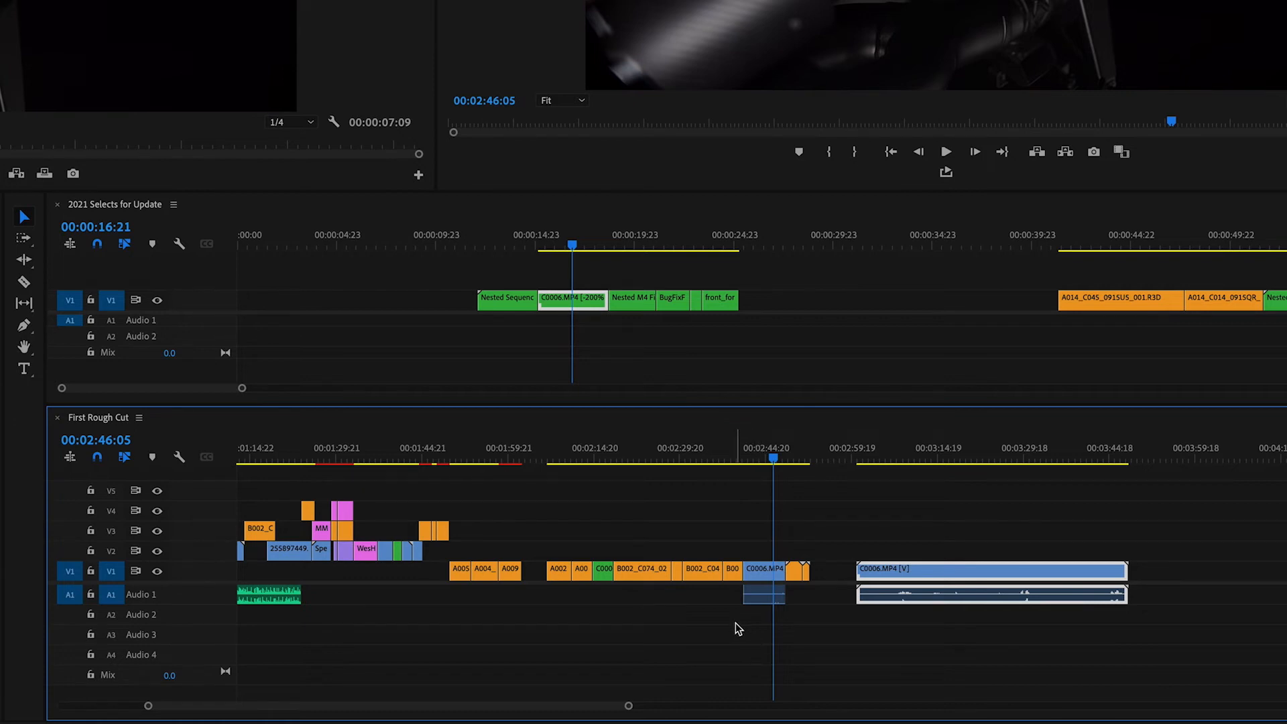
{"action": "left_click", "coordinate": [762, 573]}
{"action": "left_click_drag", "start_coordinate": [749, 576], "coordinate": [692, 581]}
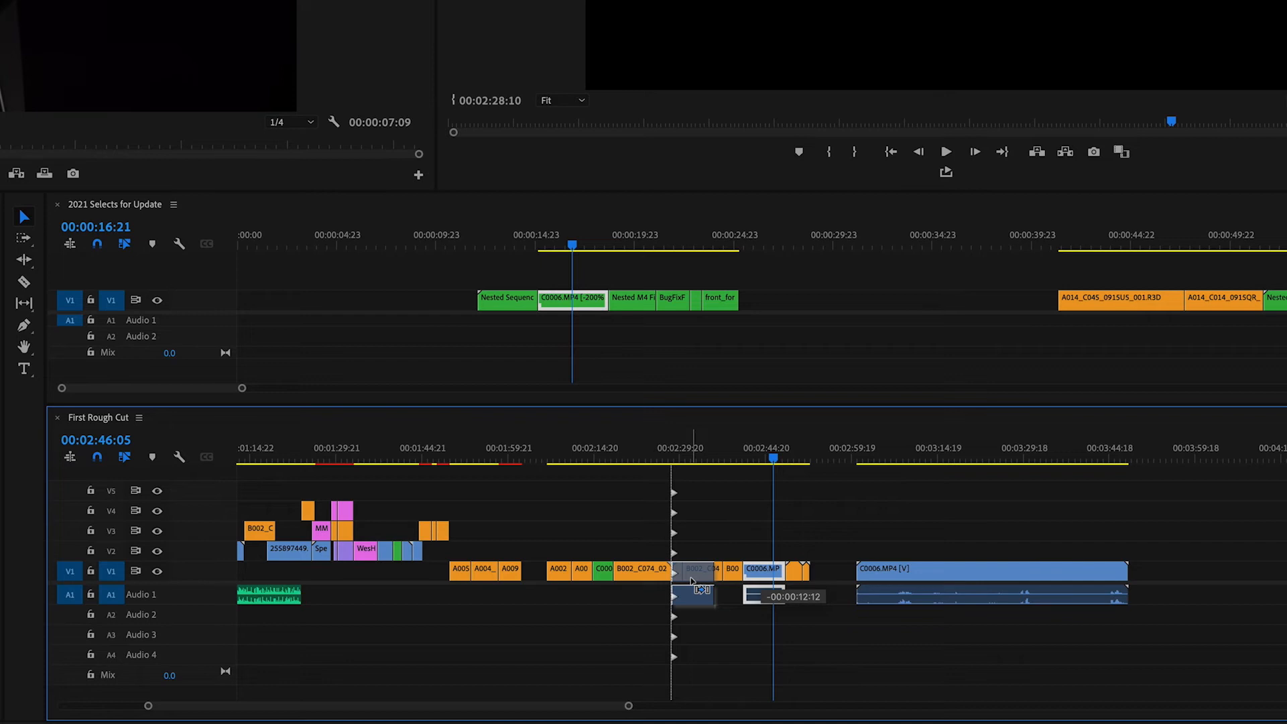
{"action": "left_click_drag", "start_coordinate": [691, 580], "coordinate": [692, 581]}
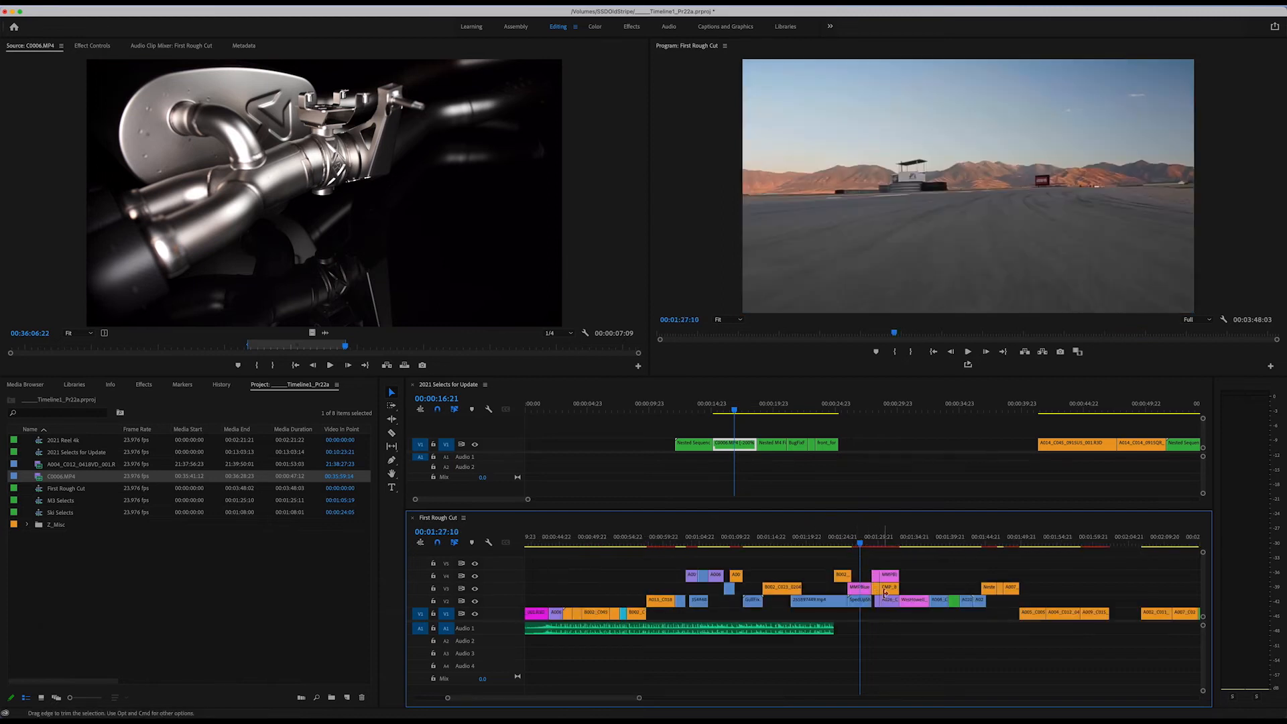
Try rearranging the pink PNG clip on V2 to 00:01:17:18 across all tracks and the adjoining blue clip earlier on V2 only, undoing each.
{"action": "left_click_drag", "start_coordinate": [917, 603], "coordinate": [809, 609]}
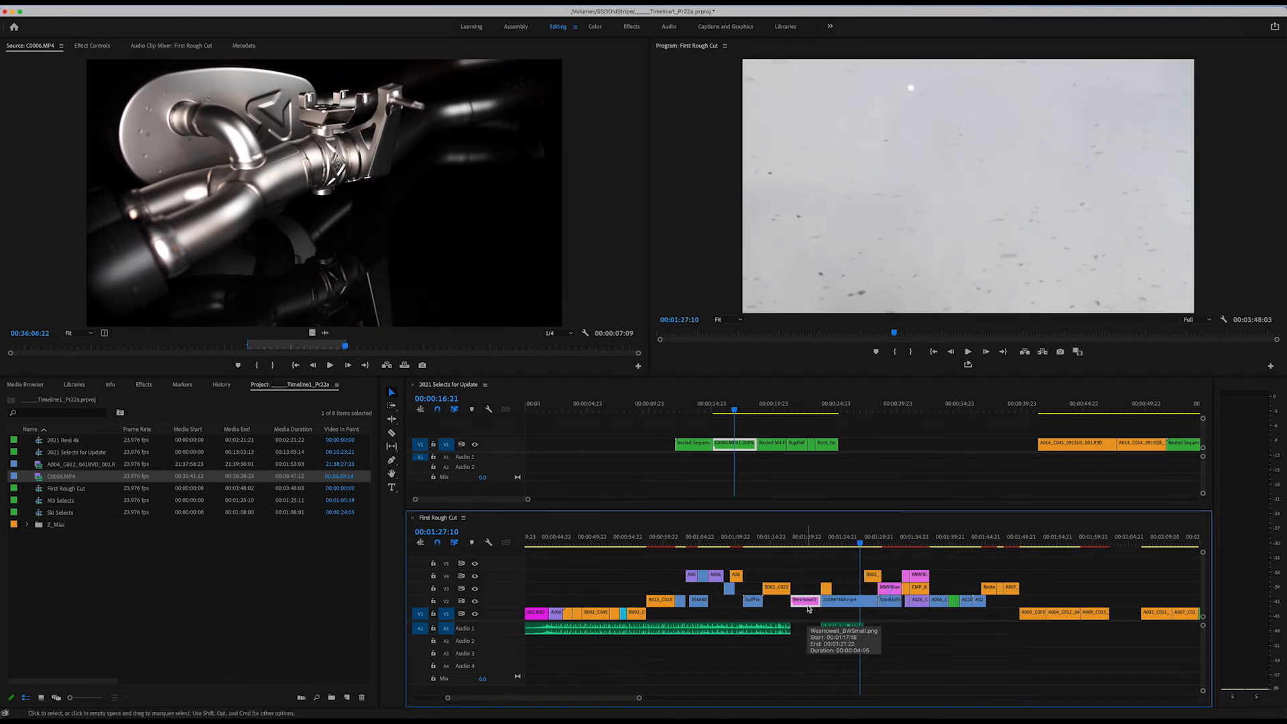
{"action": "key", "text": "super+z"}
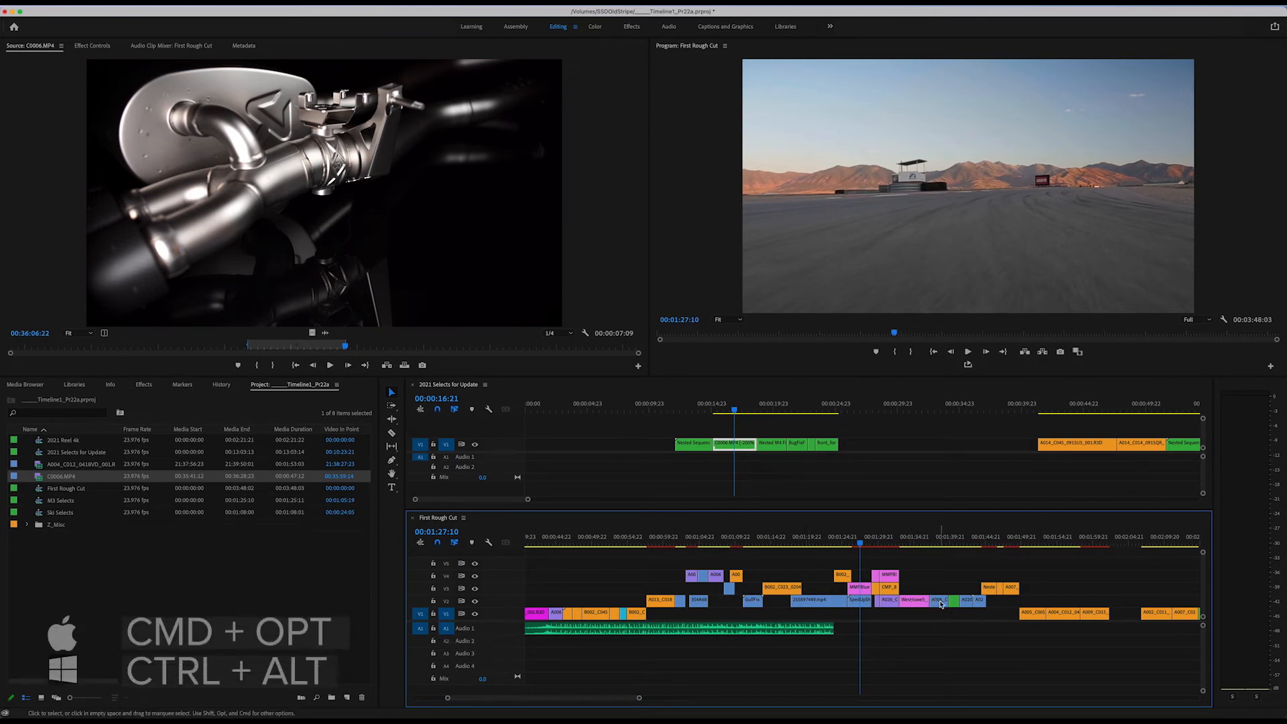
{"action": "left_click_drag", "start_coordinate": [945, 606], "coordinate": [860, 611]}
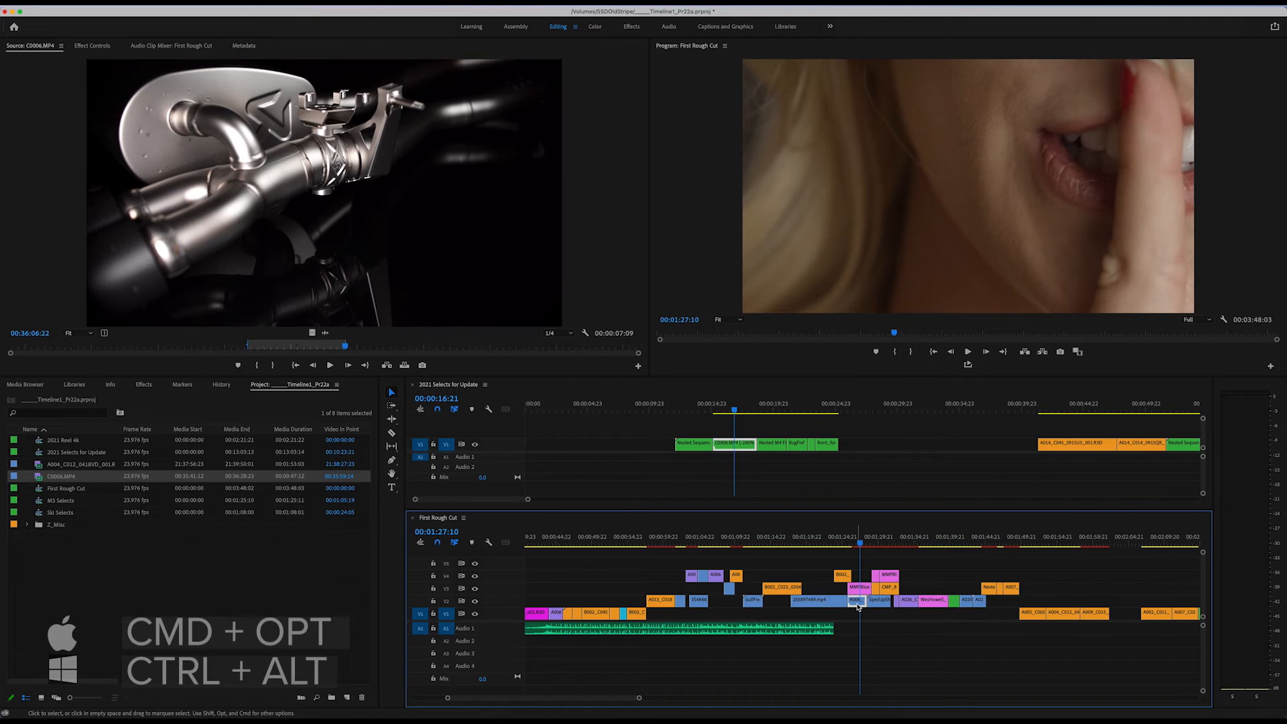
{"action": "key", "text": "super+z"}
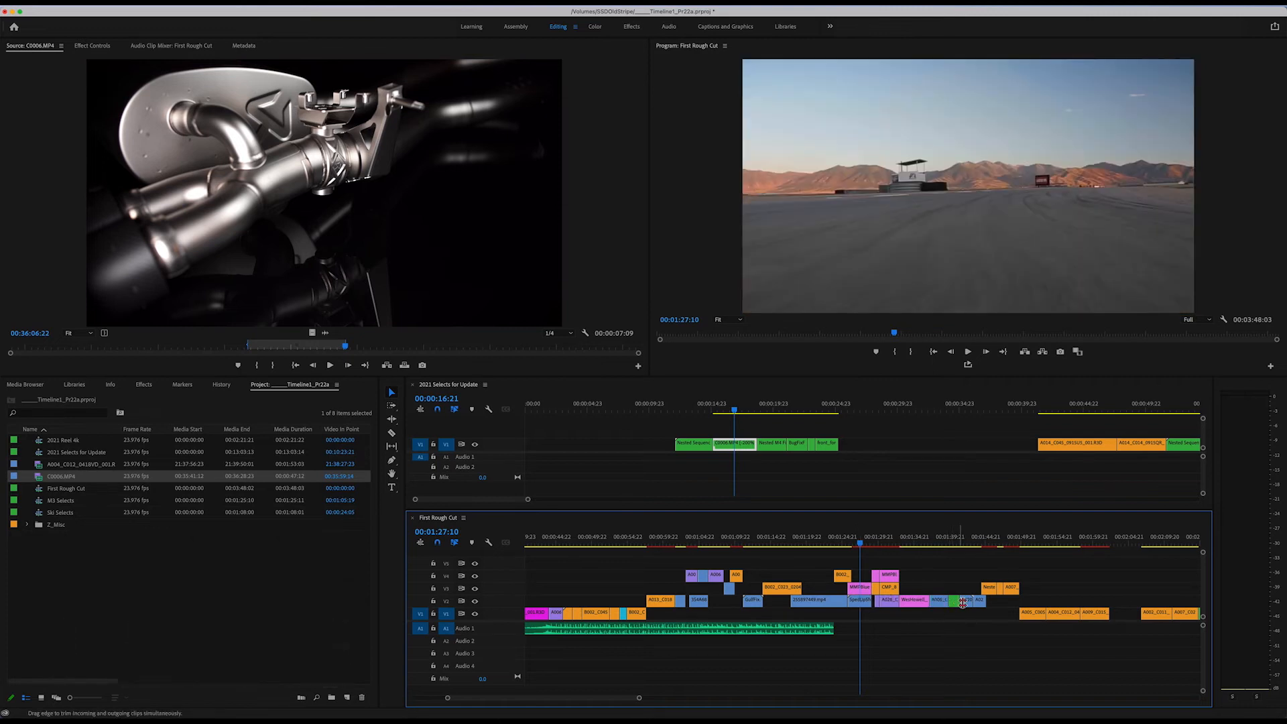
Try rearranging the first blue clip after the green one on V2 to 00:01:17:18, shifting all tracks, and undo it.
{"action": "left_click_drag", "start_coordinate": [966, 604], "coordinate": [861, 611]}
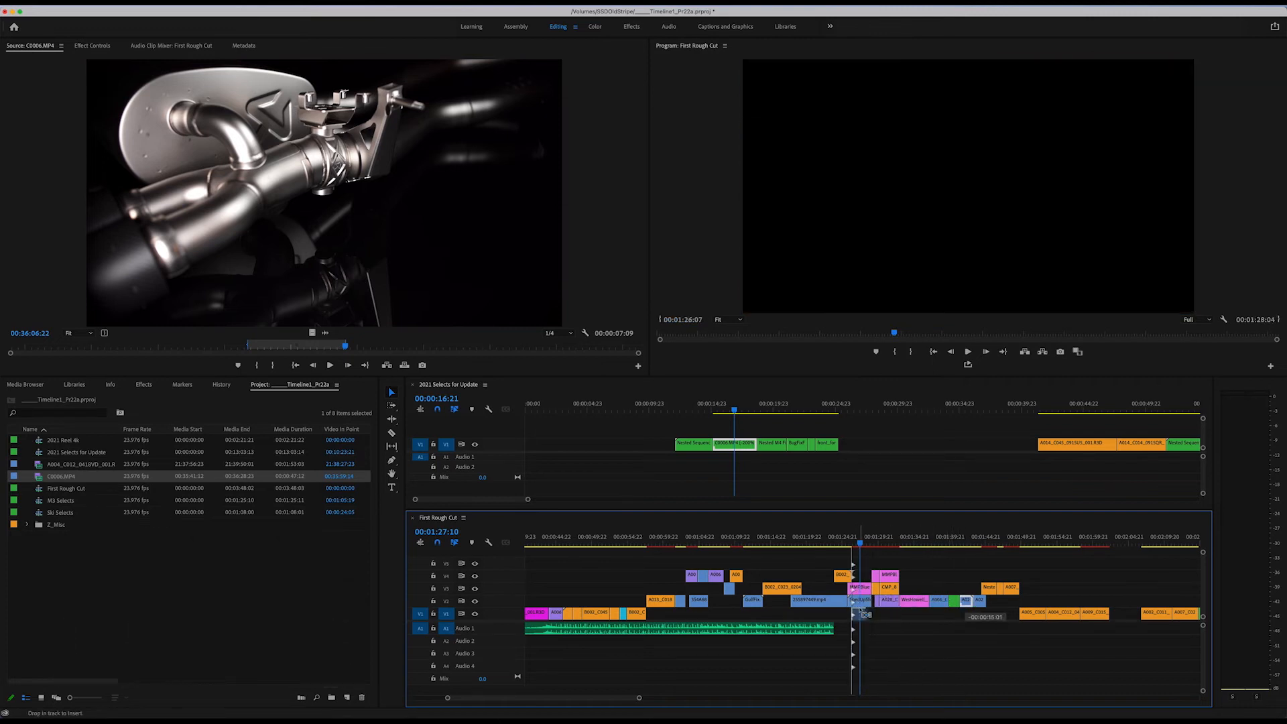
{"action": "left_click", "coordinate": [969, 604], "text": "super"}
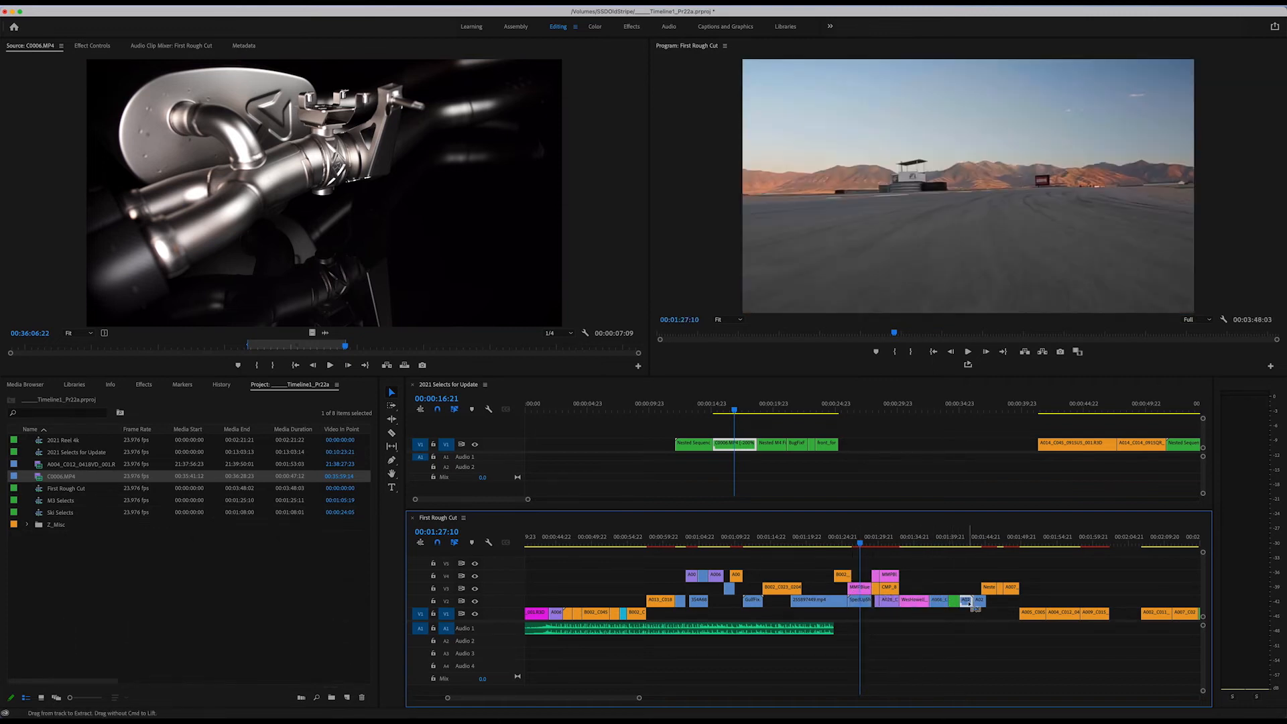
{"action": "left_click_drag", "start_coordinate": [969, 604], "coordinate": [809, 610]}
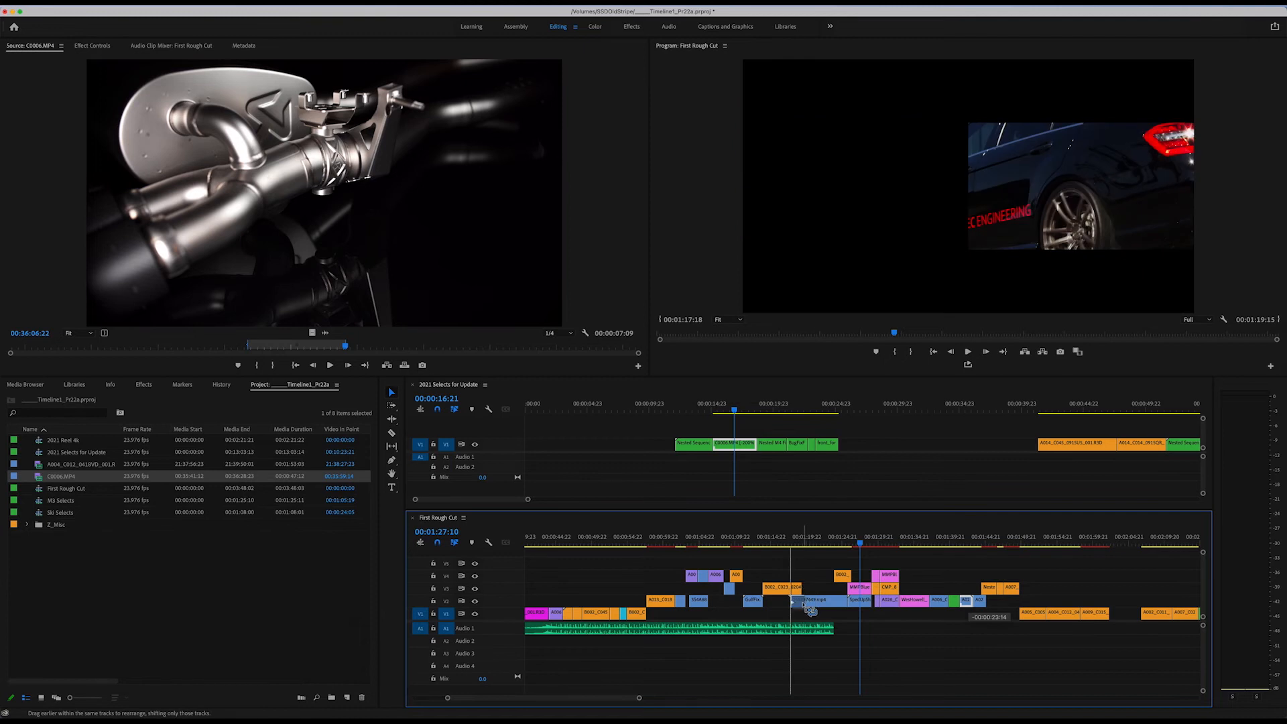
{"action": "left_click_drag", "start_coordinate": [809, 610], "coordinate": [799, 601]}
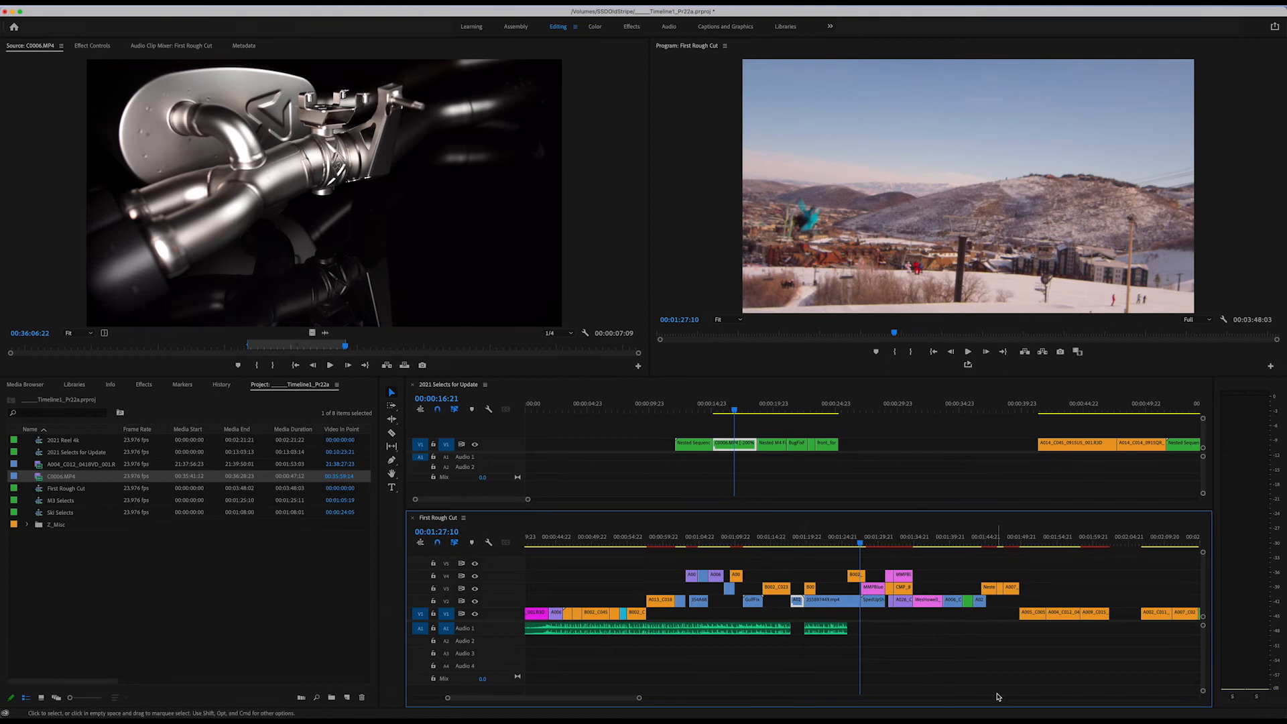
{"action": "key", "text": "super+z"}
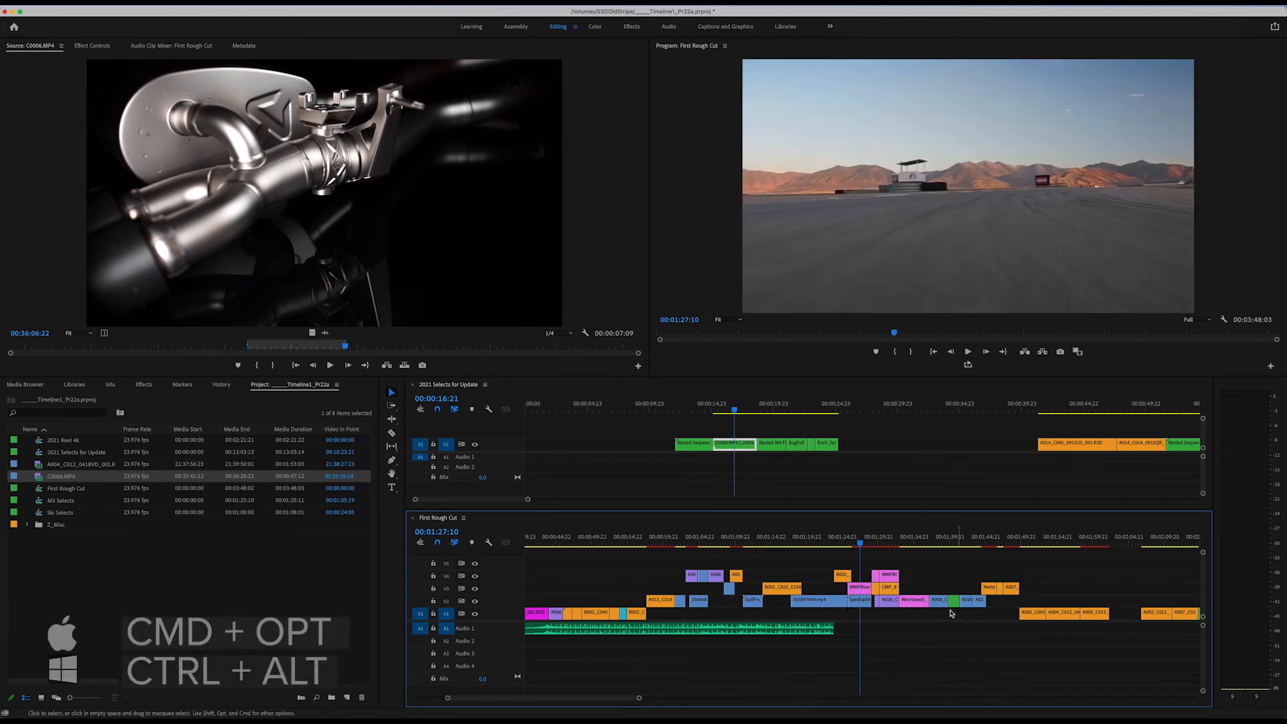
Rearrange the first blue clip after the green one on V2 to 00:01:17:18, shifting only the clips on V2.
{"action": "mouse_move", "coordinate": [968, 605]}
{"action": "left_mouse_down"}
{"action": "mouse_move", "coordinate": [845, 611]}
{"action": "mouse_move", "coordinate": [817, 635]}
{"action": "mouse_move", "coordinate": [798, 612]}
{"action": "left_mouse_up"}
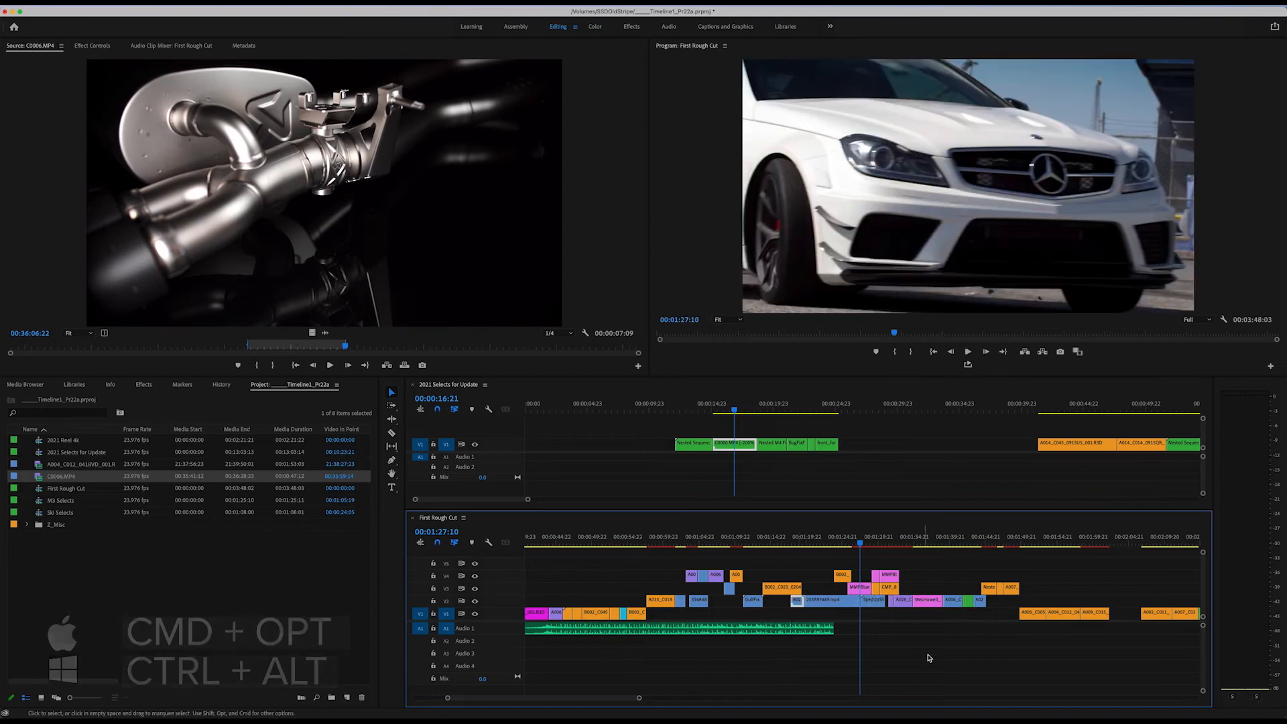
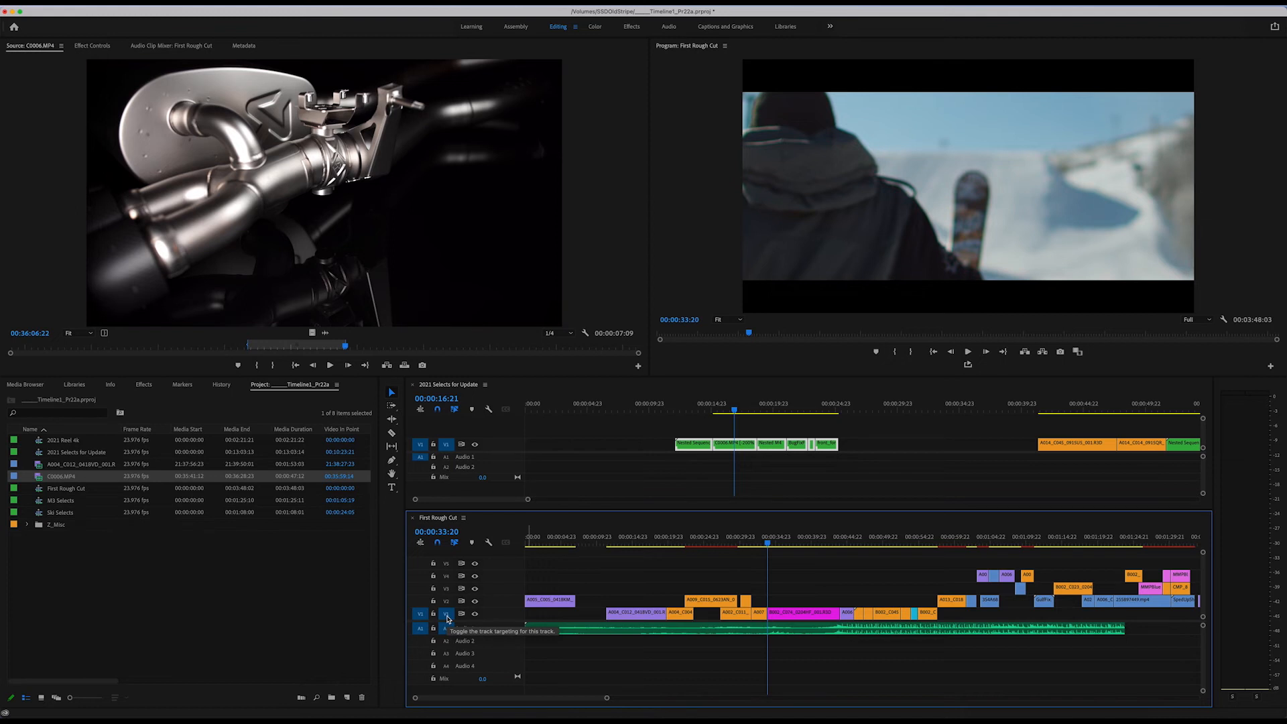
Try pasting the block of clips from 2021 Selects for Update onto V1 of First Rough Cut at 00:00:33:20, and undo it.
{"action": "left_click_drag", "start_coordinate": [635, 415], "coordinate": [888, 460]}
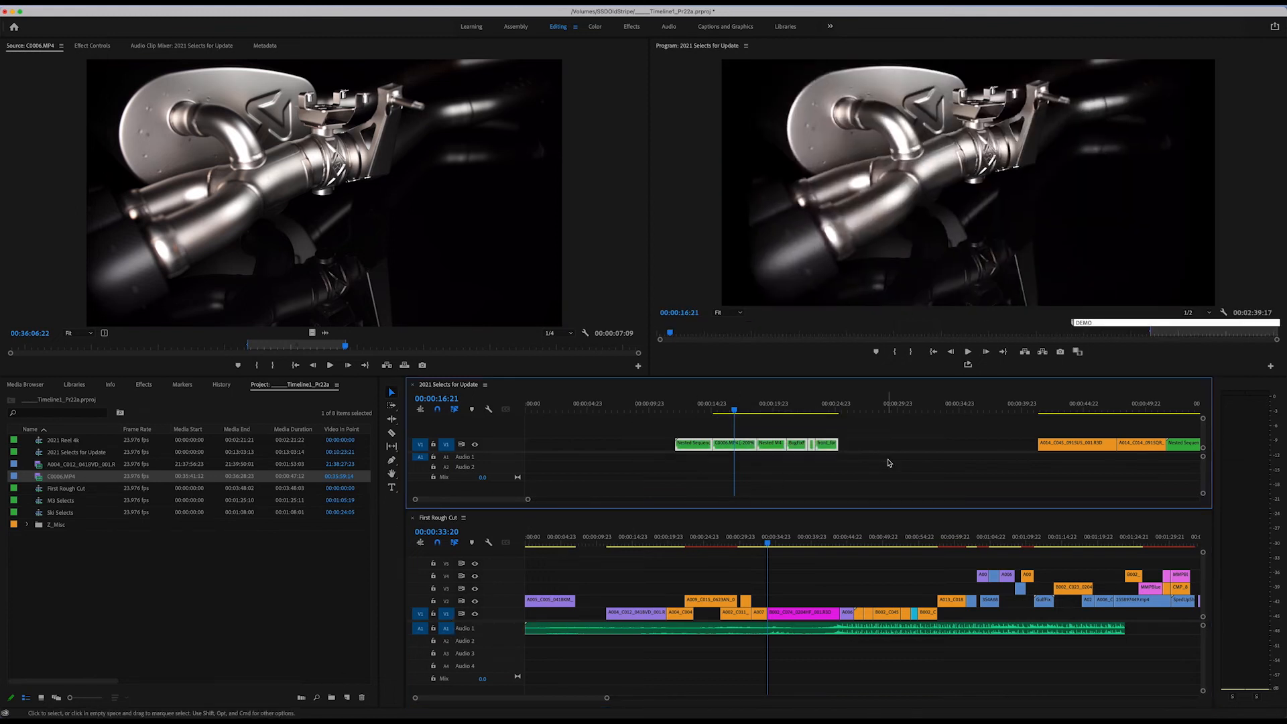
{"action": "left_click", "coordinate": [769, 546]}
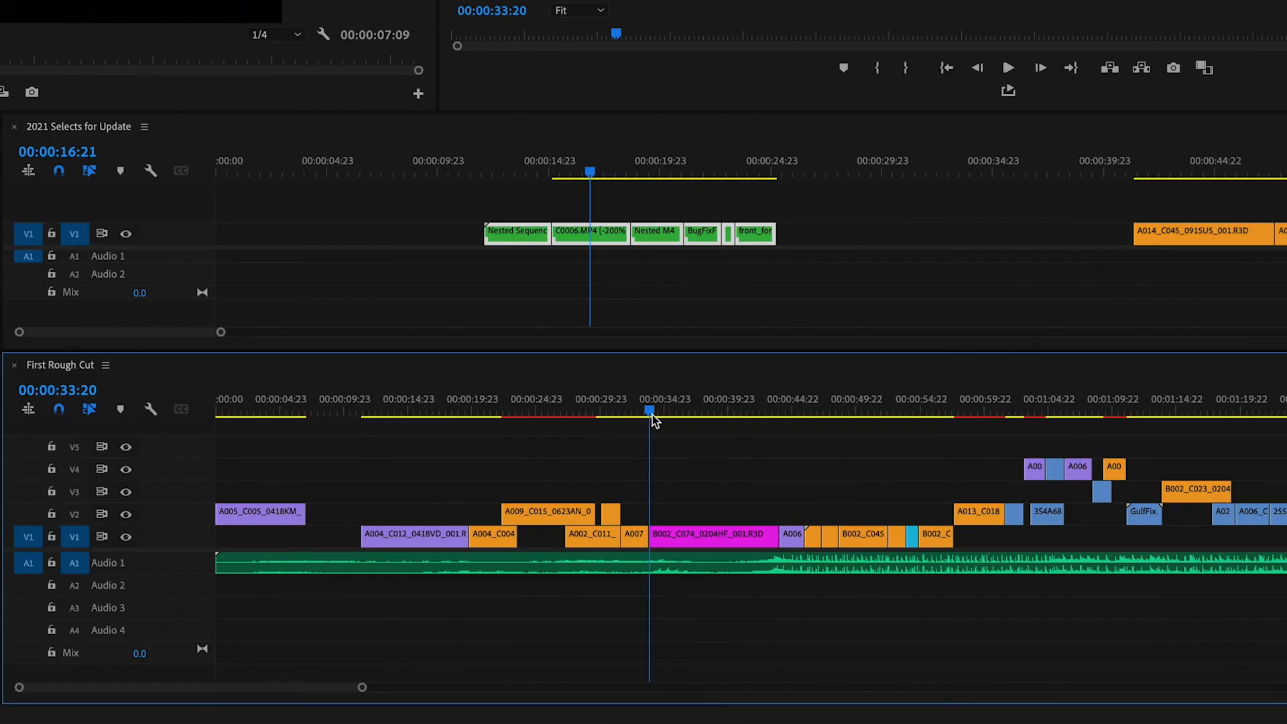
{"action": "key", "text": "super+v"}
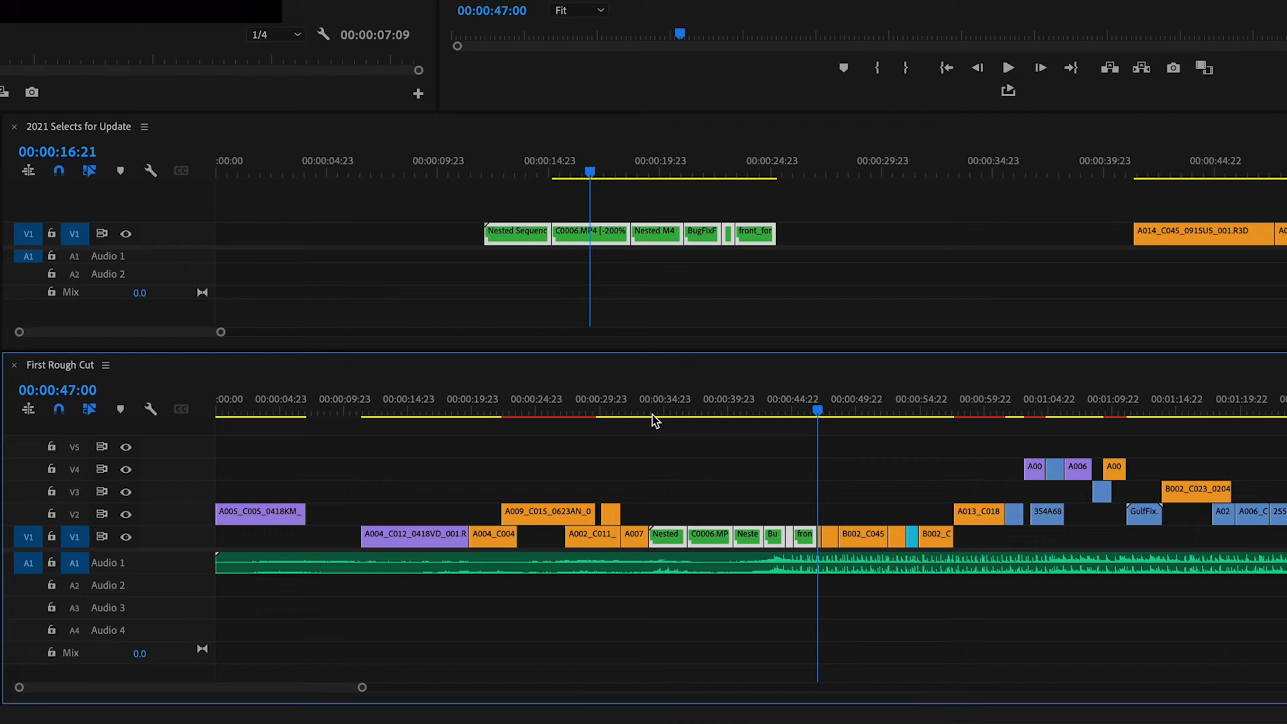
{"action": "key", "text": "super+z"}
{"action": "left_click", "coordinate": [651, 416]}
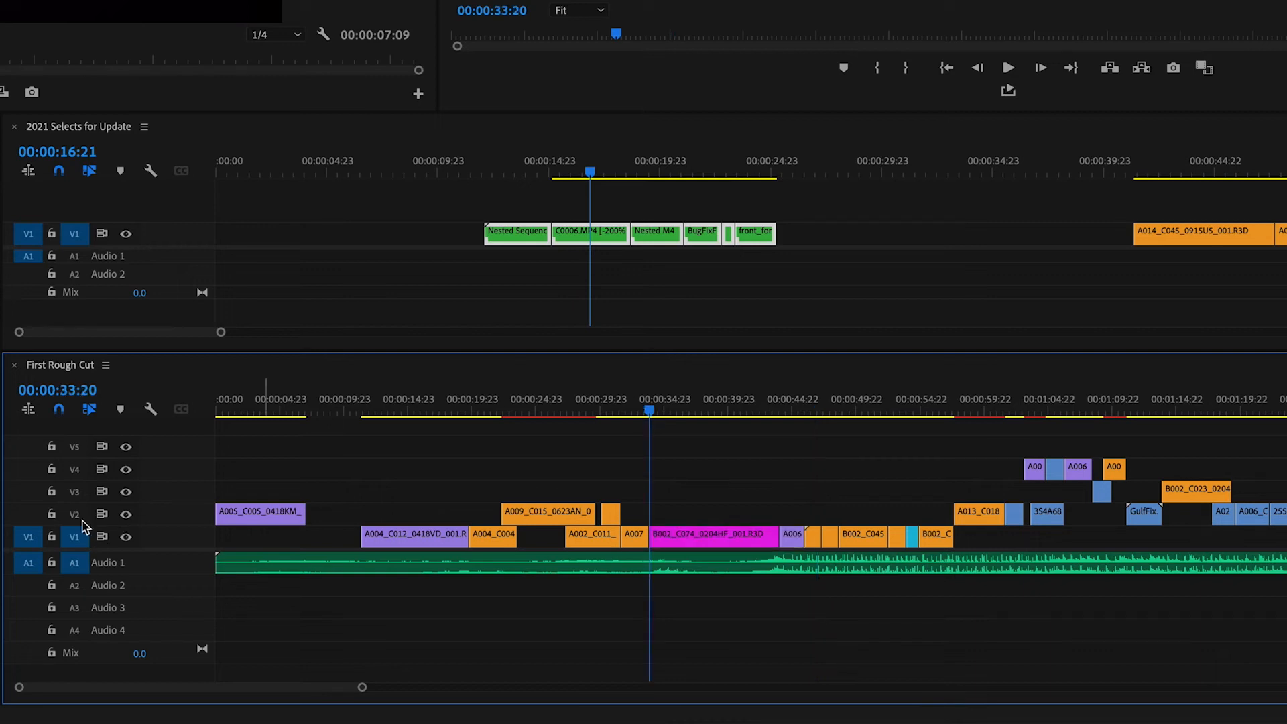
Try pasting the copied selects at 00:00:33:20 with V2 targeted instead of V1, undoing each attempt.
{"action": "left_click", "coordinate": [78, 534]}
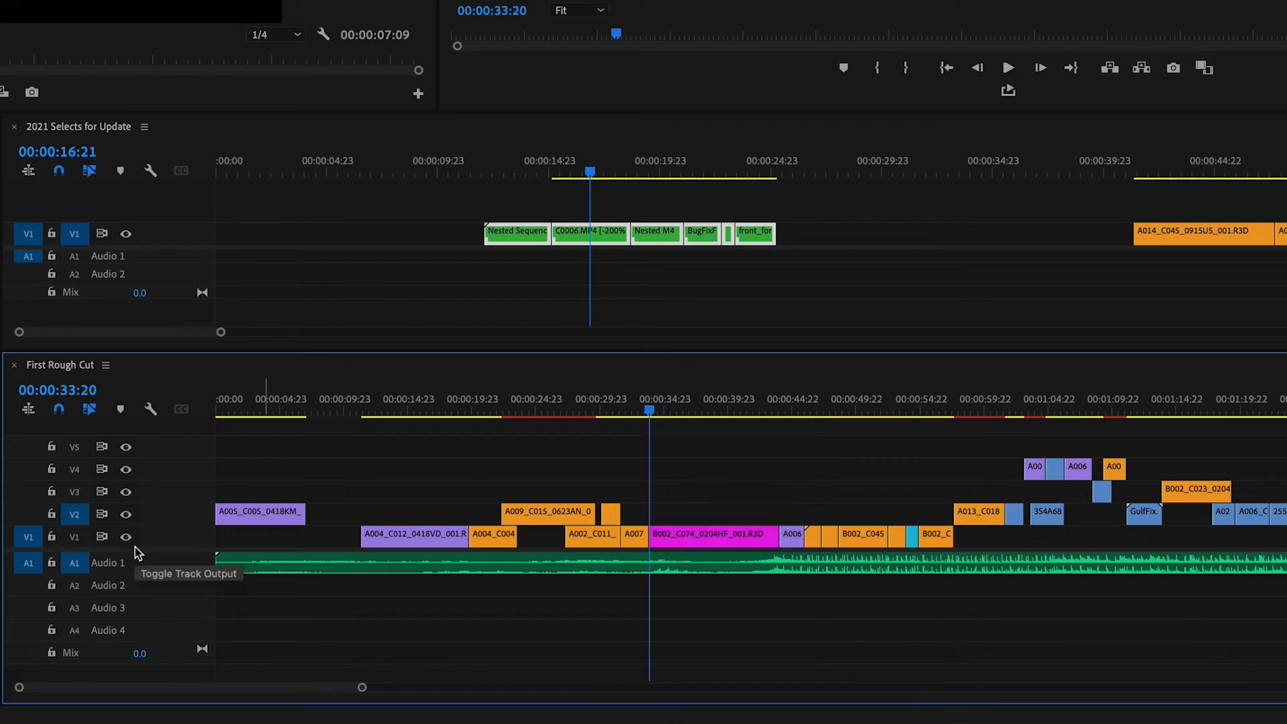
{"action": "key", "text": "super+v"}
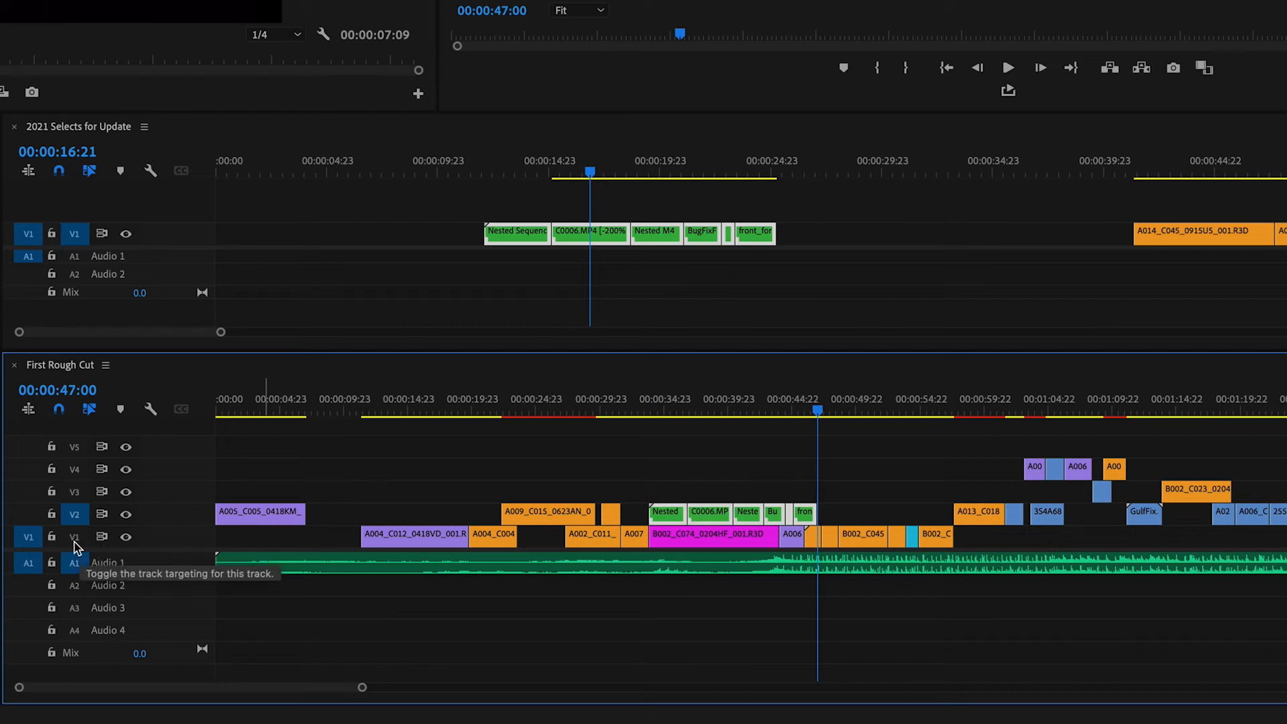
{"action": "key", "text": "super+z"}
{"action": "left_click", "coordinate": [75, 543]}
{"action": "left_click", "coordinate": [76, 543]}
{"action": "key", "text": "super+v"}
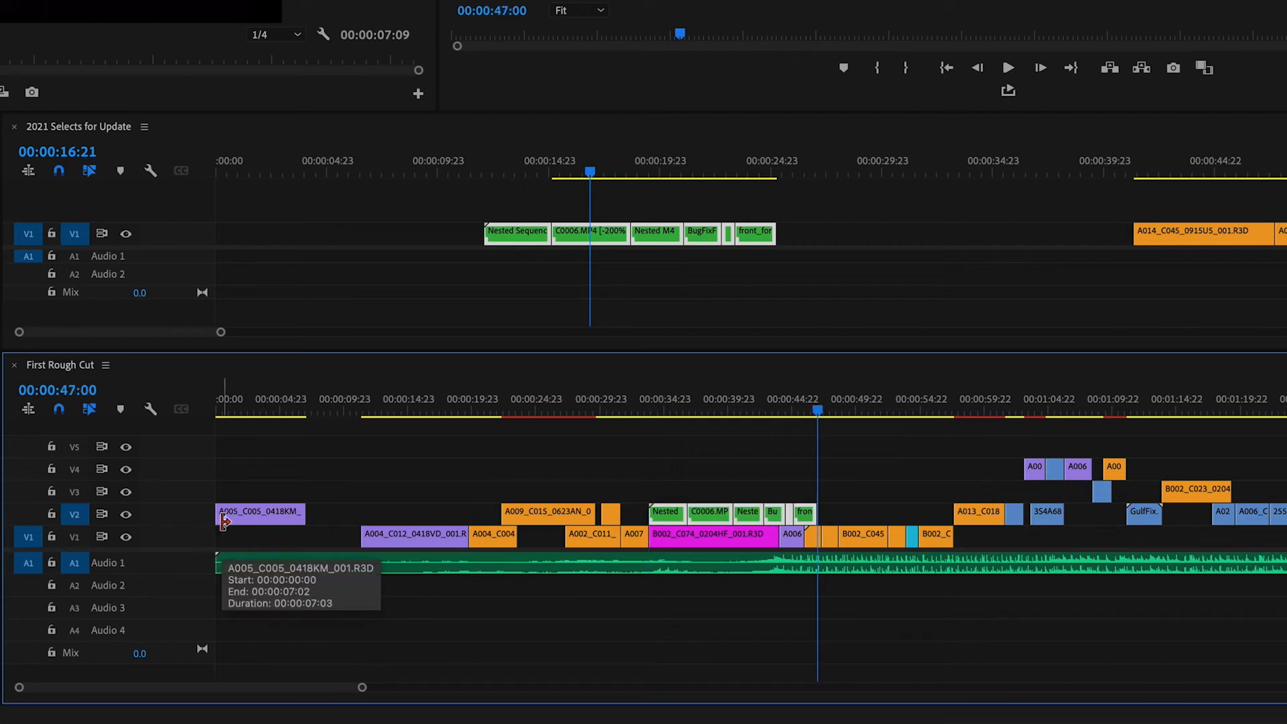
{"action": "key", "text": "super+z"}
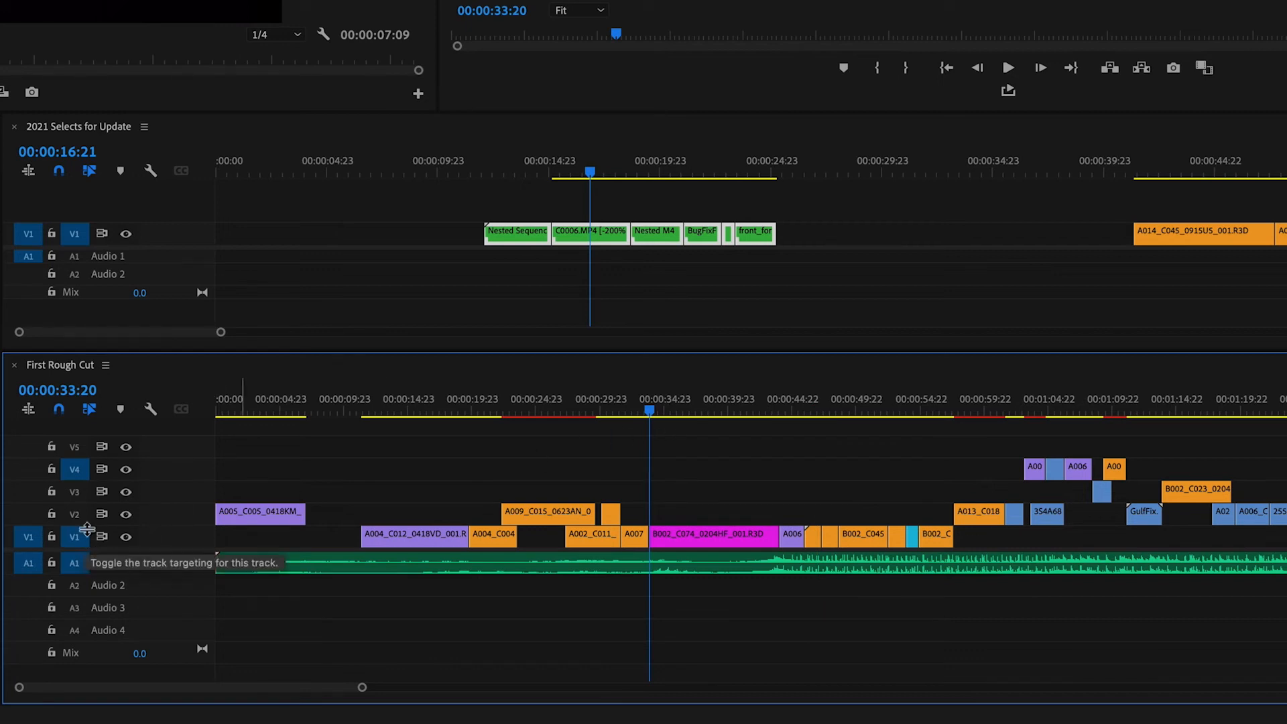
Paste-insert the copied selects on V1 at 00:00:33:20 with only V1 targeted for video, pushing the following clips on all tracks.
{"action": "left_click", "coordinate": [74, 469]}
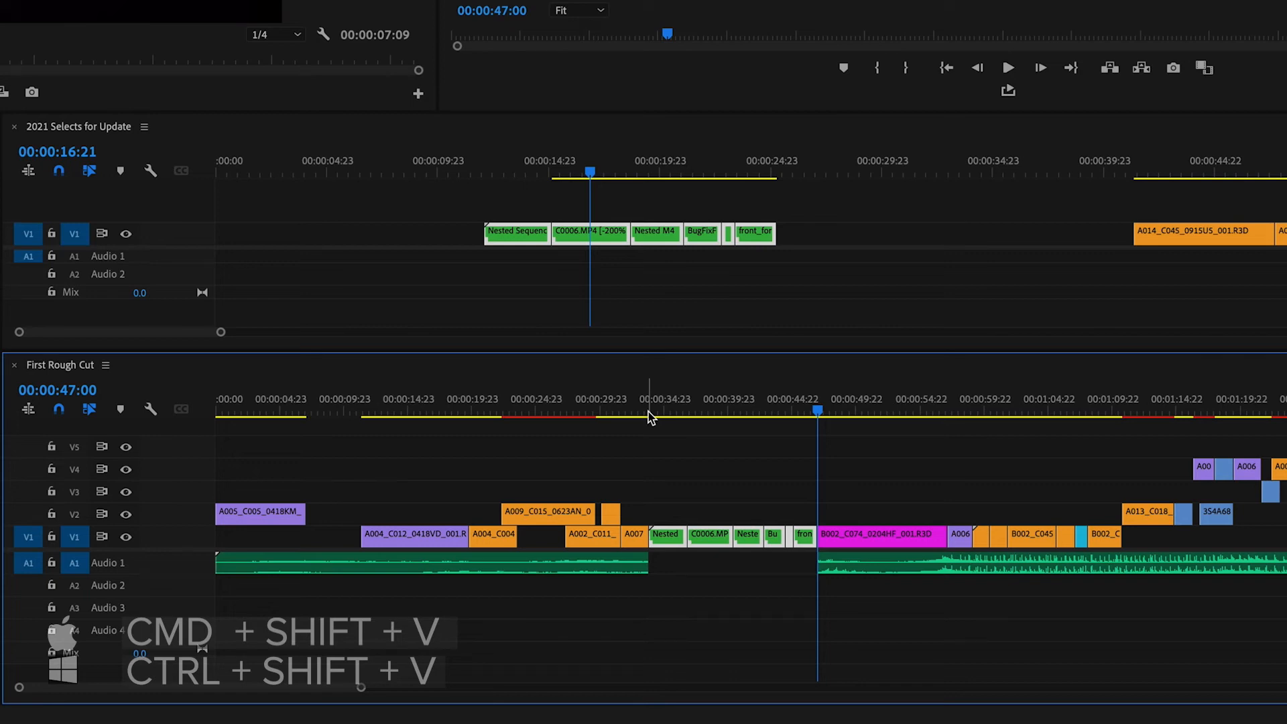
{"action": "key", "text": "ctrl+z"}
{"action": "key", "text": "ctrl+shift+v"}
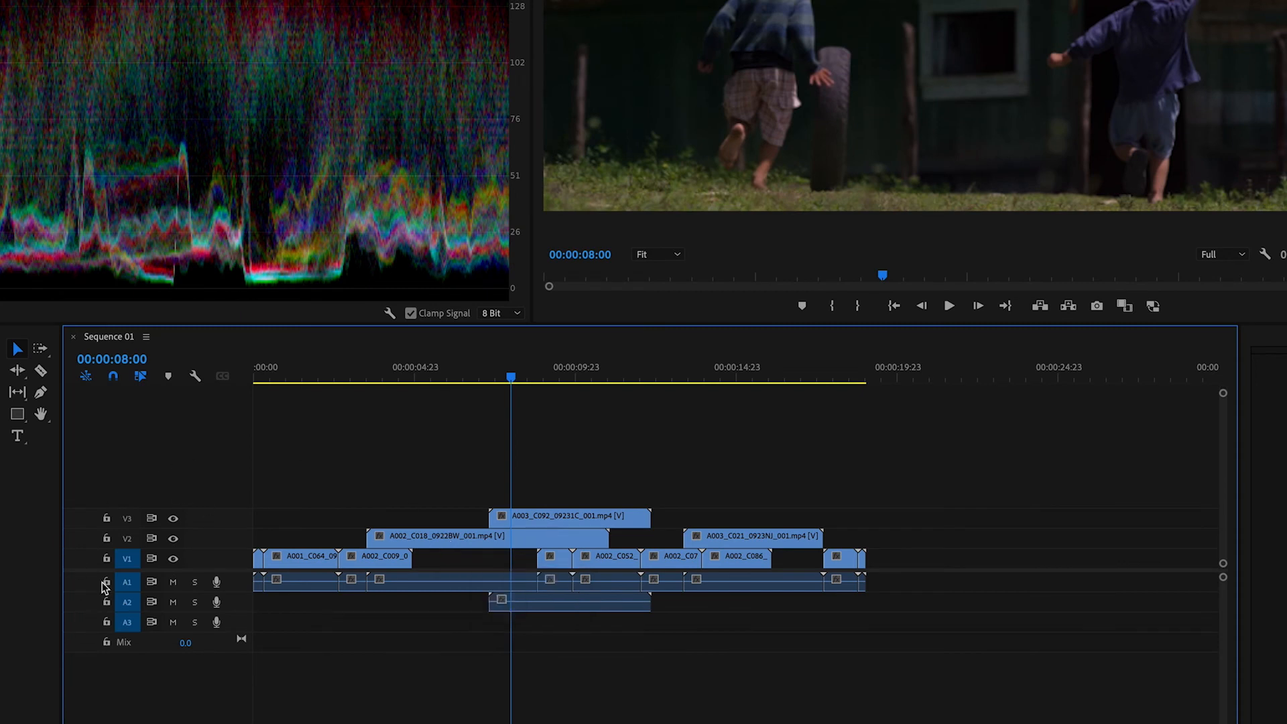
Try targeting V1, V2 and V3 together in Sequence 01, and return to targeting only V1 for video.
{"action": "left_click", "coordinate": [127, 539]}
{"action": "left_click", "coordinate": [127, 559]}
{"action": "left_click", "coordinate": [129, 520]}
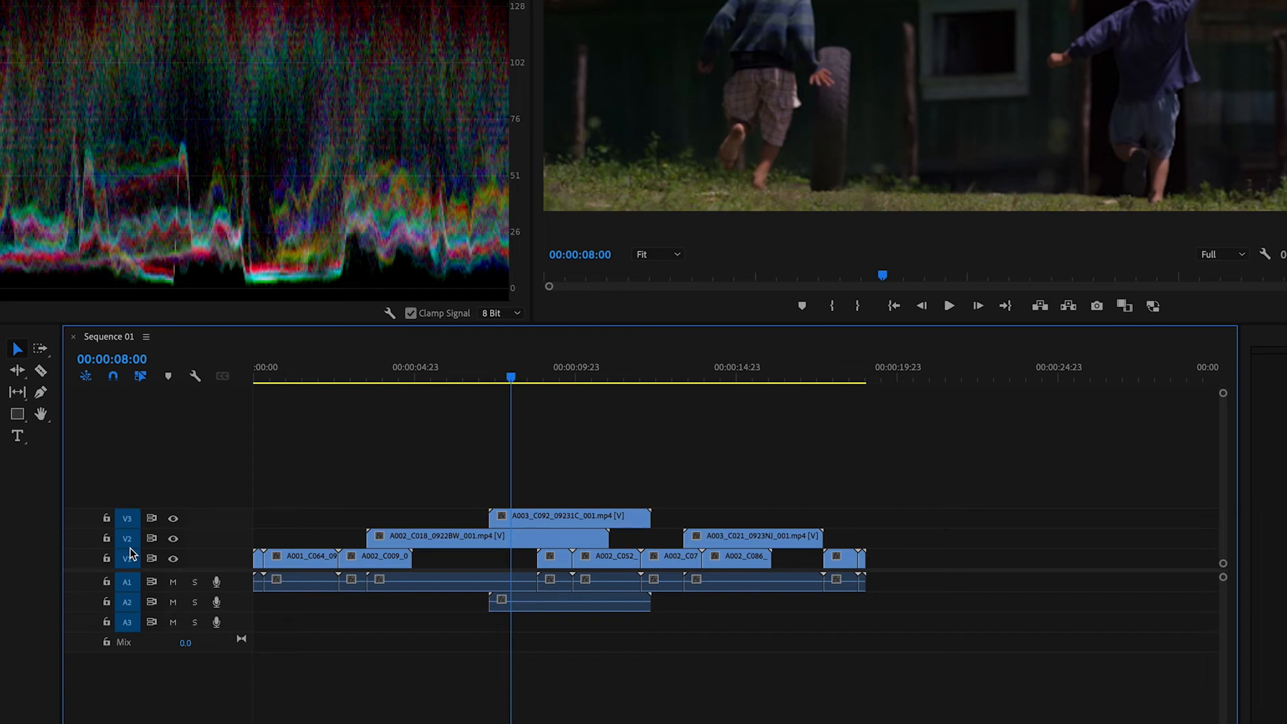
{"action": "left_click", "coordinate": [128, 520]}
{"action": "left_click", "coordinate": [128, 539]}
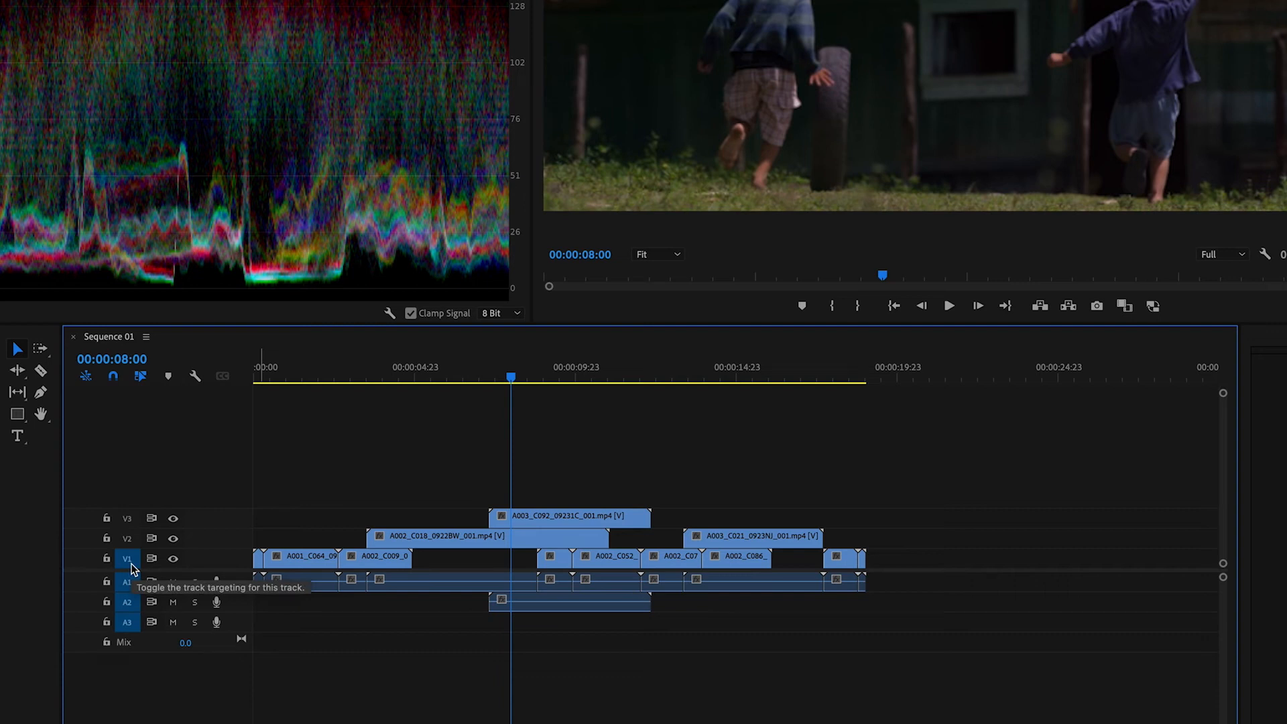
Paste a copy of the A001_C064 clip from the start of V1 onto V1 at 00:00:20:06.
{"action": "left_click", "coordinate": [300, 556]}
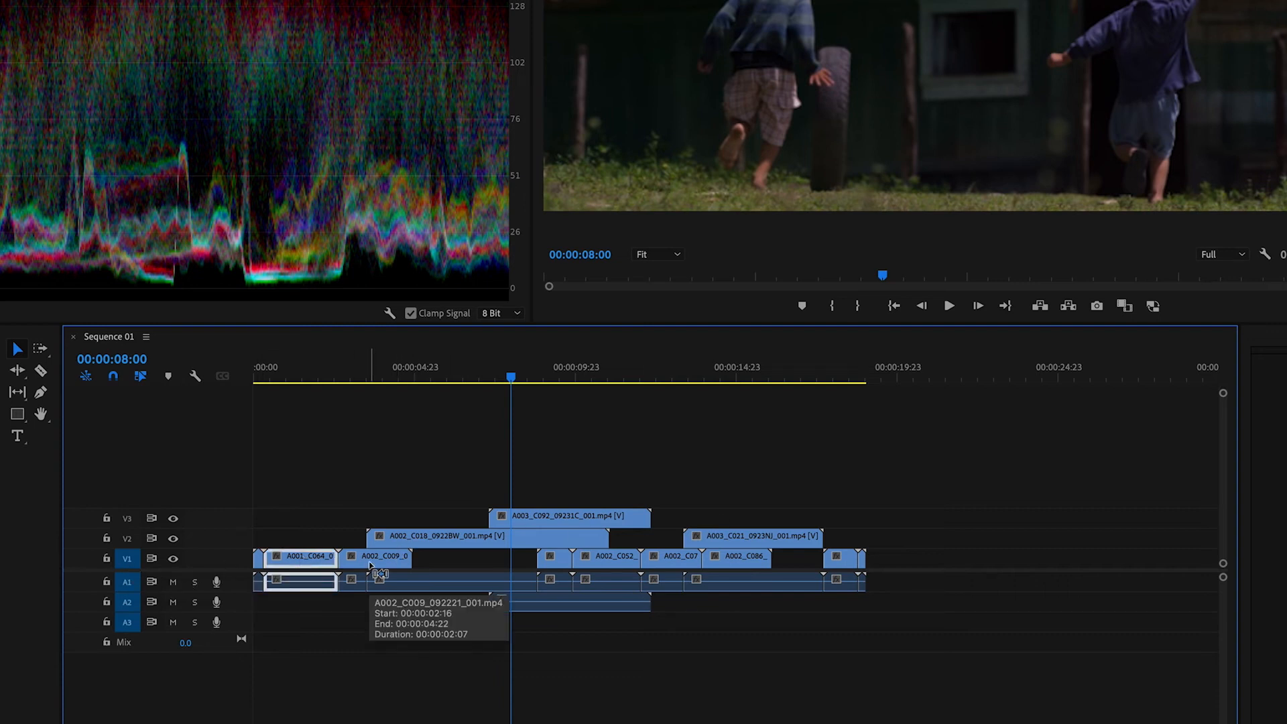
{"action": "left_click", "coordinate": [907, 366]}
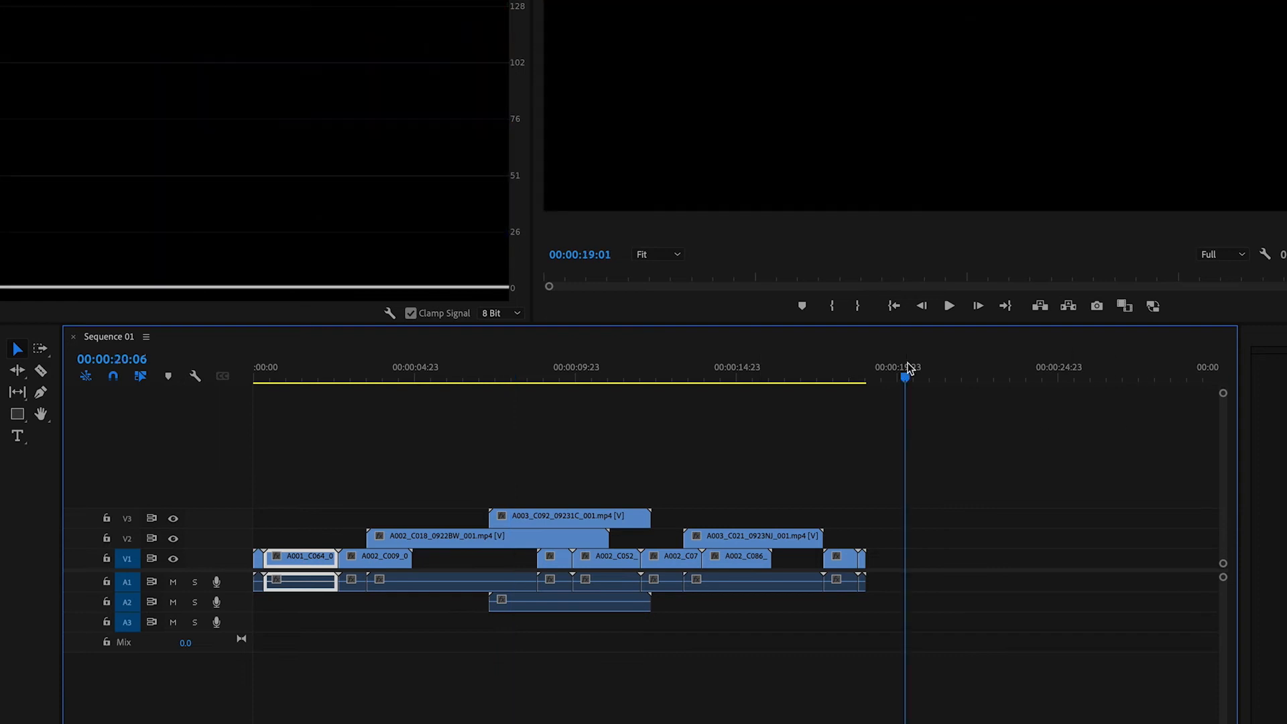
{"action": "key", "text": "ctrl+v"}
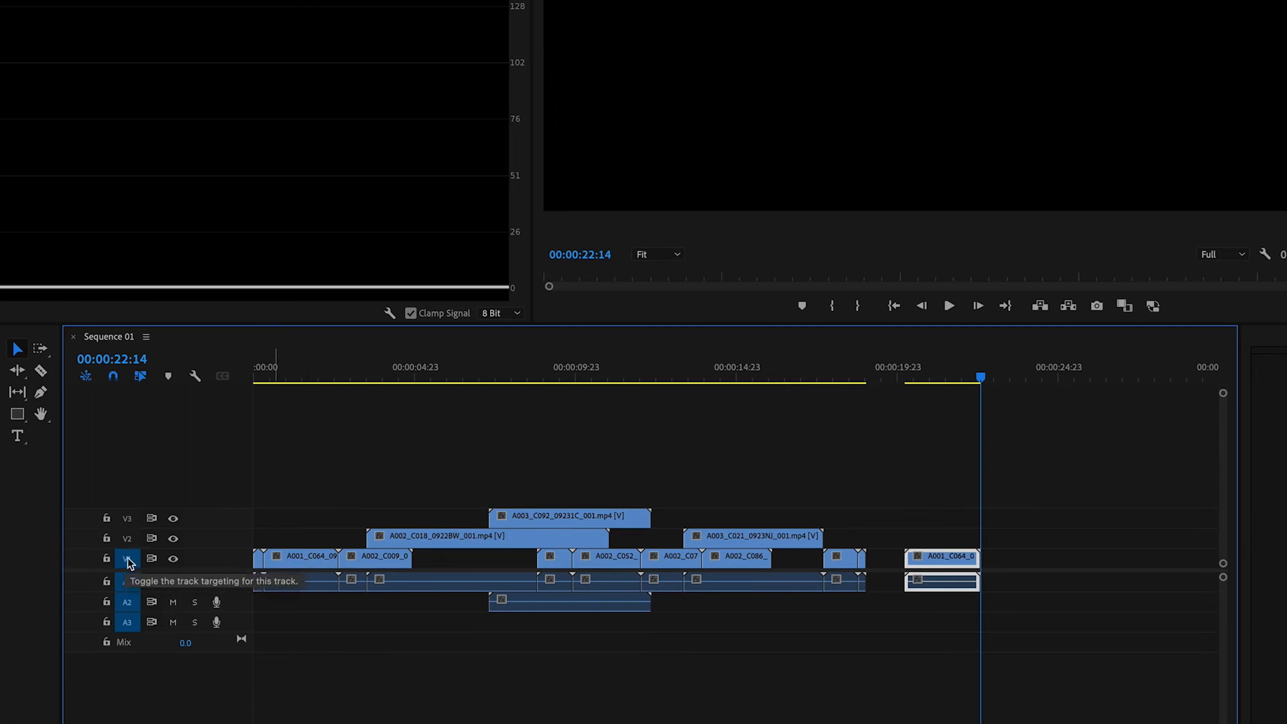
Paste a copy of the V3 clip A003_C092 onto V1 at 00:00:22:23, and delete both pasted clips.
{"action": "left_click", "coordinate": [561, 597]}
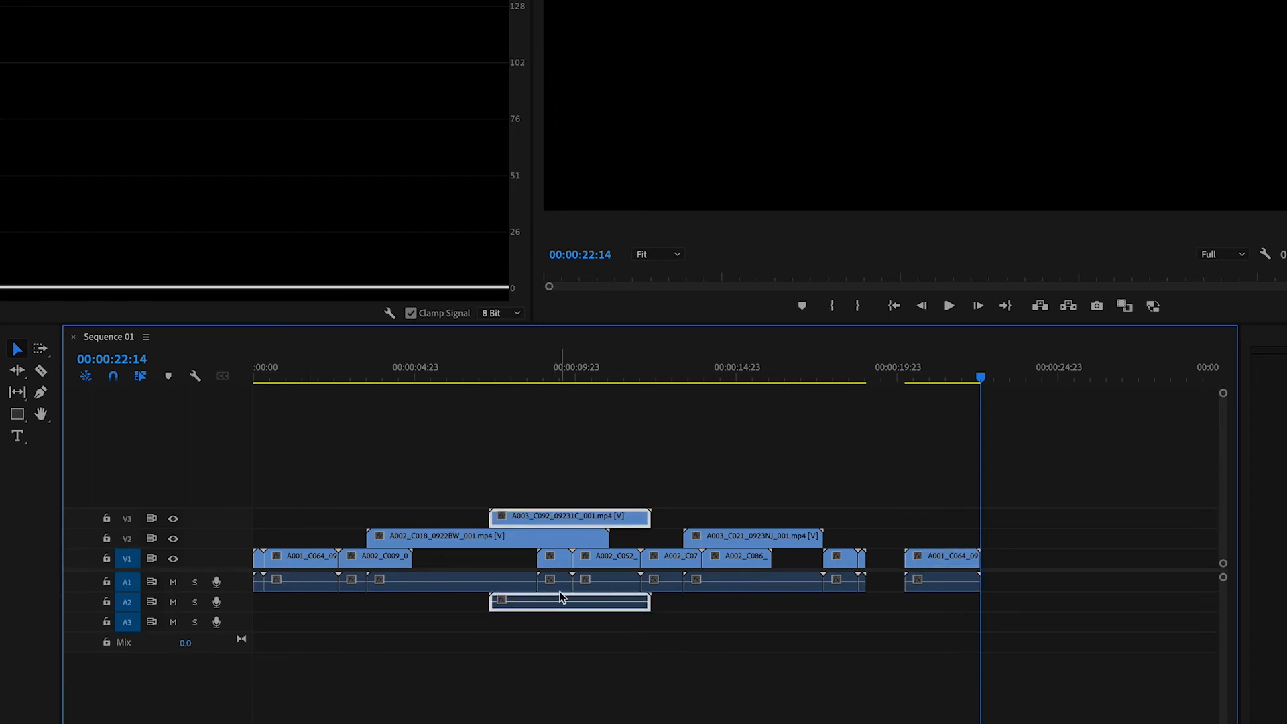
{"action": "left_click", "coordinate": [994, 373]}
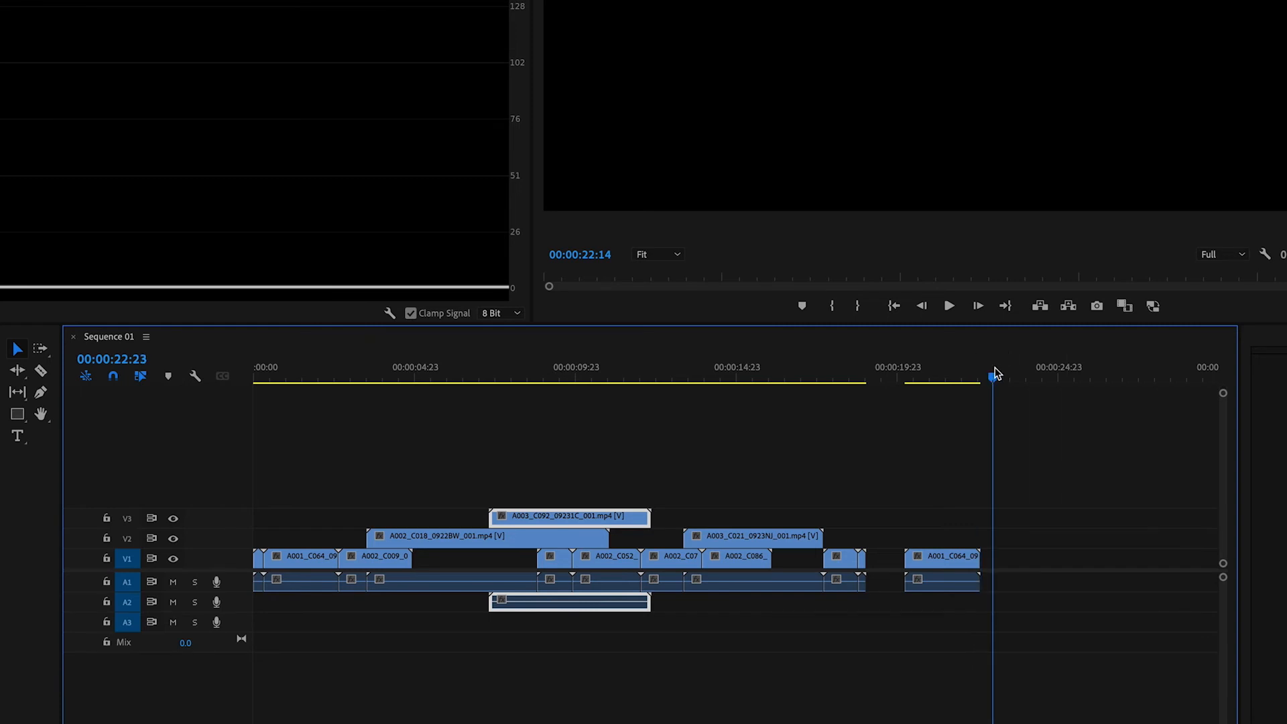
{"action": "key", "text": "ctrl+v"}
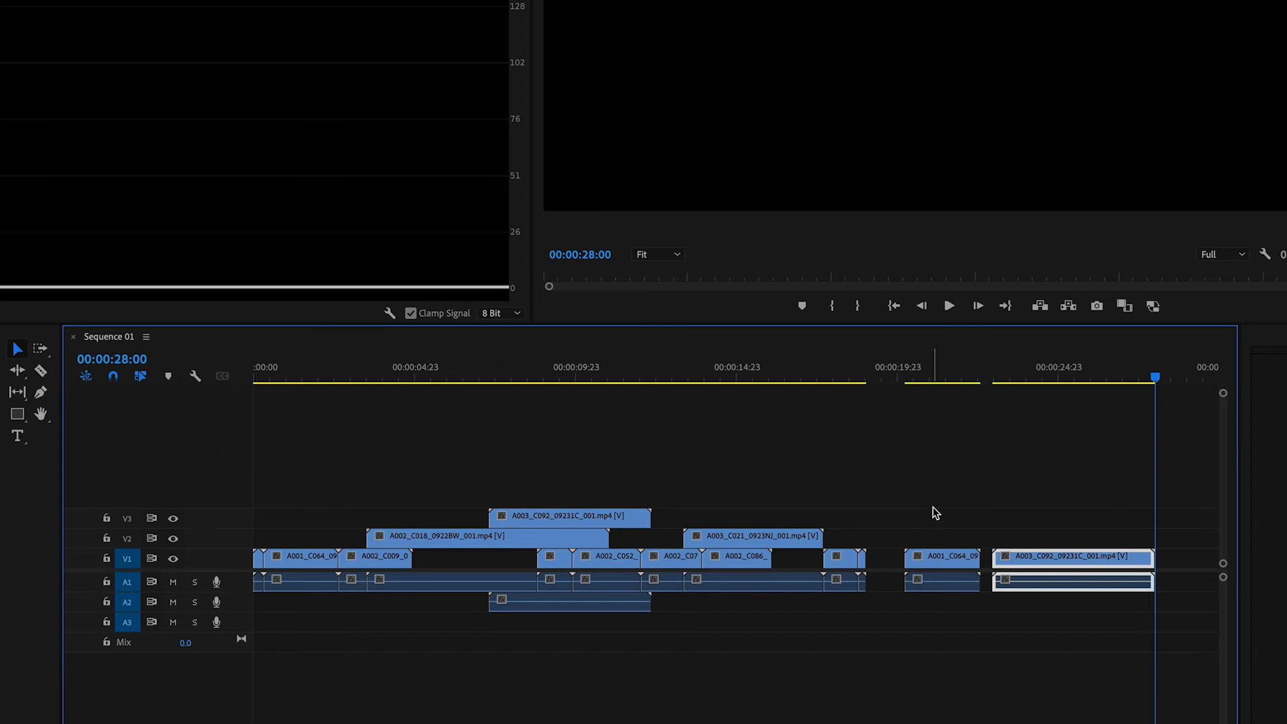
{"action": "left_click_drag", "start_coordinate": [961, 526], "coordinate": [1044, 597]}
{"action": "key", "text": "Delete"}
Target V2 instead of V1 and paste a copy of the A002_C018 clip onto it at 00:00:19:15.
{"action": "left_click", "coordinate": [126, 538]}
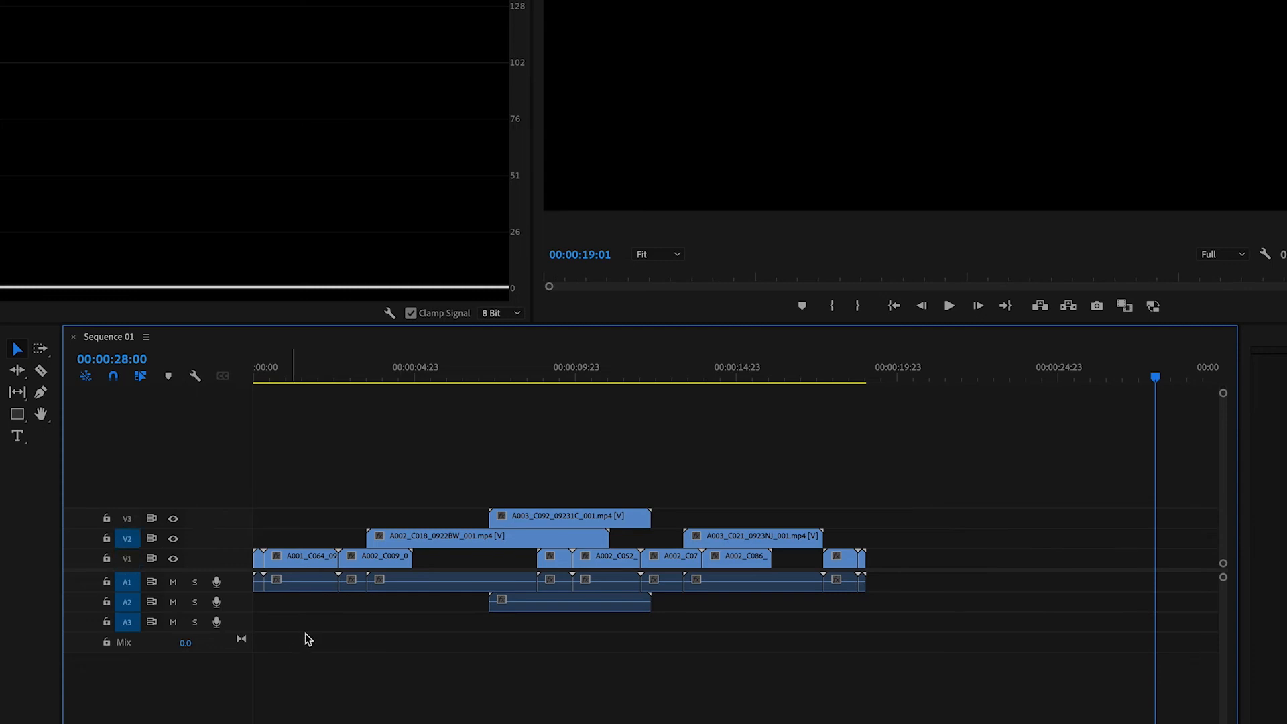
{"action": "left_click", "coordinate": [407, 545]}
{"action": "left_click", "coordinate": [886, 377]}
{"action": "key", "text": "ctrl+v"}
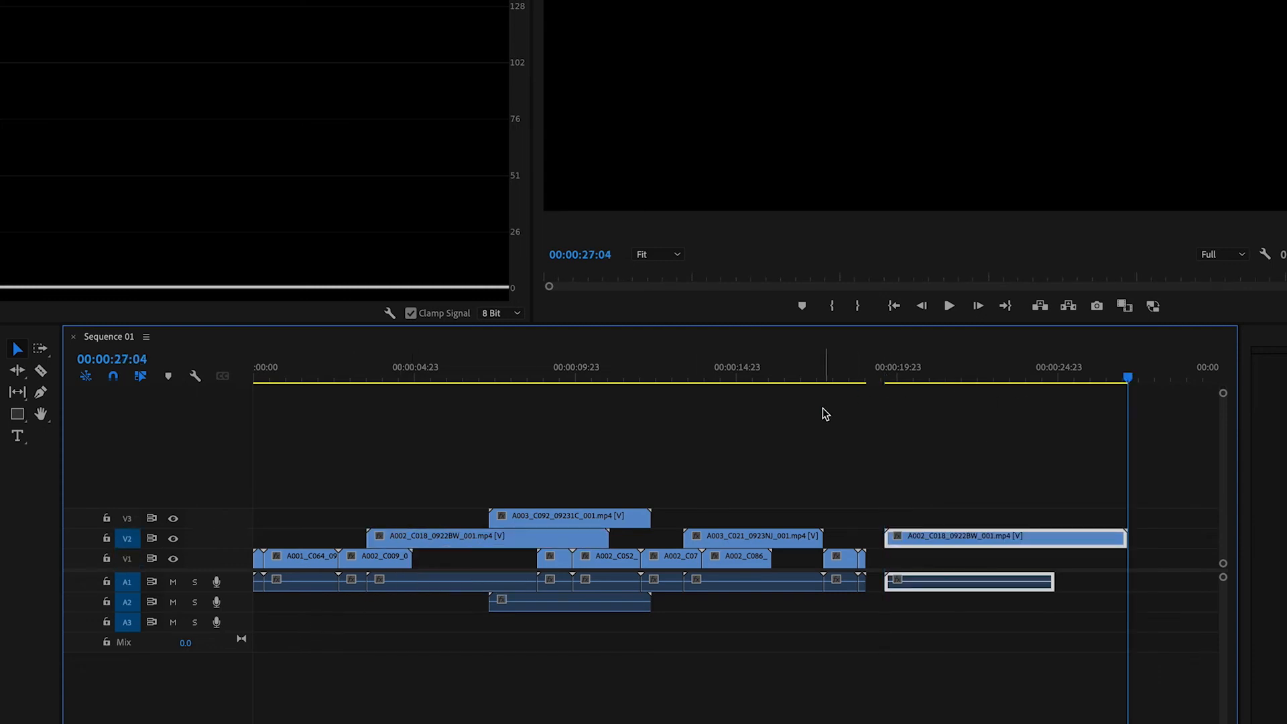
Paste a copy of the V3 clip A003_C092 onto V2 at 00:00:27:04, and undo both pastes on V2.
{"action": "left_click", "coordinate": [550, 515]}
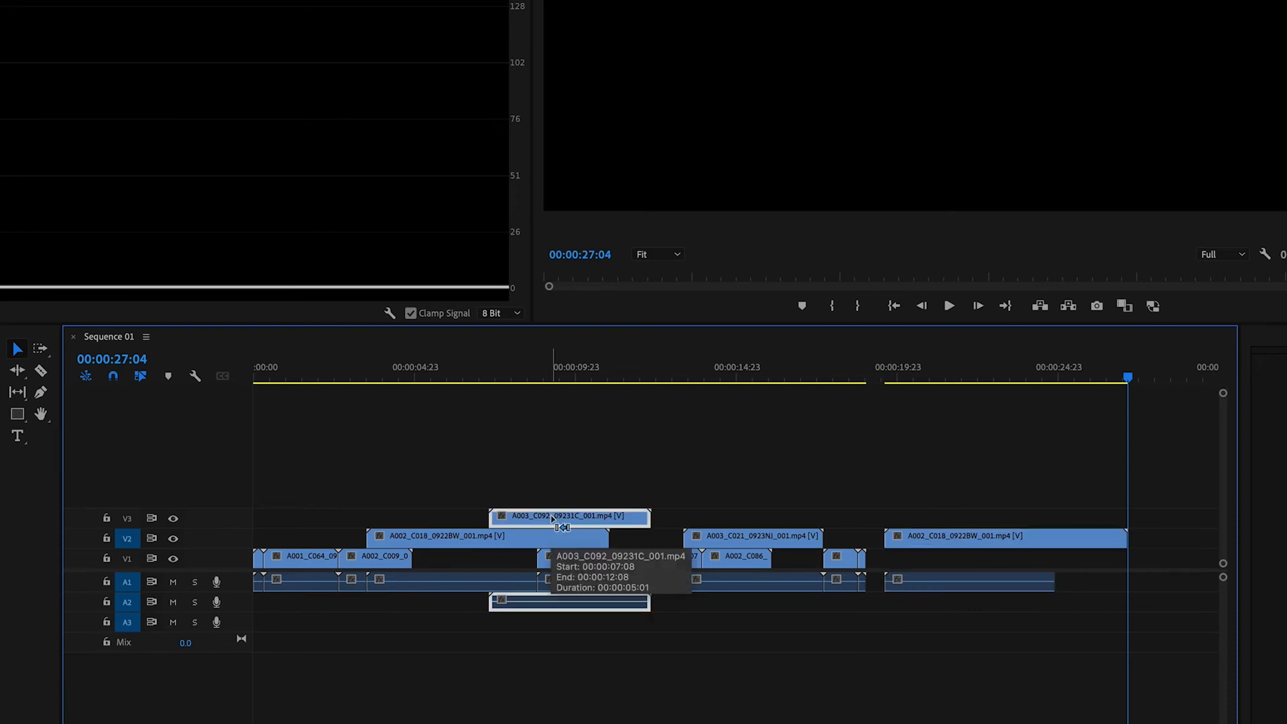
{"action": "key", "text": "minus"}
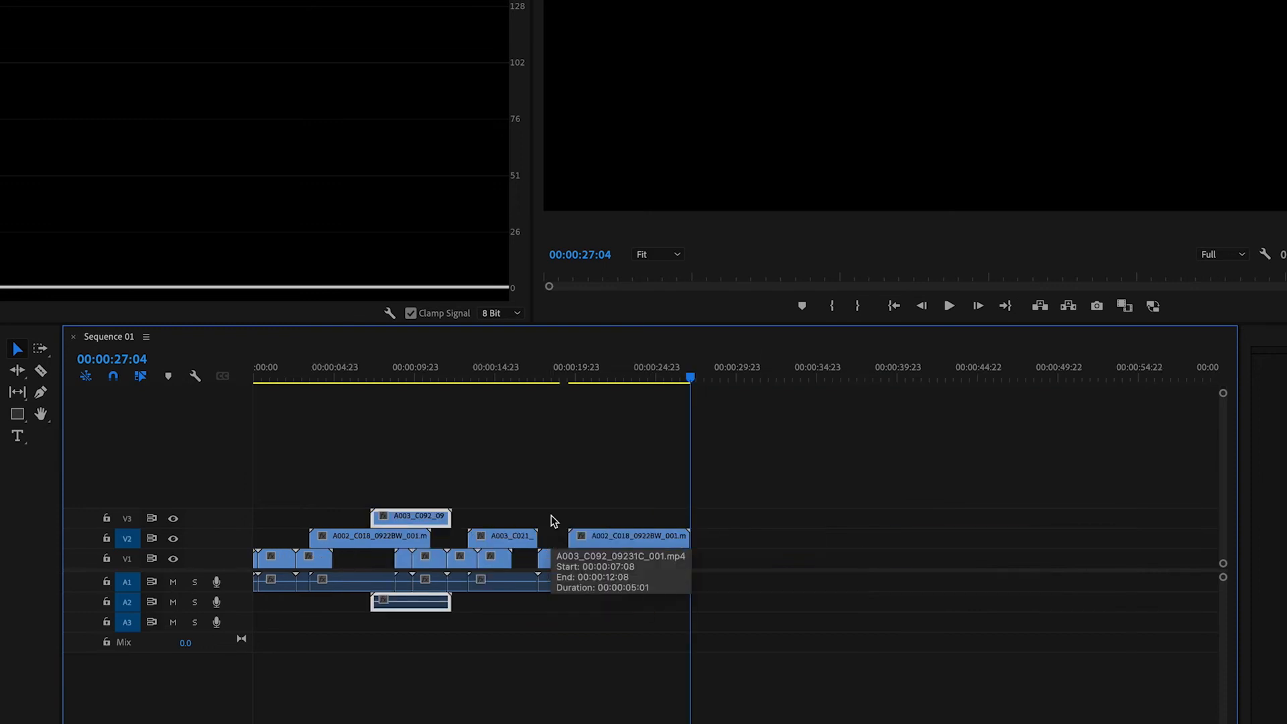
{"action": "key", "text": "ctrl+v"}
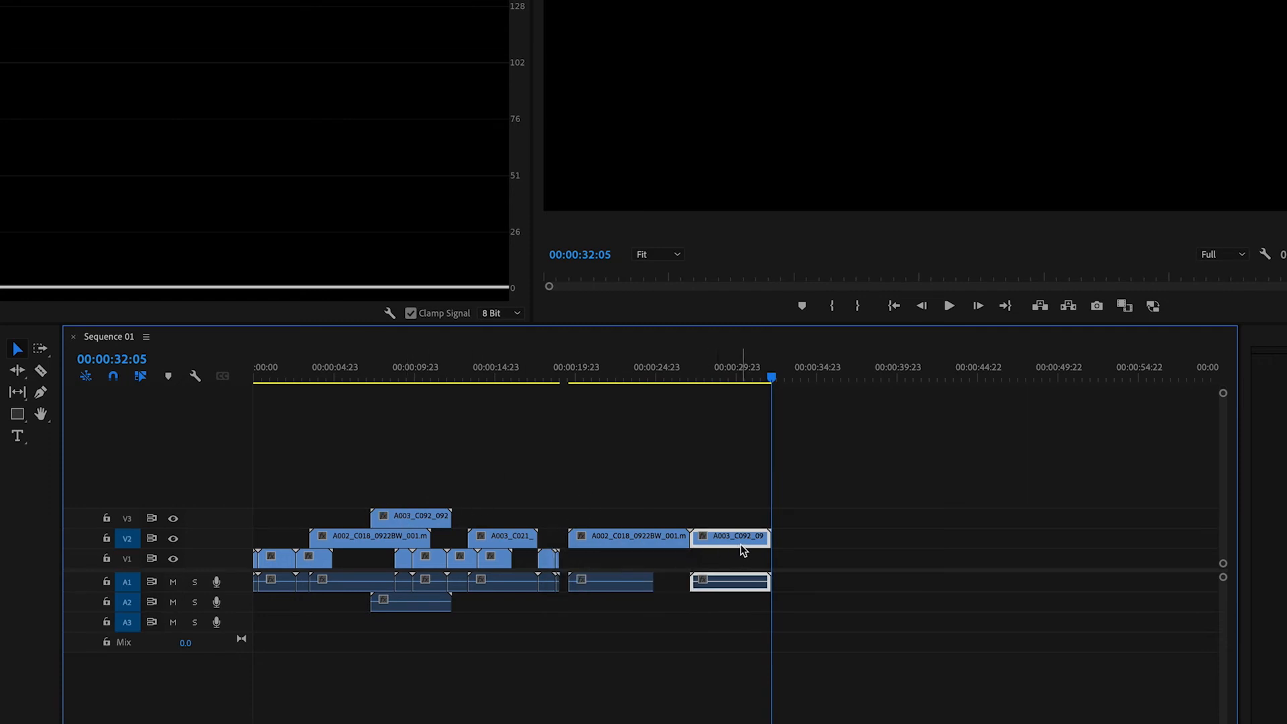
{"action": "key", "text": "ctrl+z"}
{"action": "key", "text": "ctrl+z"}
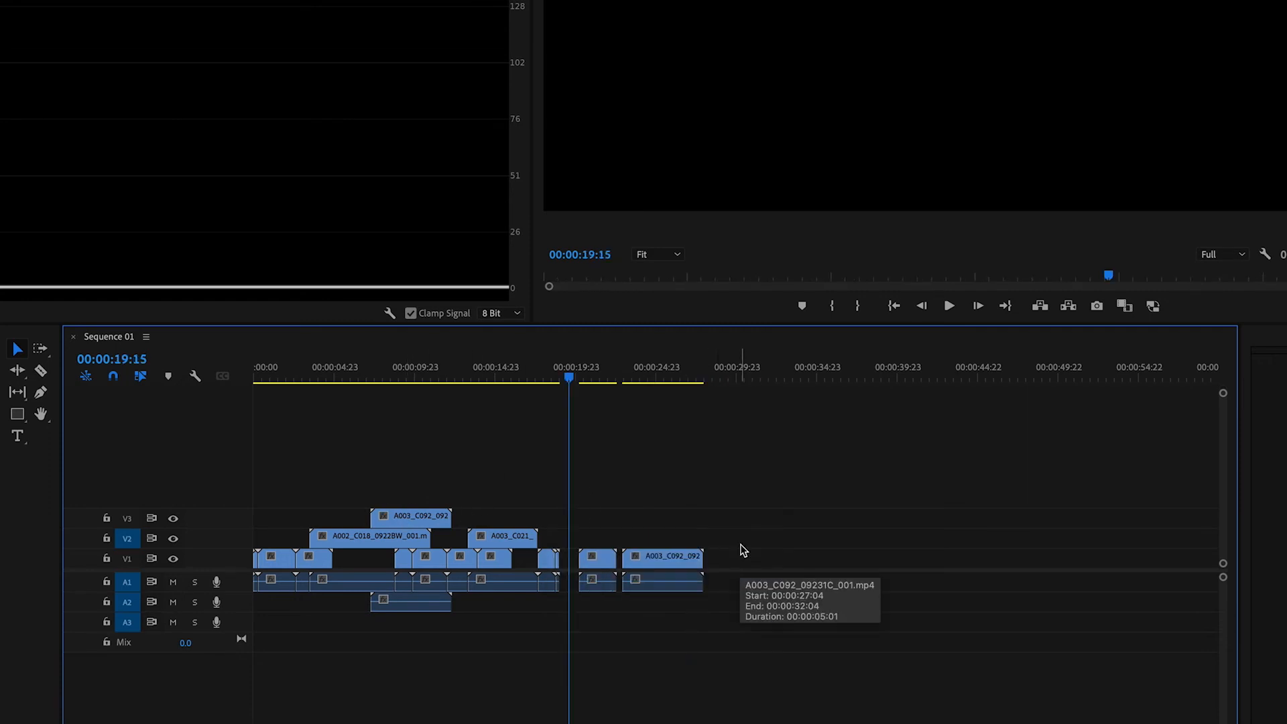
{"action": "key", "text": "ctrl+z"}
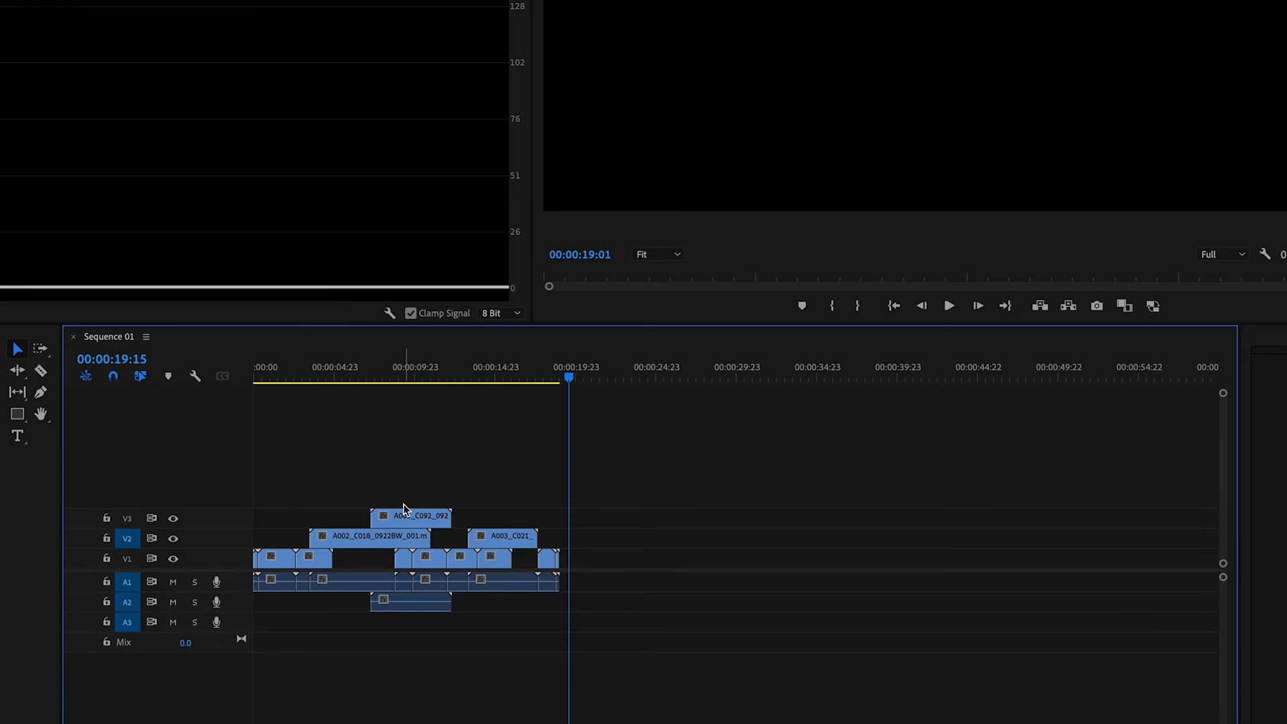
Dismiss the keyboard shortcuts without saving, and paste a copy of the A002_C018 clip onto V2 beyond the sequence's last clip.
{"action": "mouse_move", "coordinate": [409, 520]}
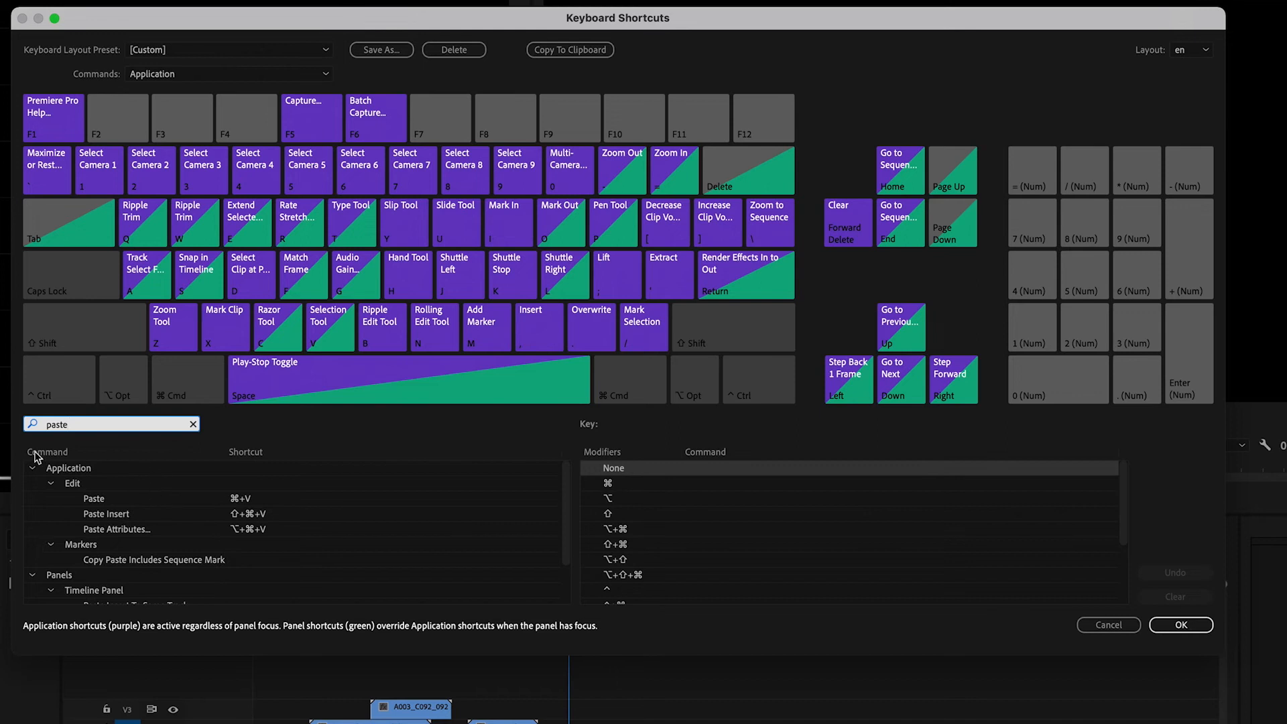
{"action": "left_click", "coordinate": [1109, 625]}
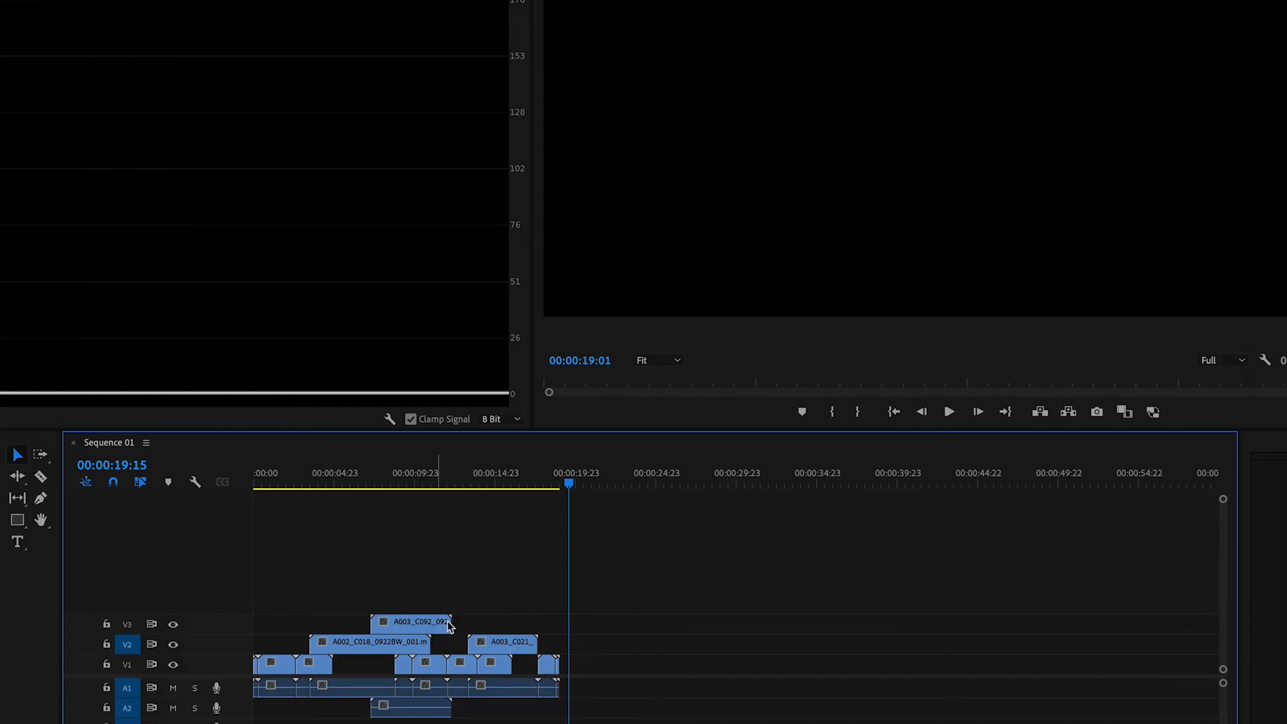
{"action": "left_click", "coordinate": [416, 477]}
{"action": "left_click_drag", "start_coordinate": [429, 479], "coordinate": [402, 484]}
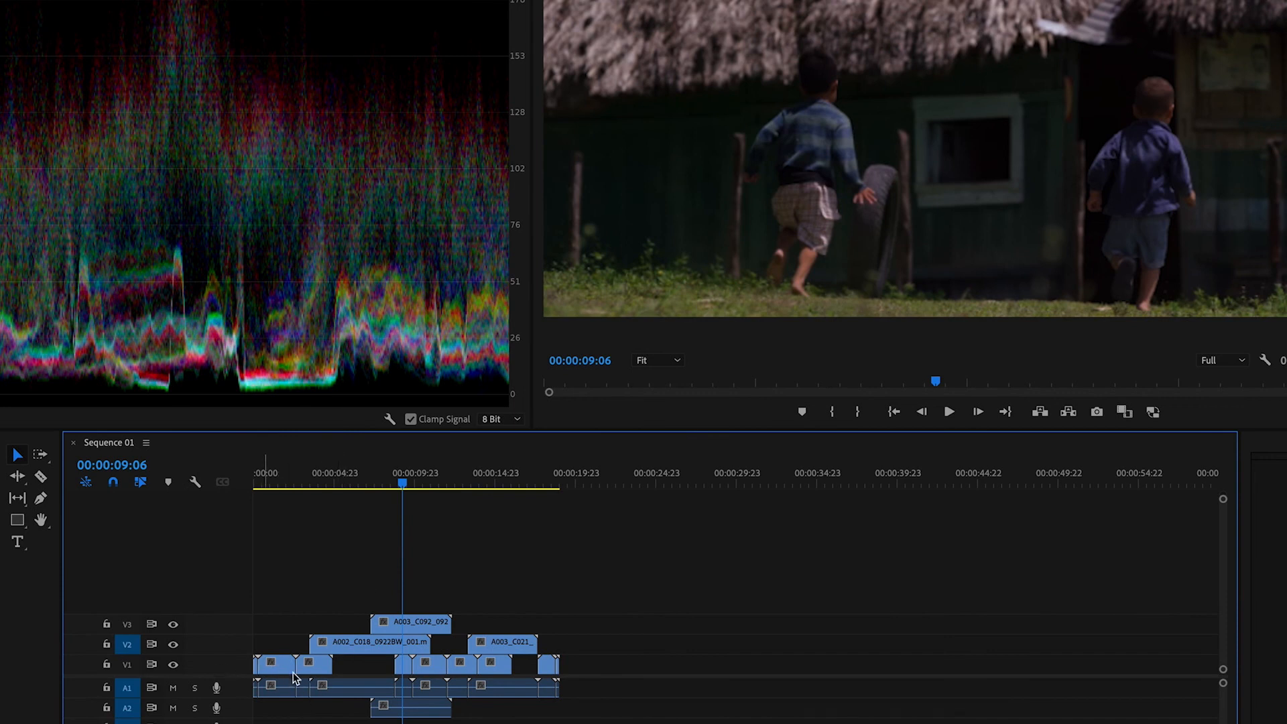
{"action": "left_click", "coordinate": [360, 646]}
{"action": "key", "text": "ctrl+c"}
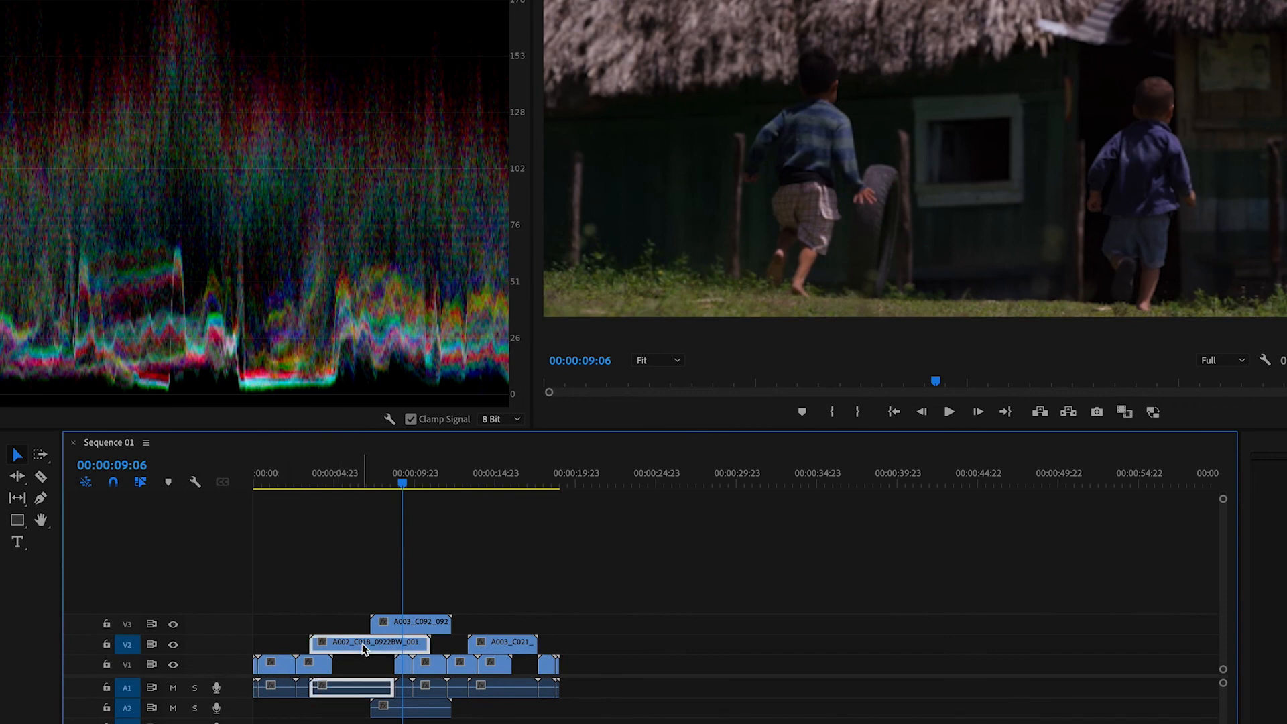
{"action": "left_click", "coordinate": [590, 484]}
{"action": "key", "text": "ctrl+v"}
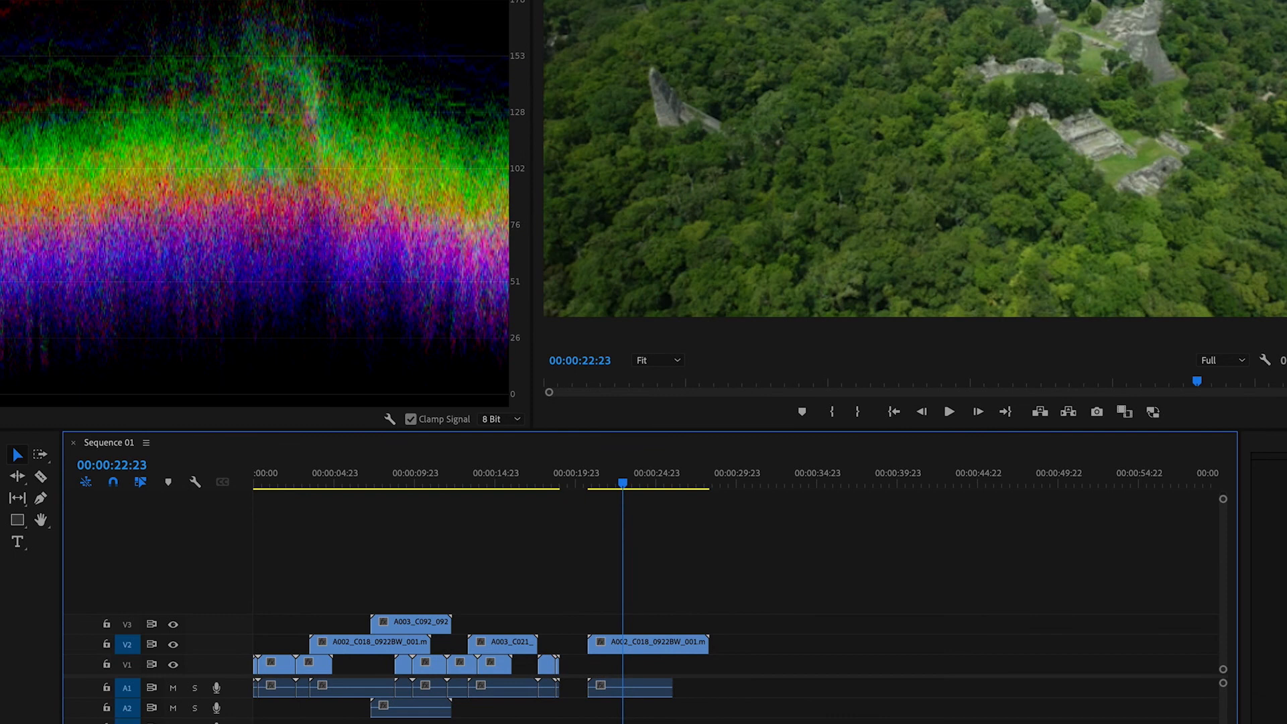
Switch the keyboard layout preset to Adobe Premiere Pro Default in the keyboard shortcuts.
{"action": "key", "text": "super+alt+k"}
{"action": "left_click", "coordinate": [302, 50]}
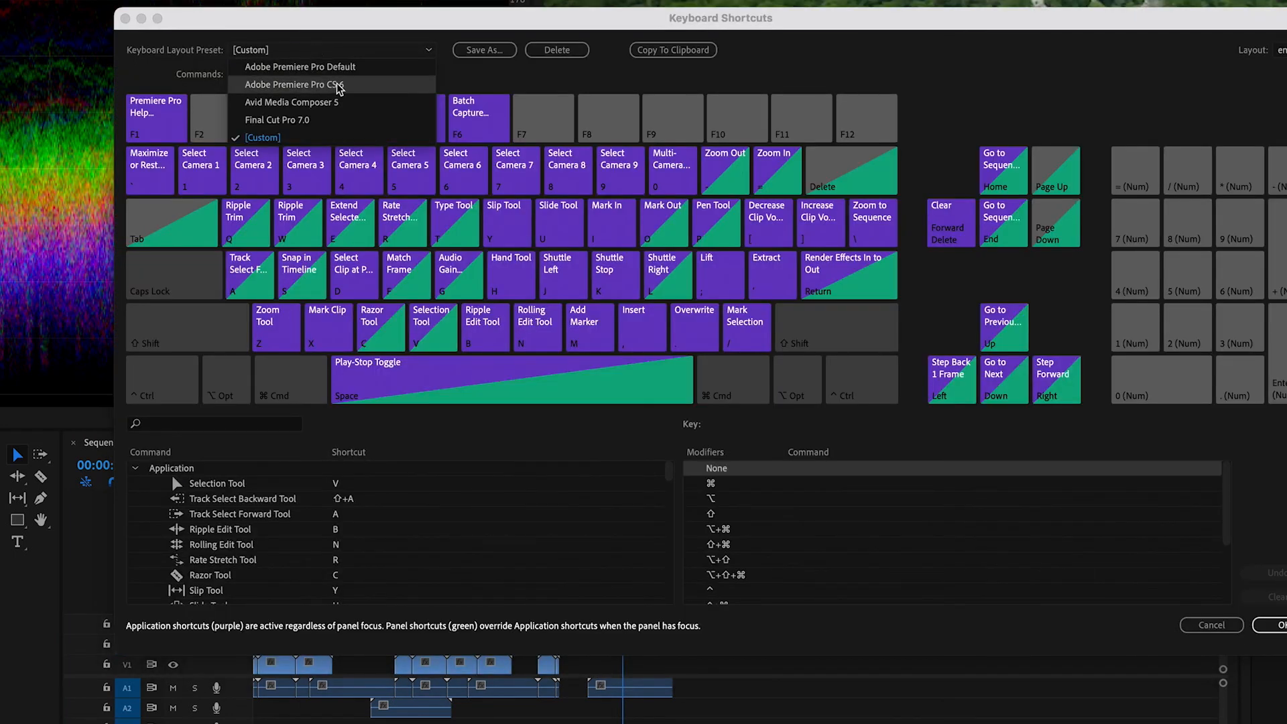
{"action": "left_click", "coordinate": [302, 67]}
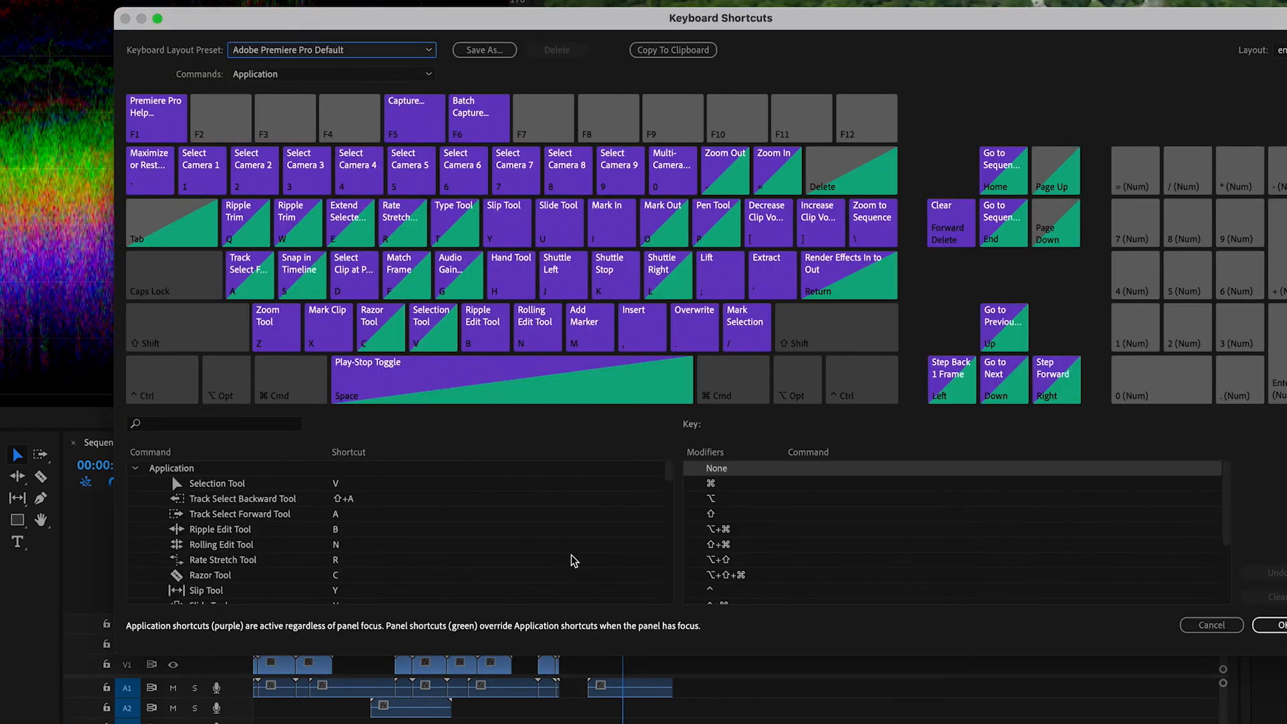
Search the keyboard commands for "paste" and examine the Timeline Panel's same-track and target-track paste commands.
{"action": "left_click", "coordinate": [214, 427]}
{"action": "type", "text": "paste"}
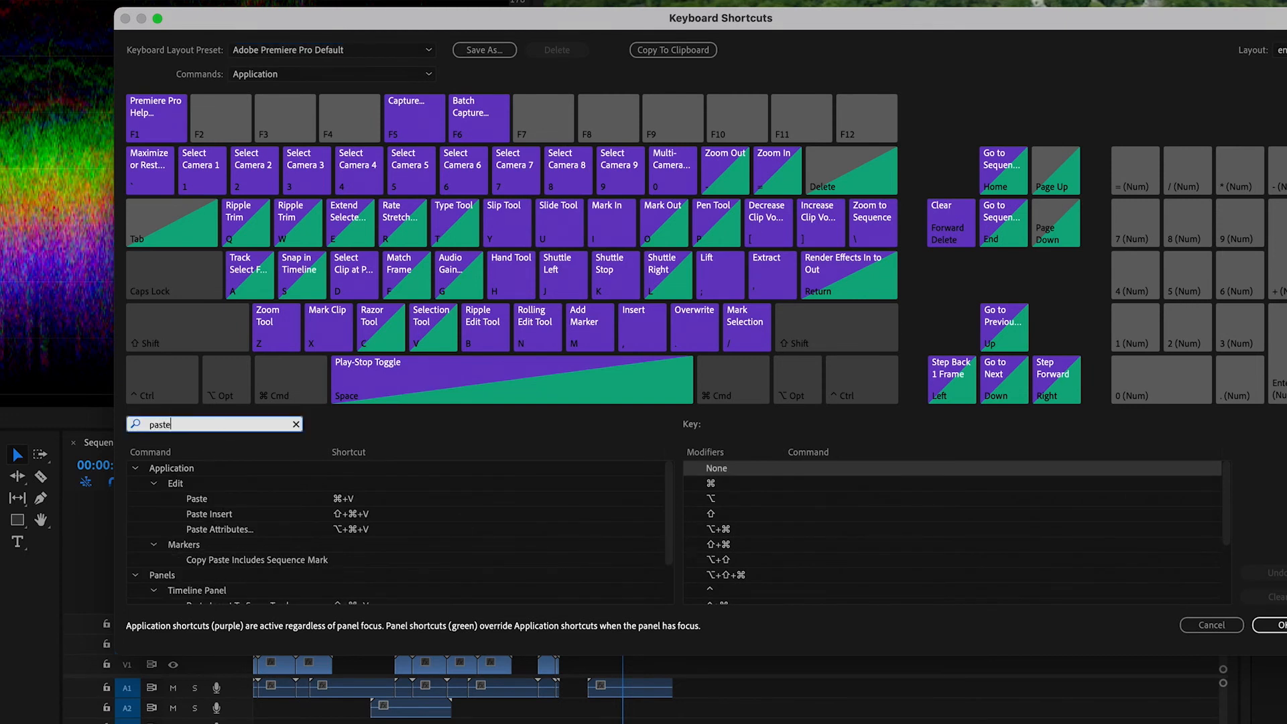
{"action": "scroll", "coordinate": [402, 562], "scroll_direction": "down", "scroll_amount": 1}
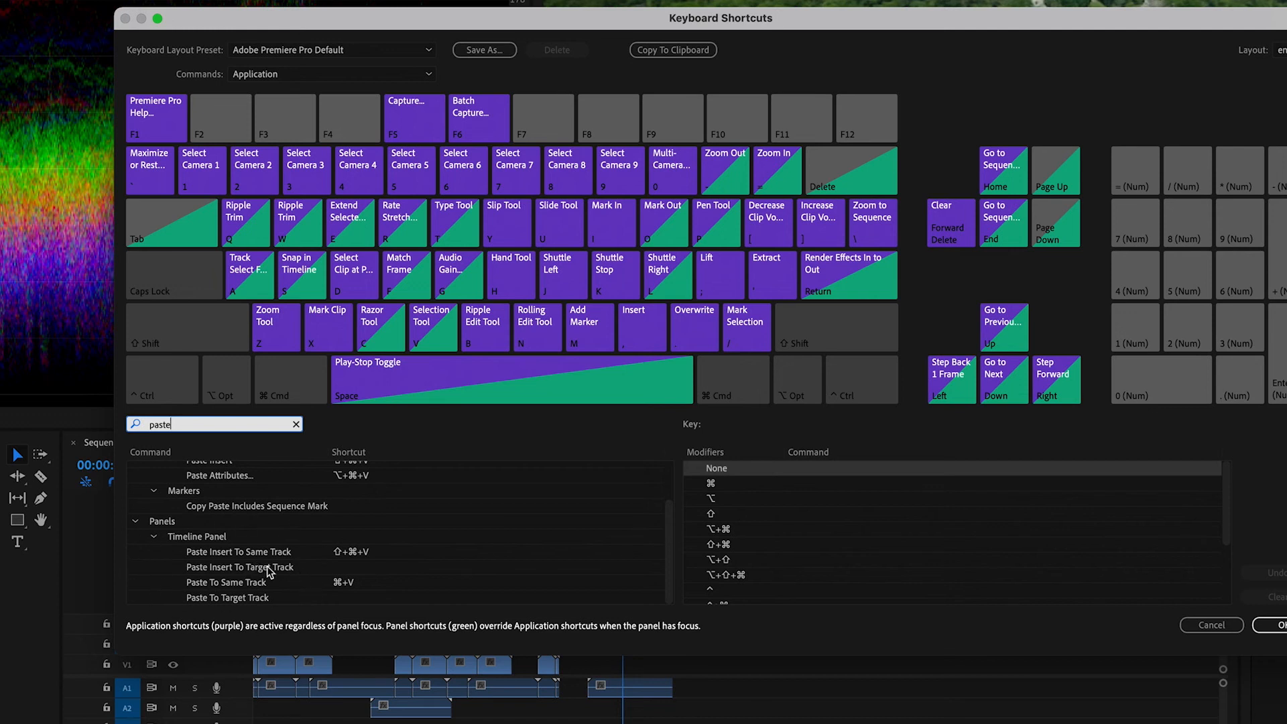
{"action": "left_click", "coordinate": [212, 538]}
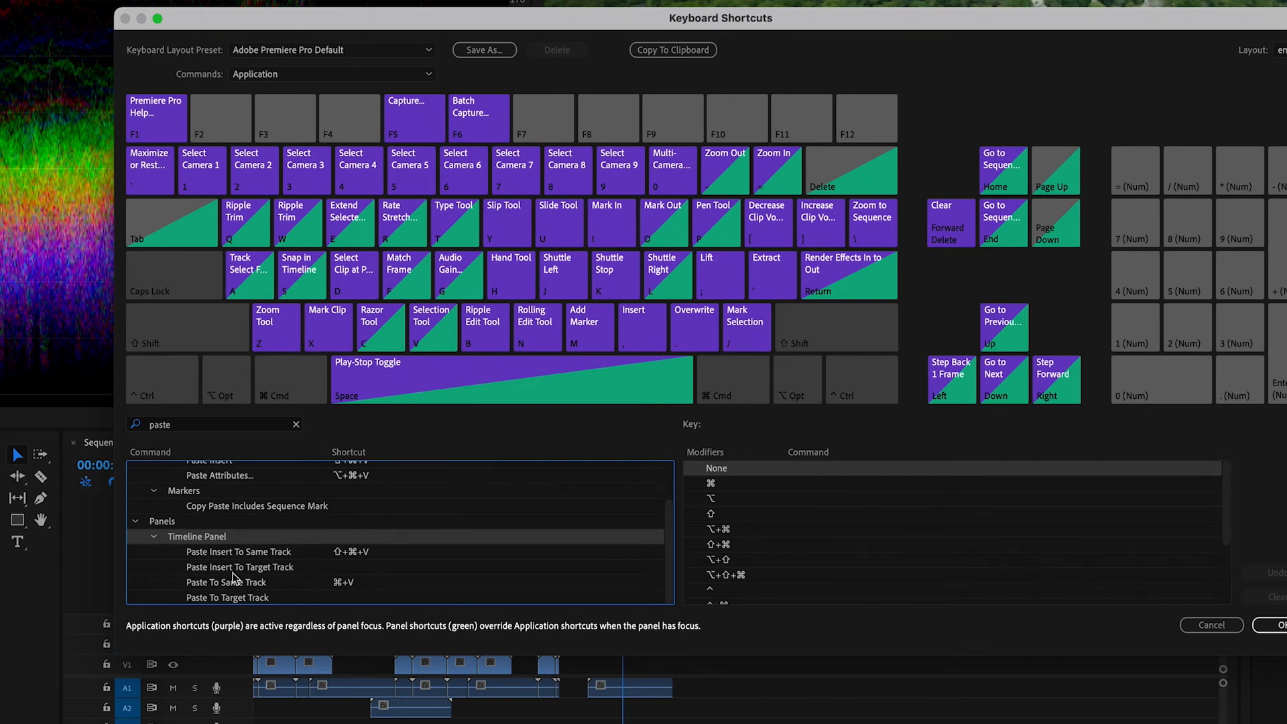
Apply the keyboard shortcut layout, and paste a copy of the V3 clip A003_C092 with its audio onto its own tracks at 00:00:30:14.
{"action": "left_click", "coordinate": [1269, 624]}
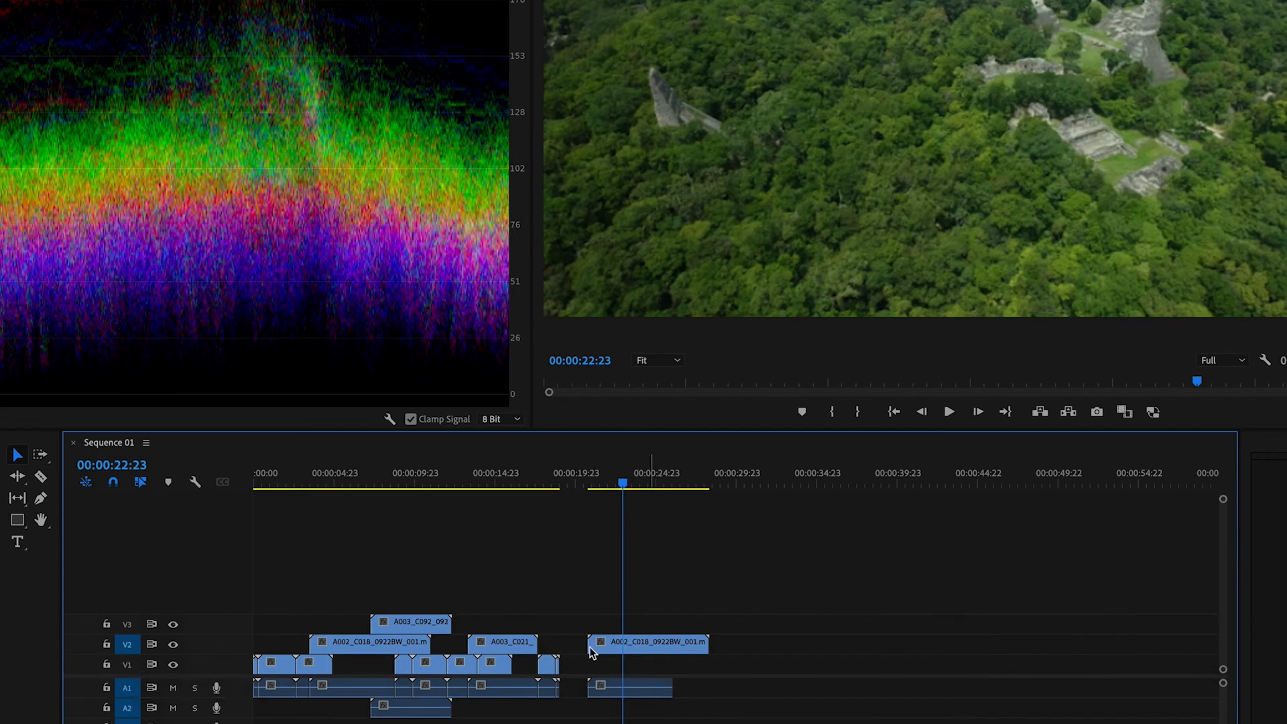
{"action": "left_click", "coordinate": [423, 627]}
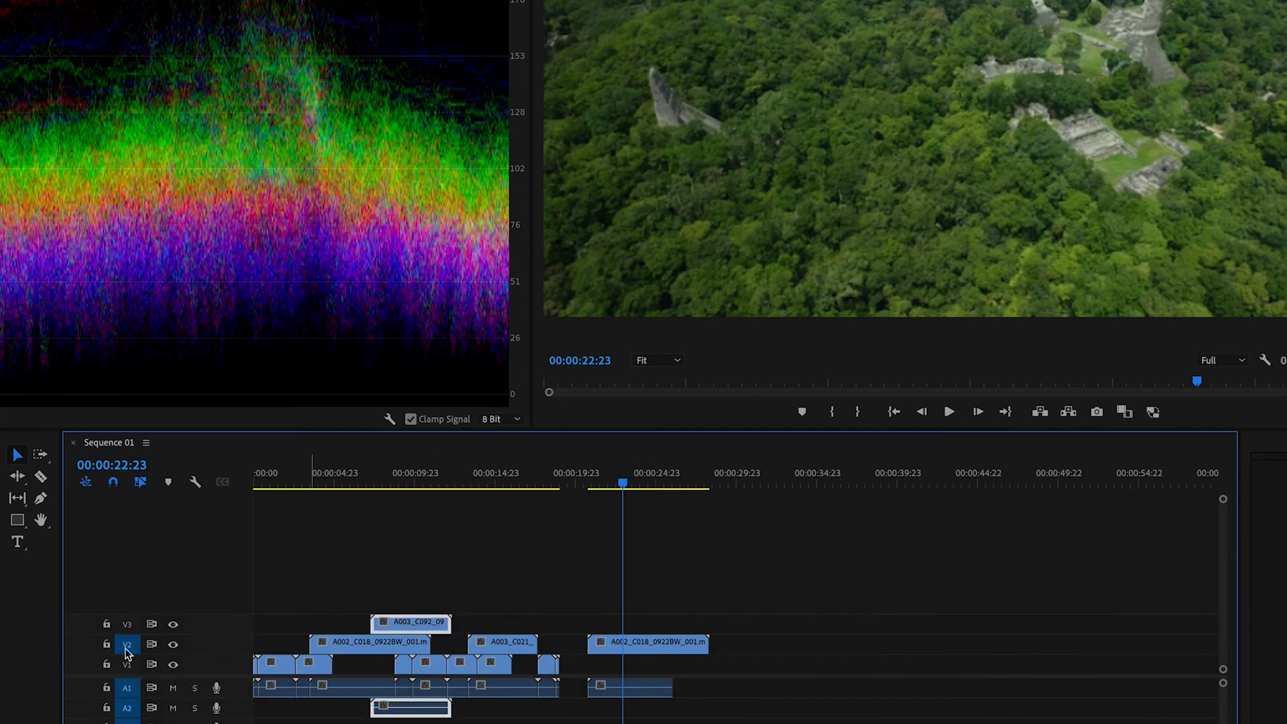
{"action": "left_click", "coordinate": [746, 482]}
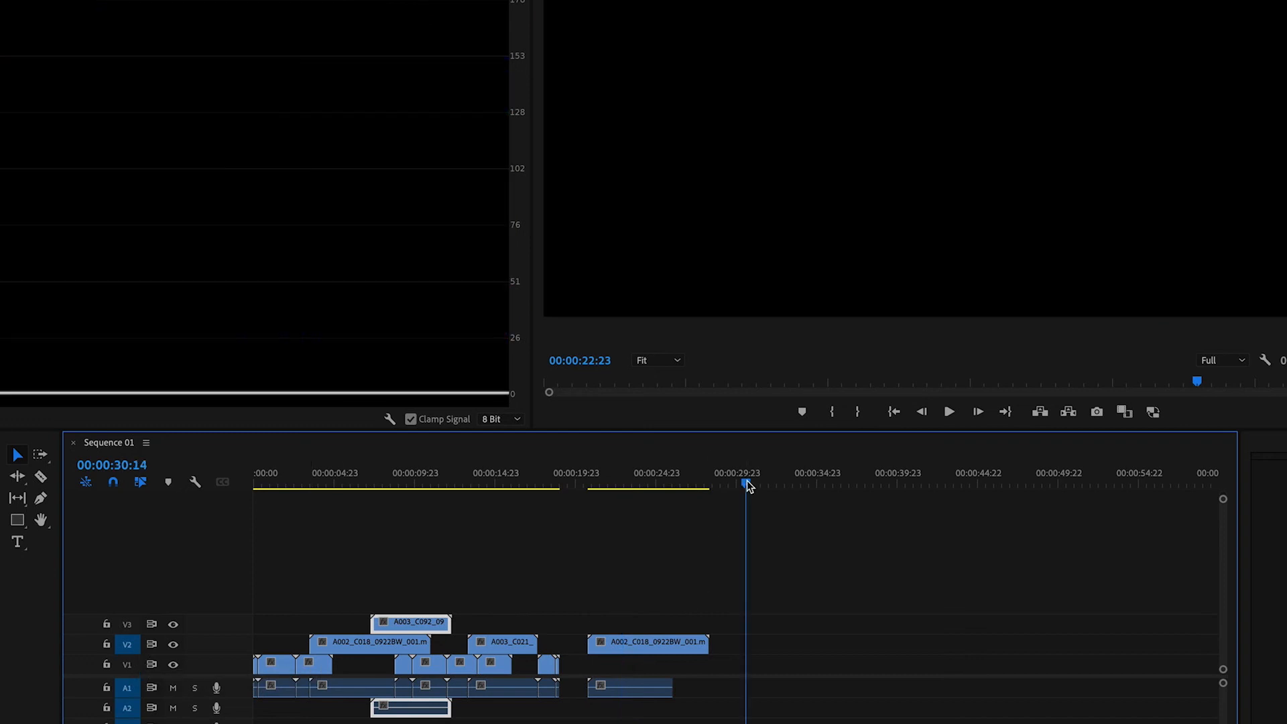
{"action": "key", "text": "ctrl+v"}
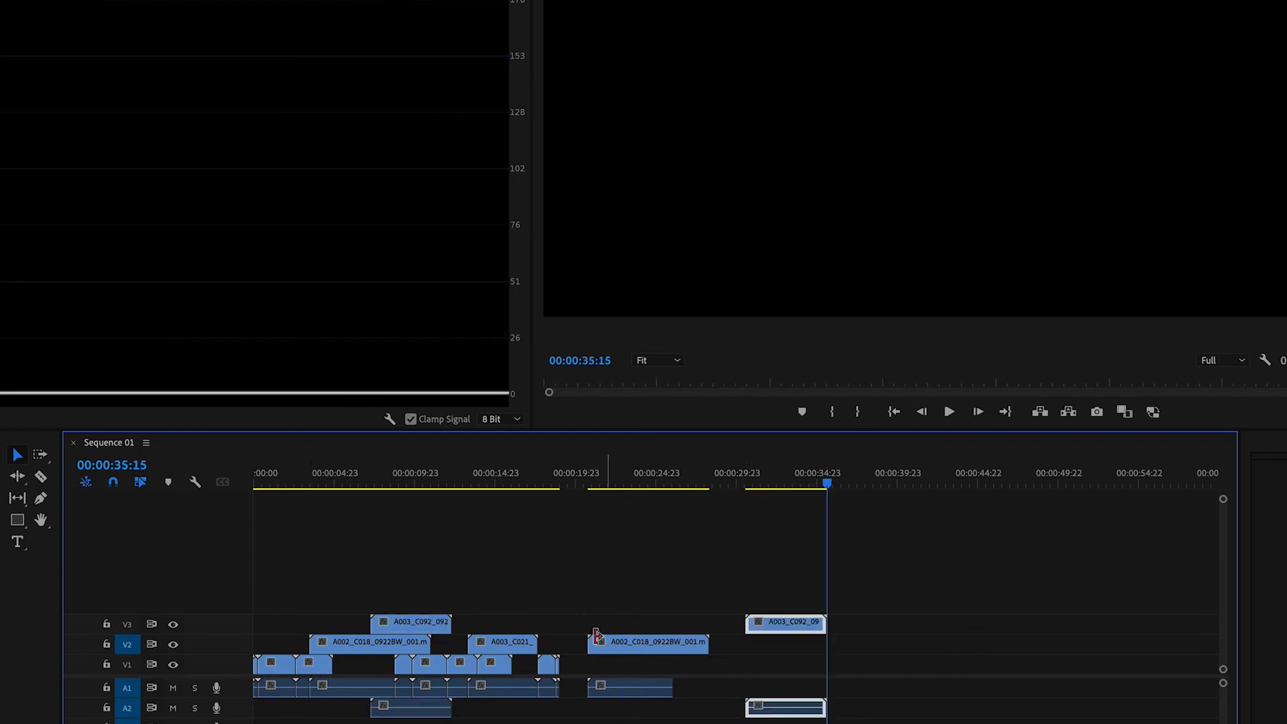
Paste a copy of the V1 clip near 00:00:10 and its A1 audio onto the same tracks at 00:00:36:10.
{"action": "left_click", "coordinate": [430, 665]}
{"action": "left_click_drag", "start_coordinate": [826, 489], "coordinate": [843, 482]}
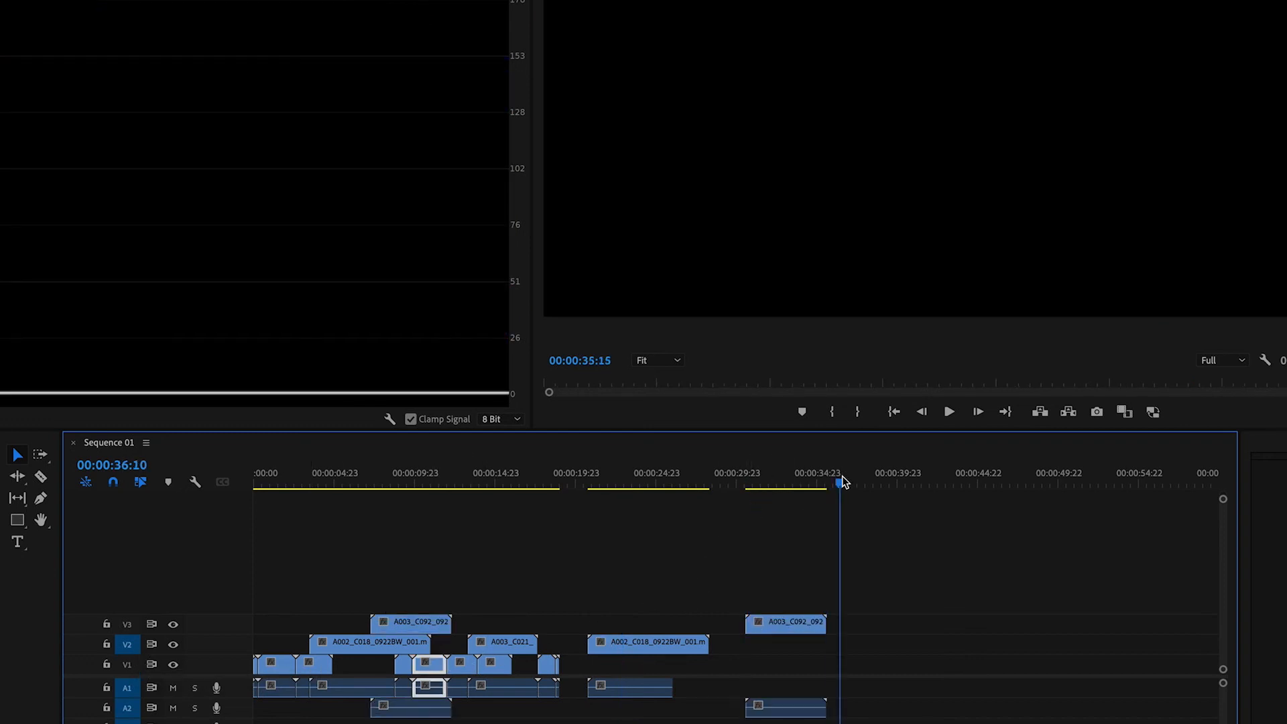
{"action": "key", "text": "ctrl+v"}
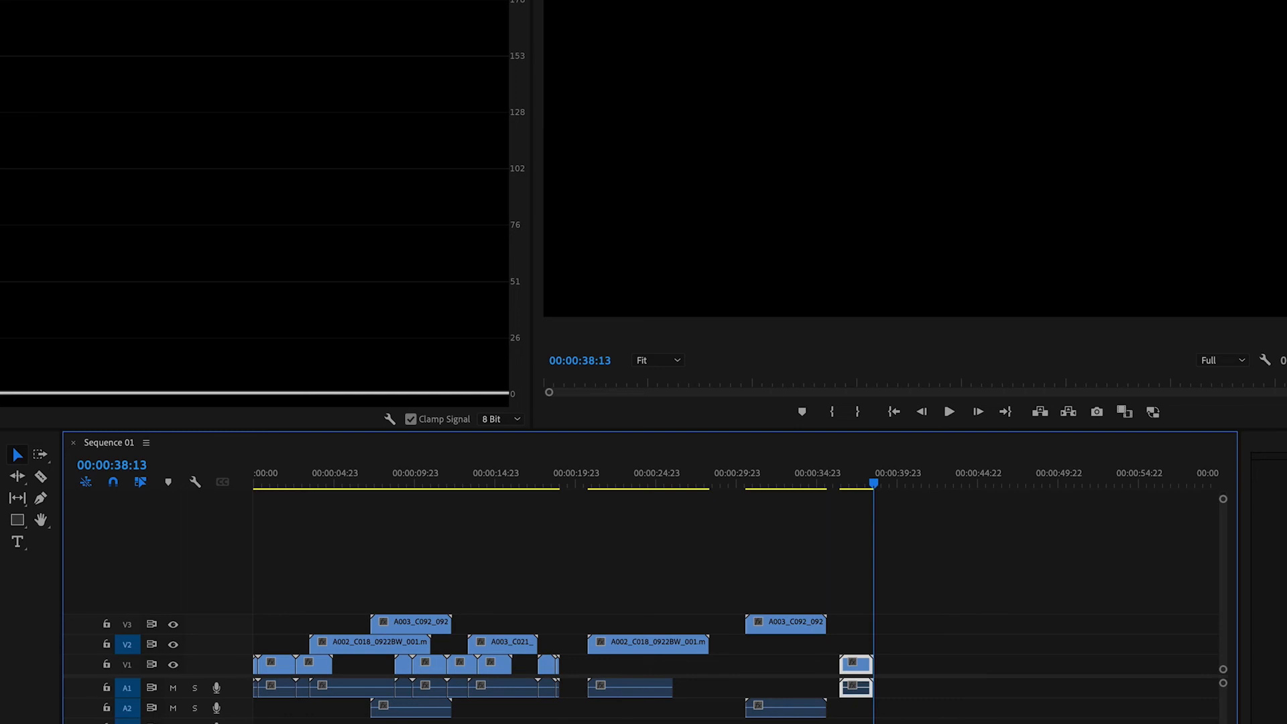
Reopen the keyboard shortcuts, search the commands for "paste", and check the shortcuts of the Timeline Panel's paste commands.
{"action": "key", "text": "super+alt+k"}
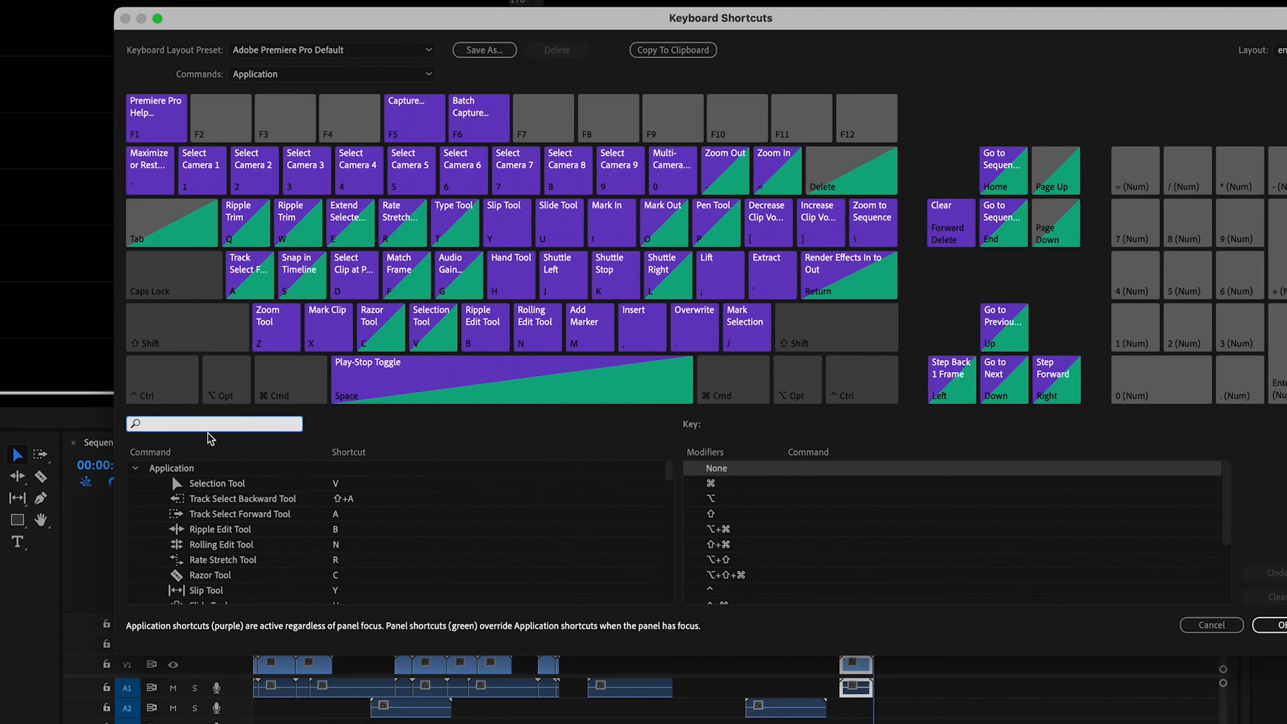
{"action": "type", "text": "paste"}
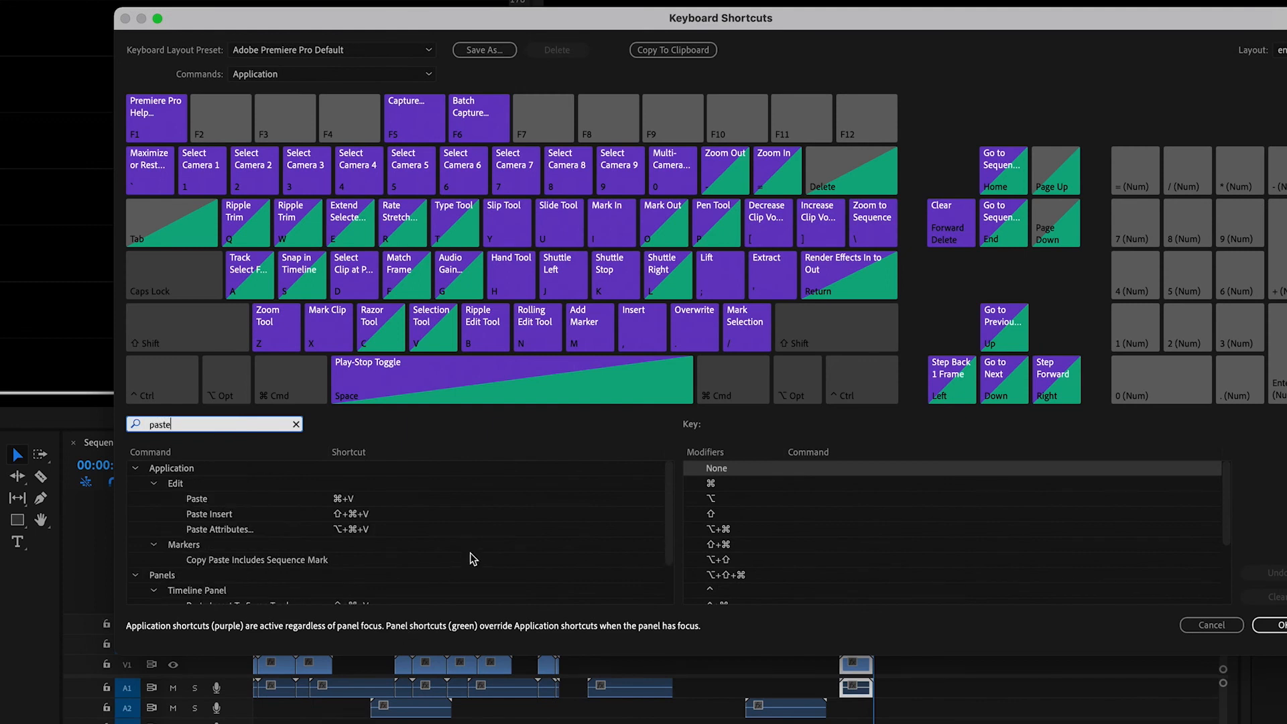
{"action": "scroll", "coordinate": [473, 559], "scroll_direction": "down", "scroll_amount": 2}
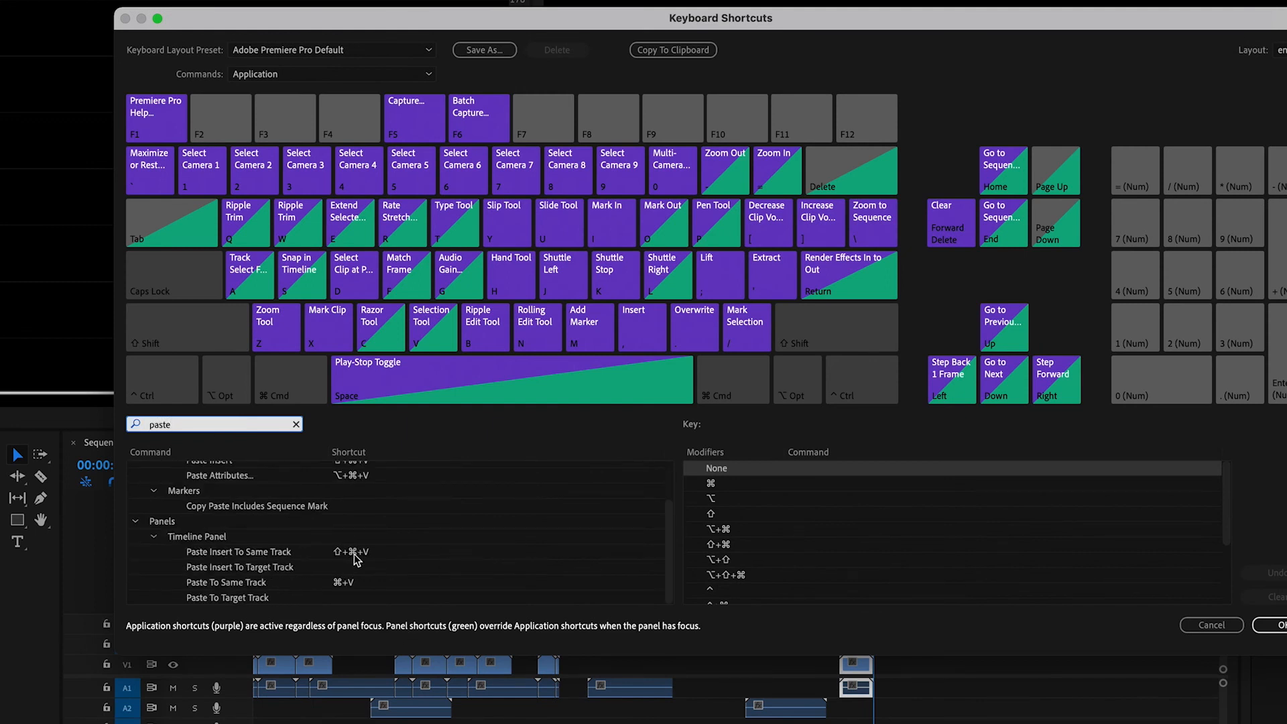